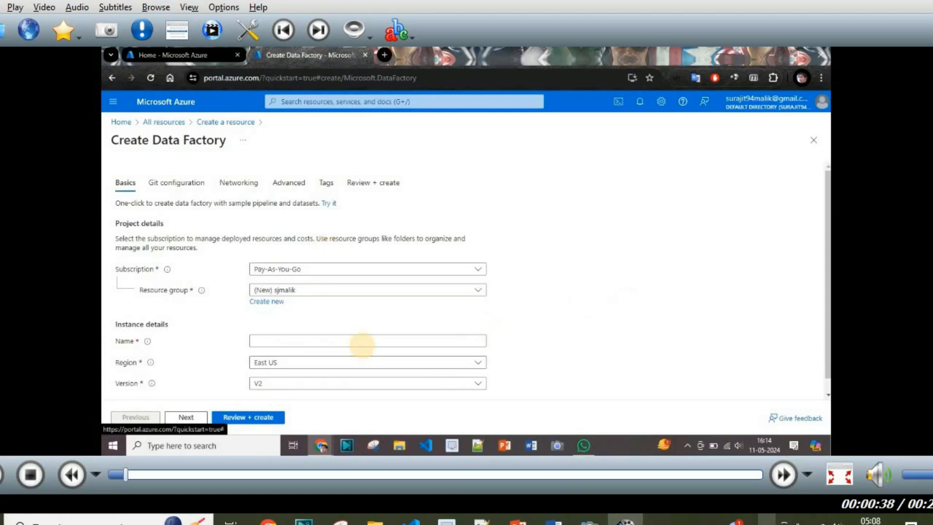
# Step: Name the data factory sjmalik-dfactory, keep East US and V2, and go to Review + create
pyautogui.scroll(-1, 828, 245)
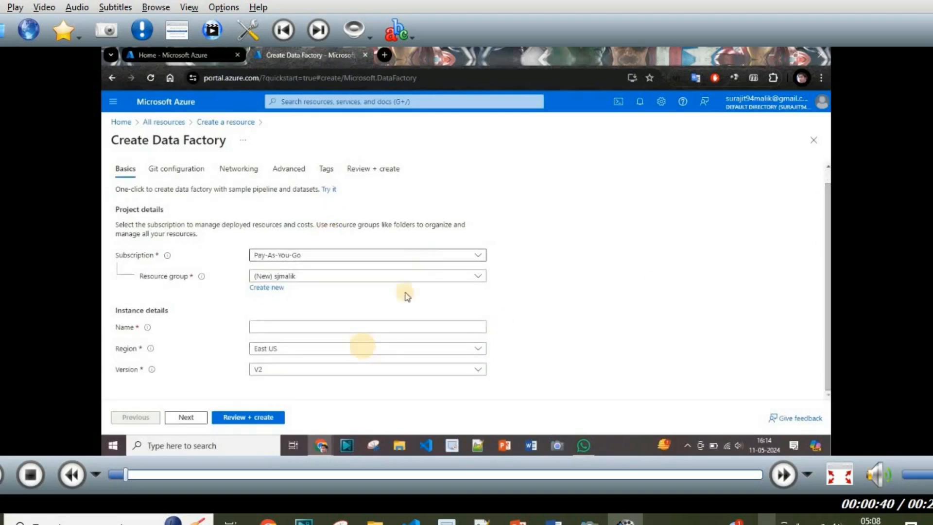
pyautogui.click(346, 329)
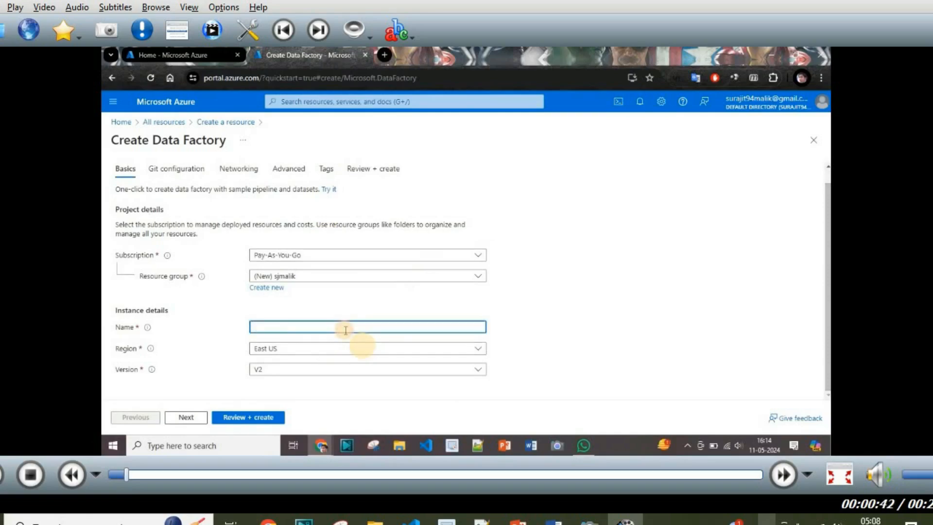
pyautogui.write('sjmalik-dfactory')
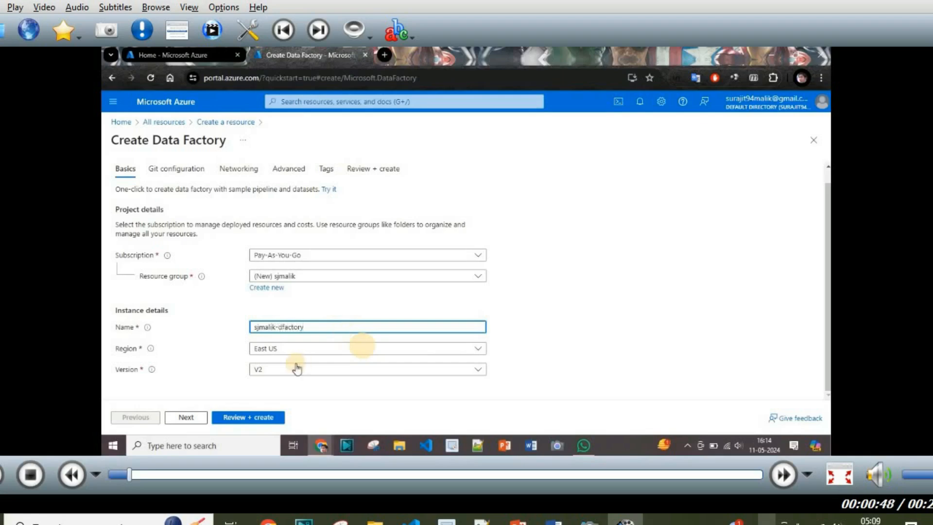
pyautogui.click(297, 356)
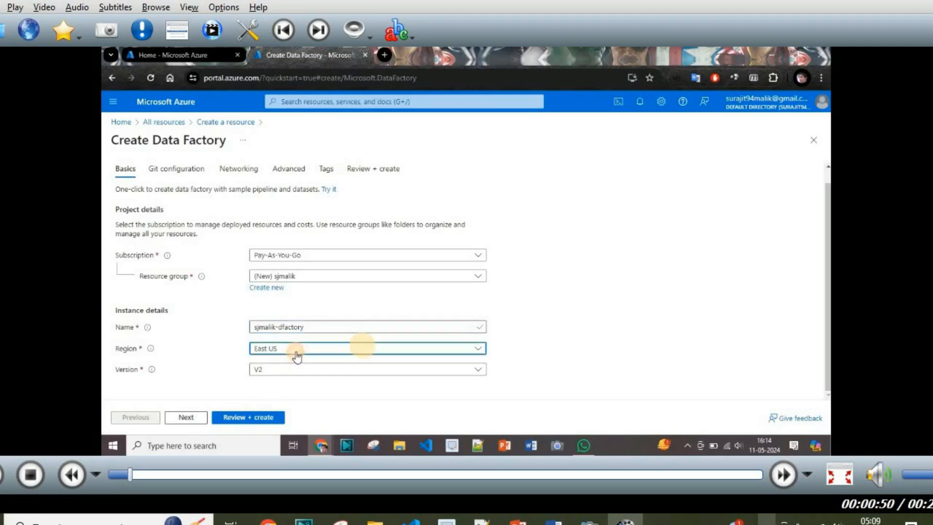
pyautogui.click(645, 295)
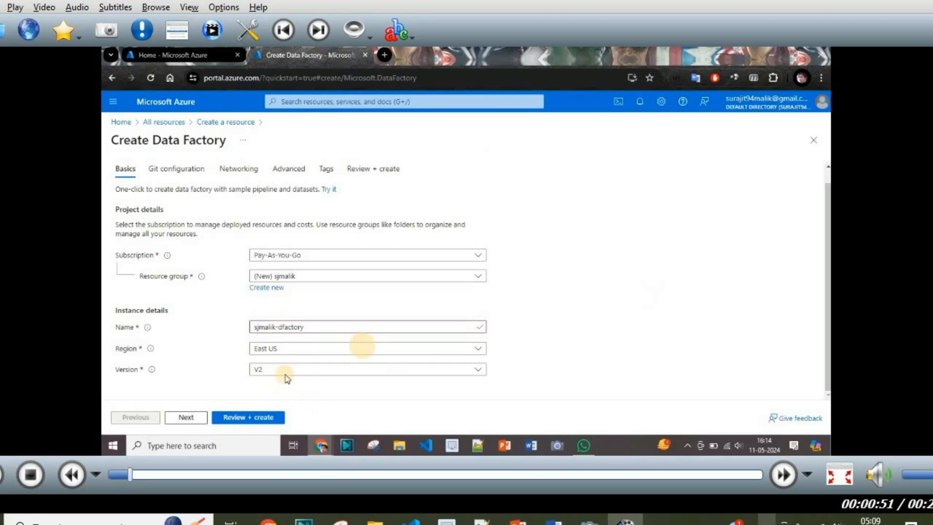
pyautogui.moveTo(153, 370)
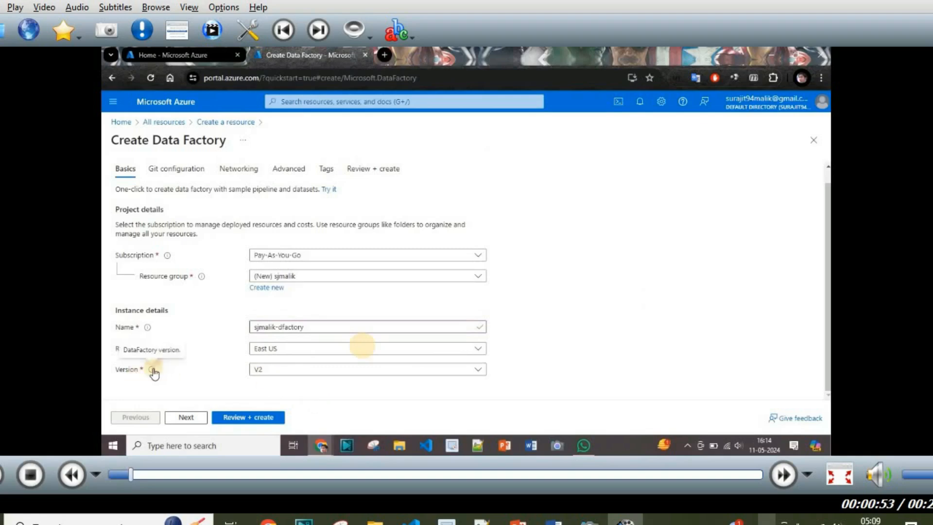
pyautogui.click(294, 369)
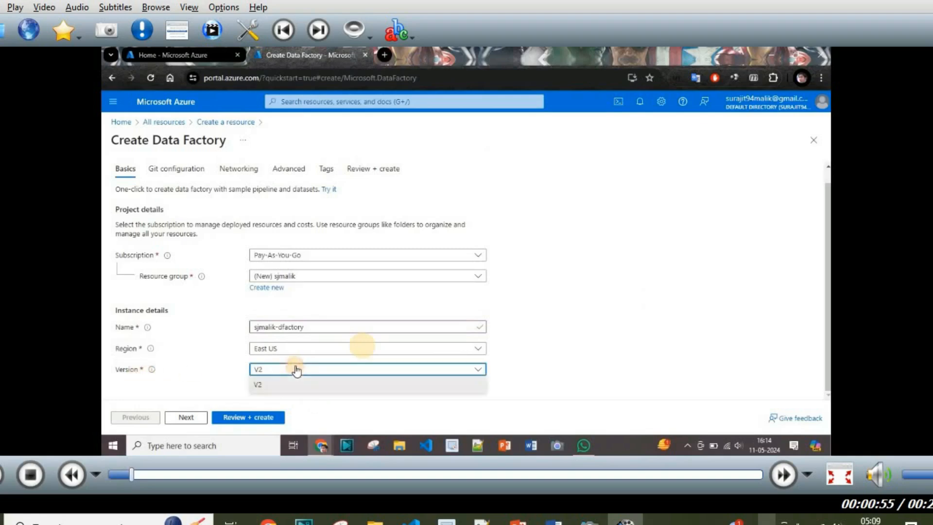
pyautogui.click(273, 385)
pyautogui.click(254, 417)
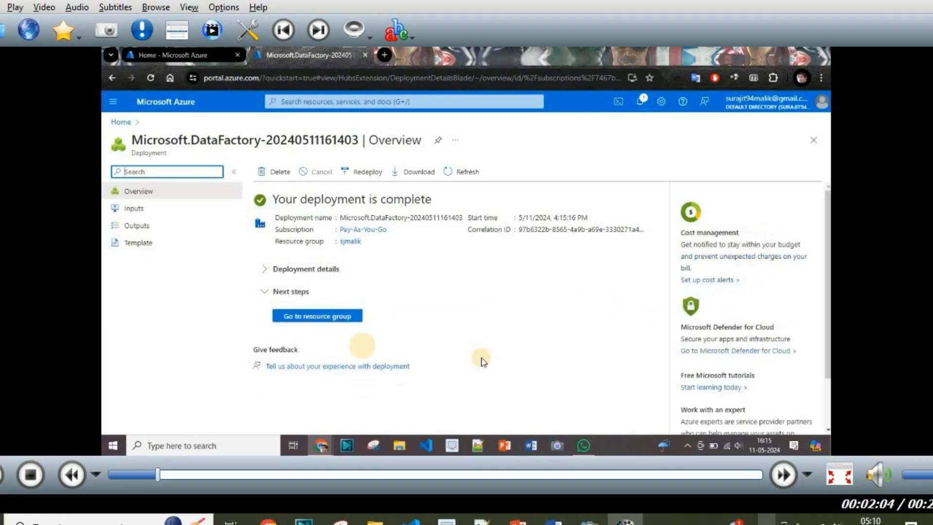
# Step: Go to the new data factory's resource group from the deployment overview
pyautogui.click(315, 319)
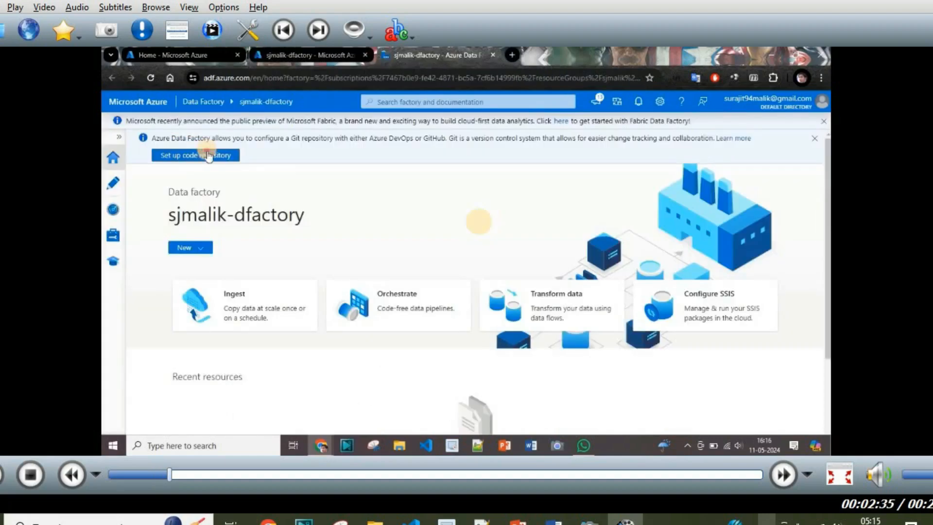
# Step: Start code repository setup with Azure DevOps Git in the Default Directory
pyautogui.click(207, 155)
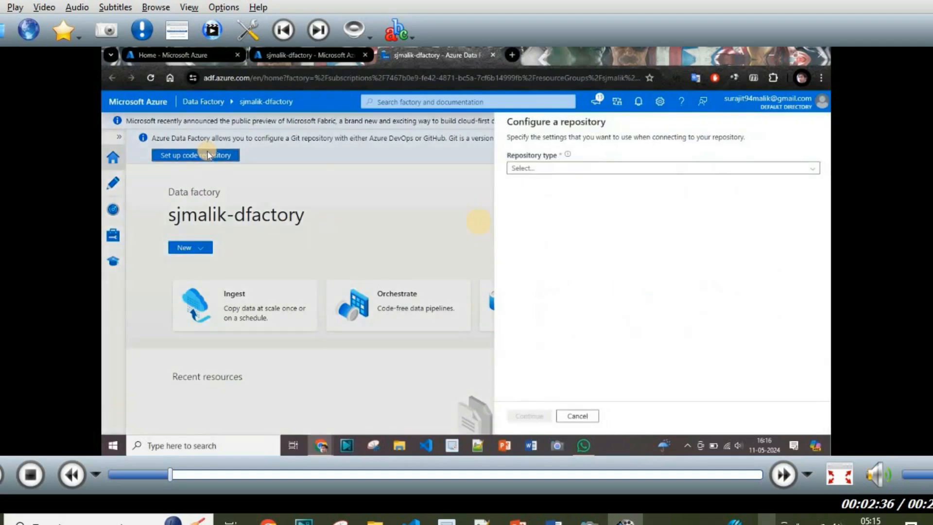
pyautogui.click(614, 167)
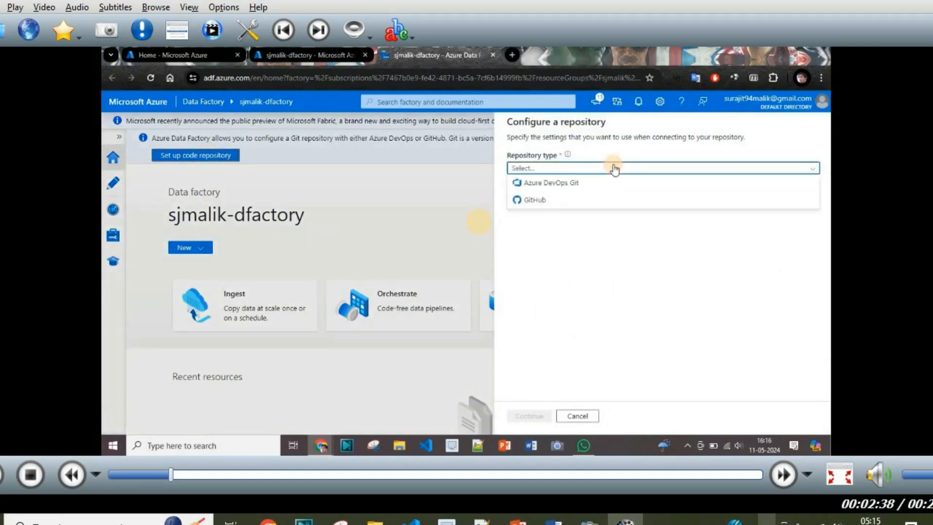
pyautogui.click(583, 188)
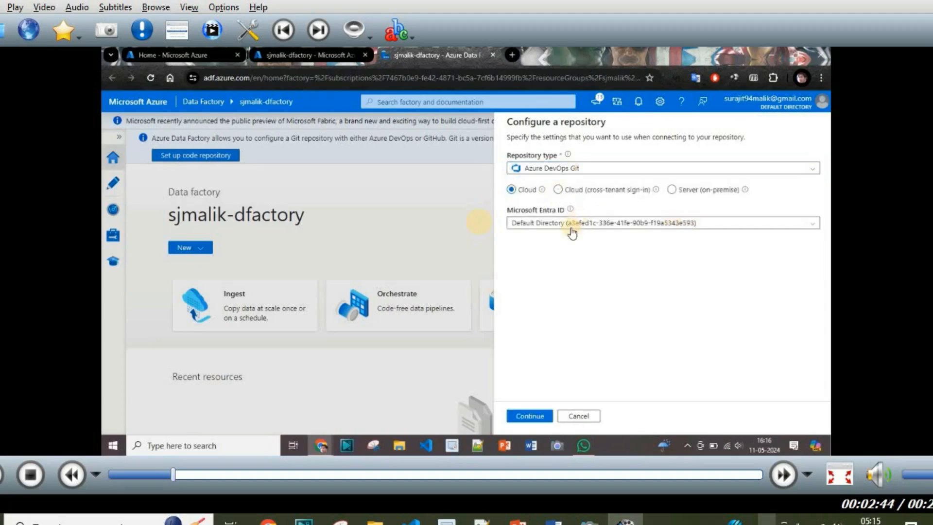
pyautogui.click(708, 224)
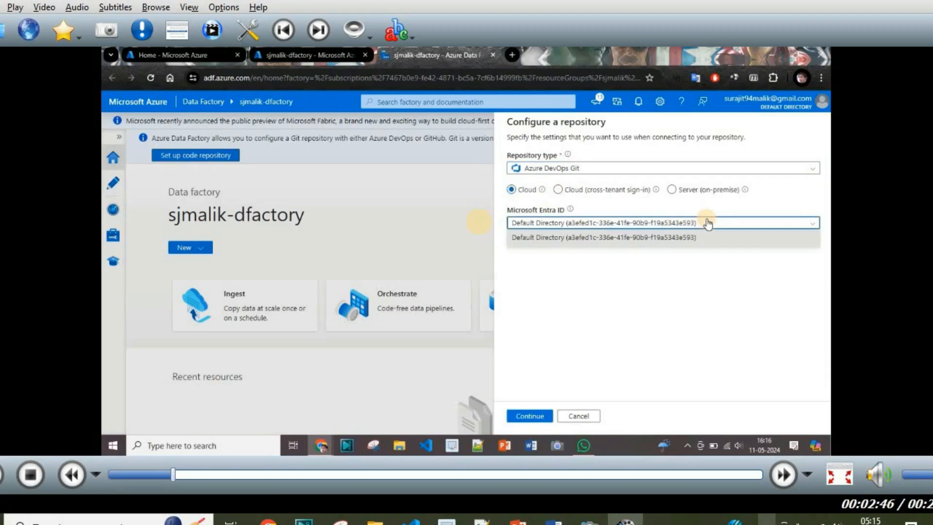
pyautogui.click(707, 222)
pyautogui.click(527, 418)
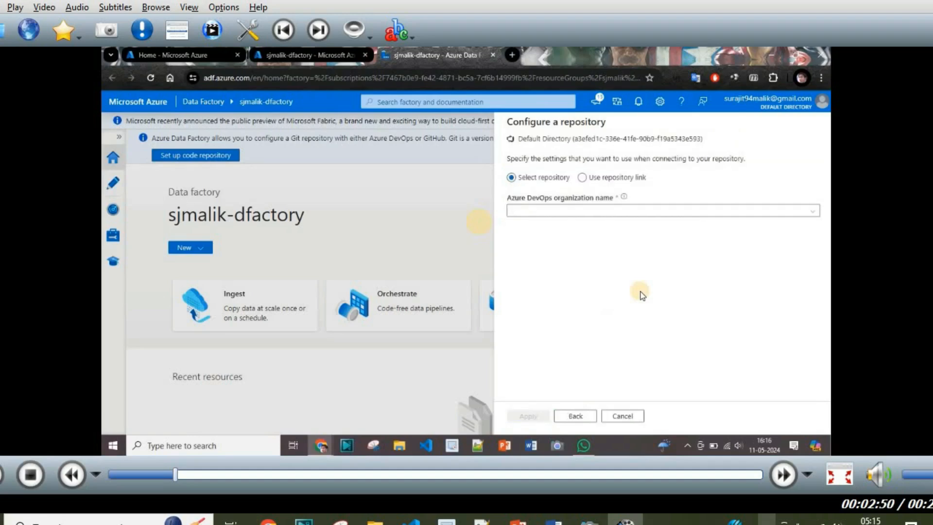
# Step: Choose the DevOps organization, demo project, demo repository and develop collaboration branch
pyautogui.click(567, 215)
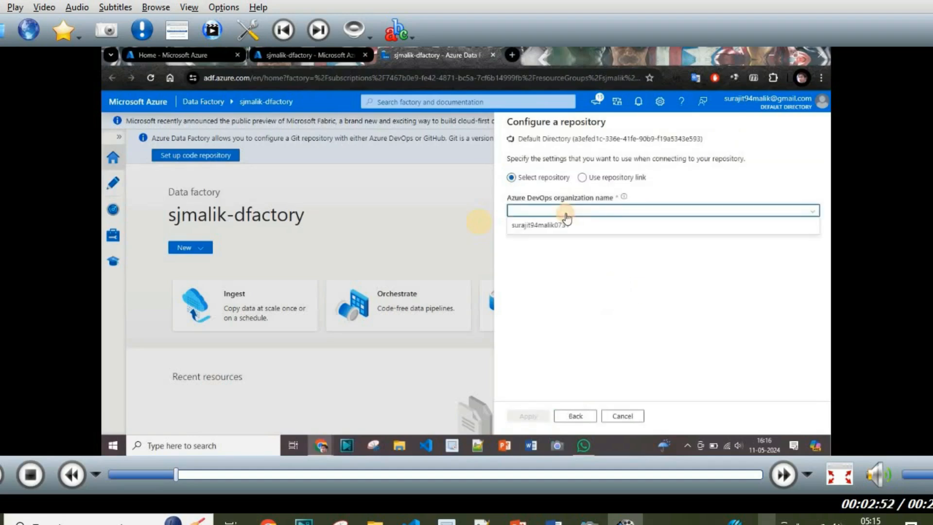
pyautogui.click(555, 225)
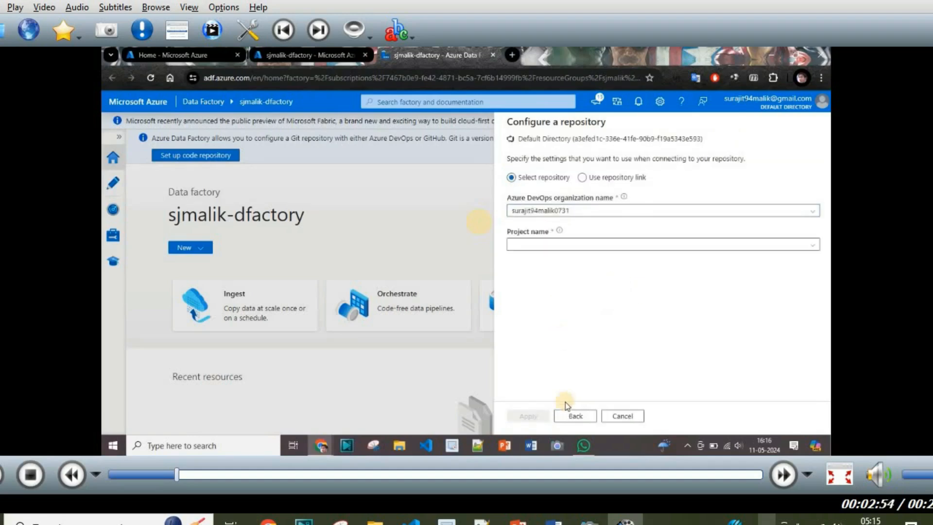
pyautogui.click(611, 248)
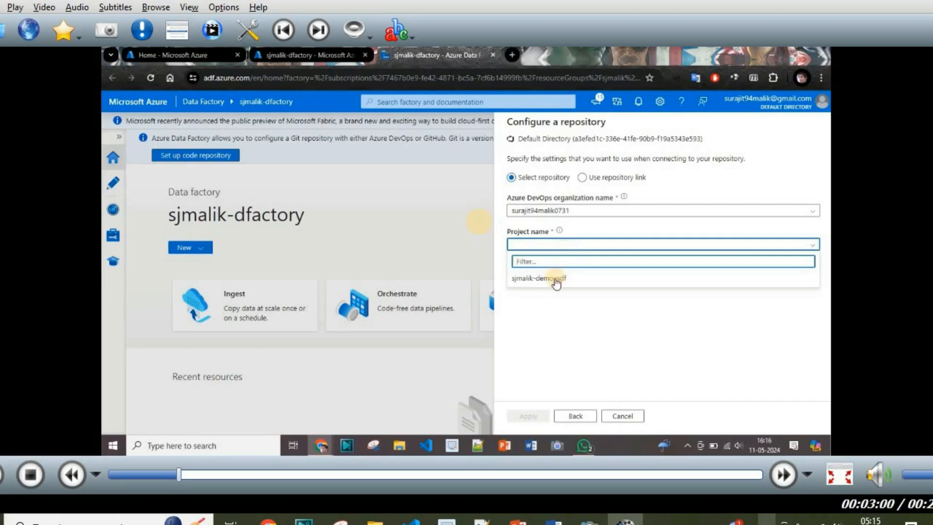
pyautogui.click(555, 279)
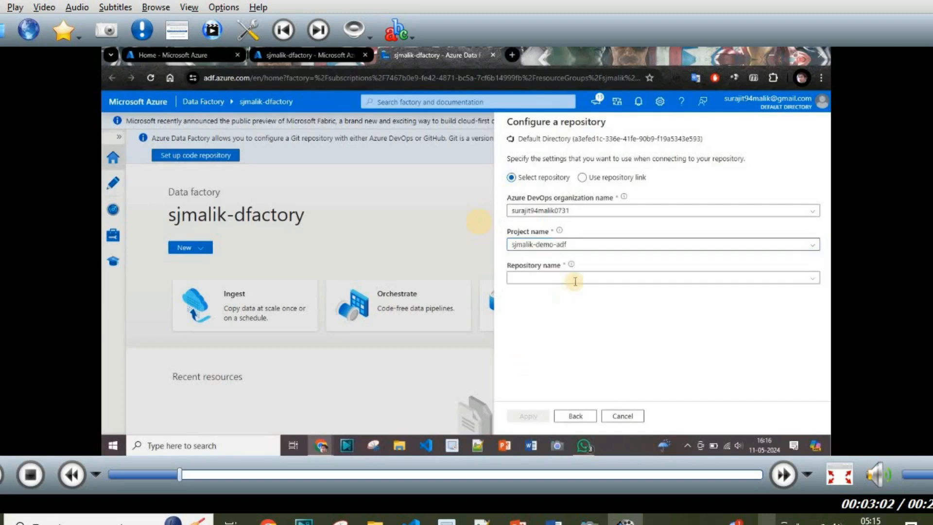
pyautogui.click(597, 279)
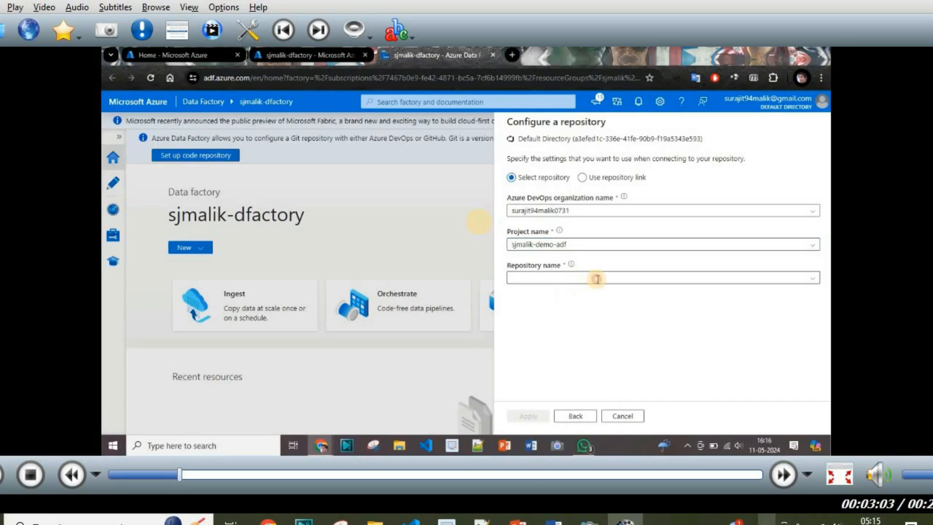
pyautogui.click(812, 279)
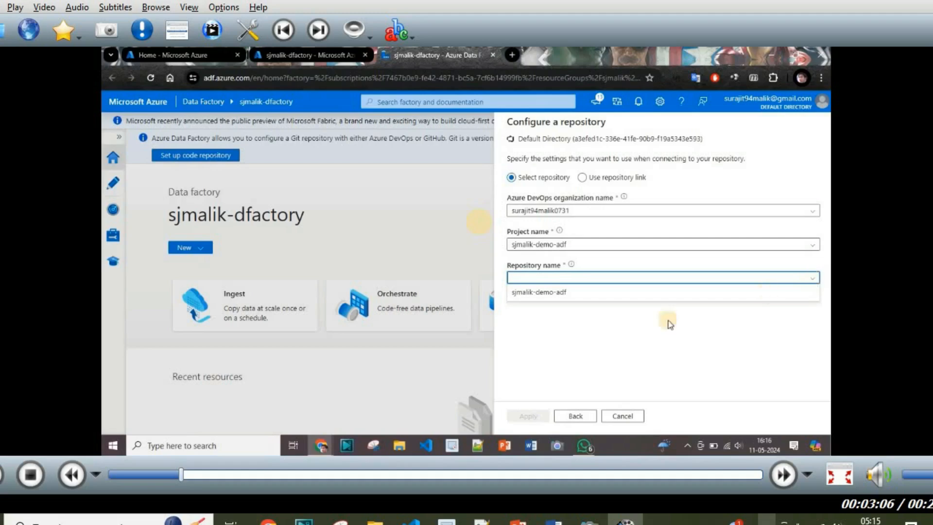
pyautogui.click(551, 297)
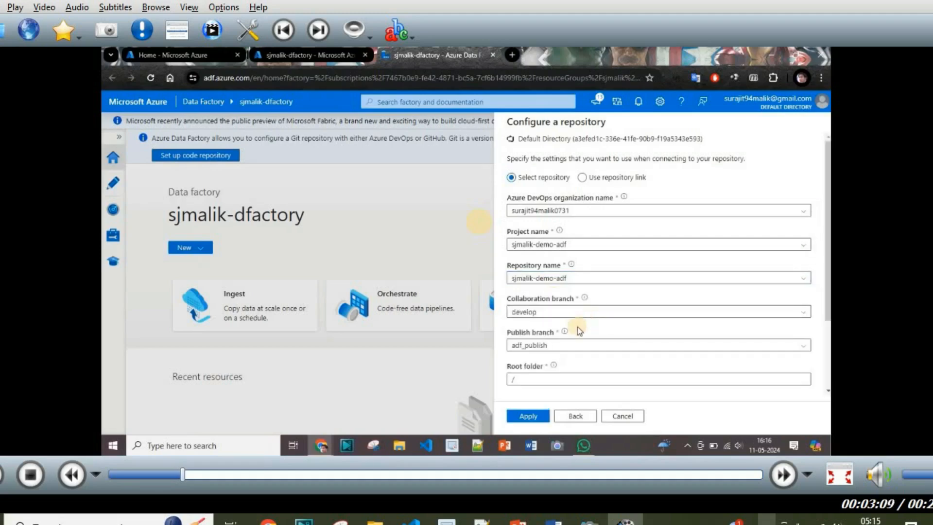
pyautogui.click(553, 313)
pyautogui.click(553, 315)
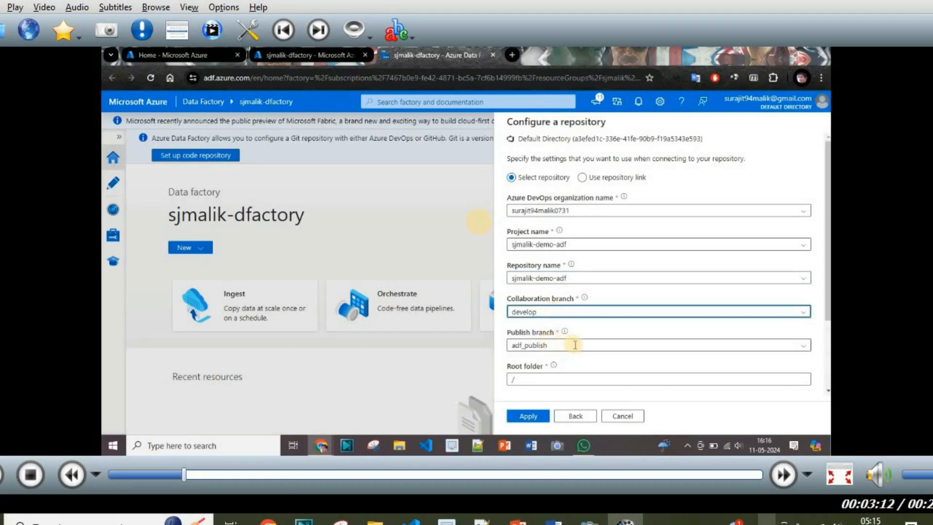
pyautogui.click(829, 344)
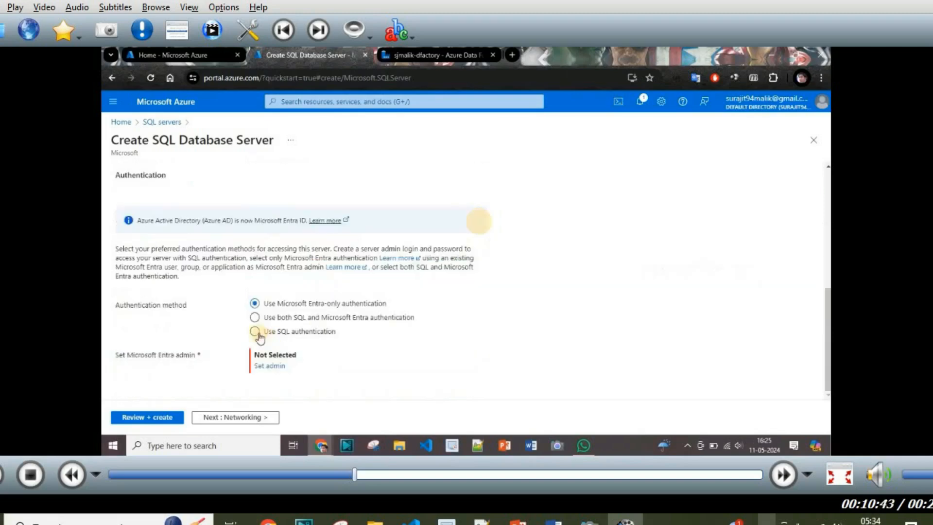
# Step: Switch the server to SQL authentication, enter the admin login, and set and confirm the password
pyautogui.click(255, 332)
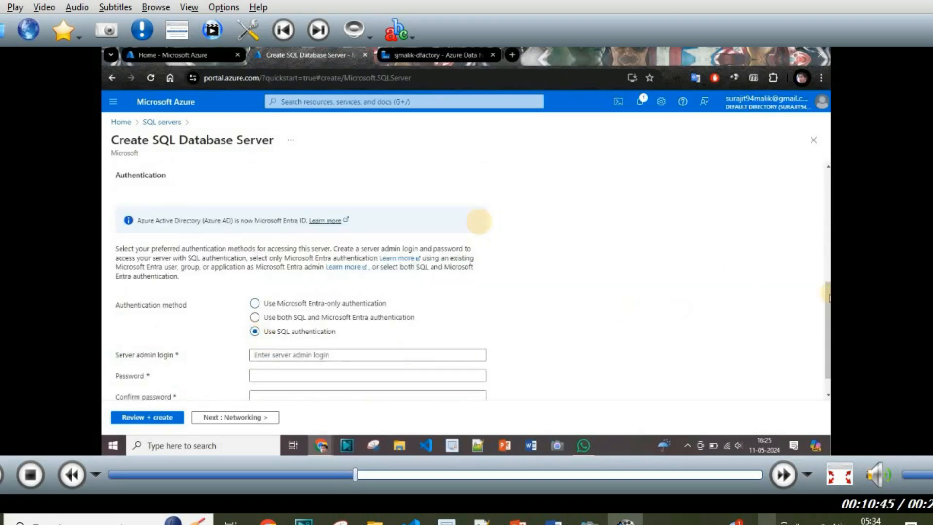
pyautogui.scroll(-1, 479, 221)
pyautogui.click(324, 325)
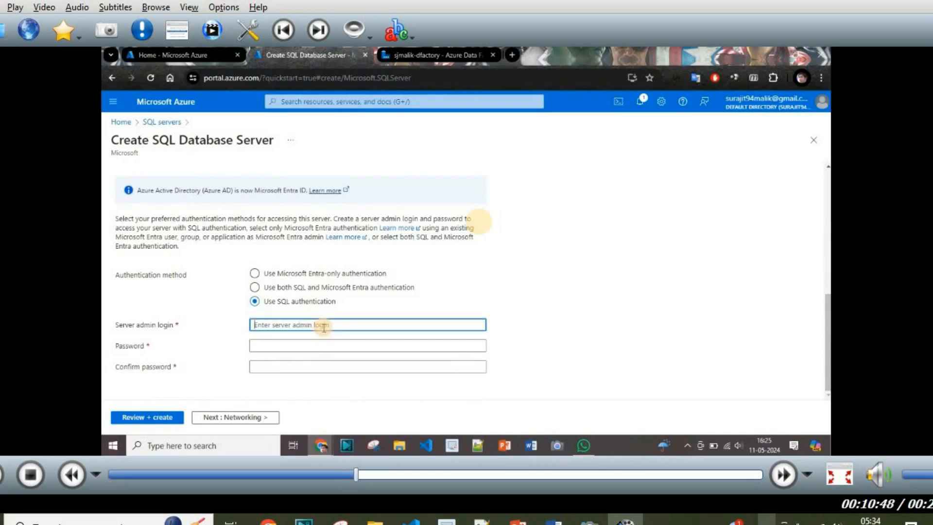
pyautogui.write('sjmalik')
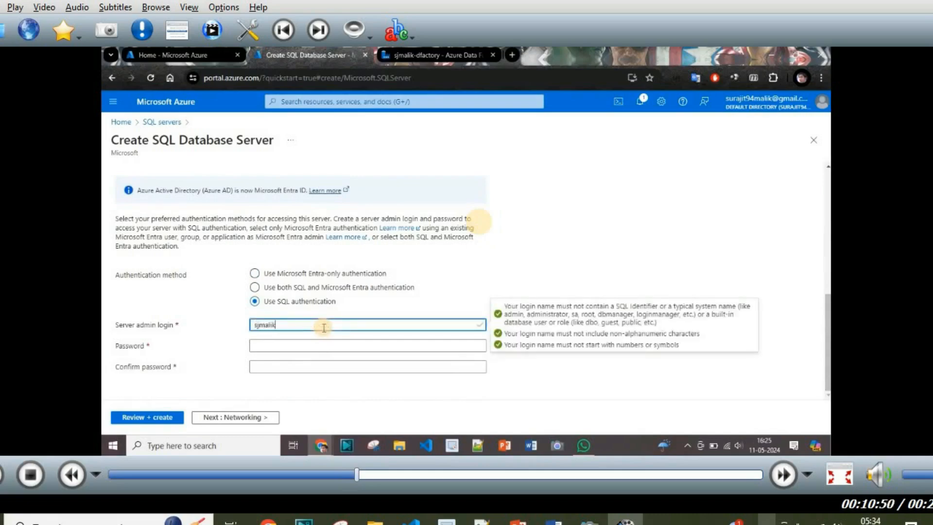
pyautogui.click(317, 344)
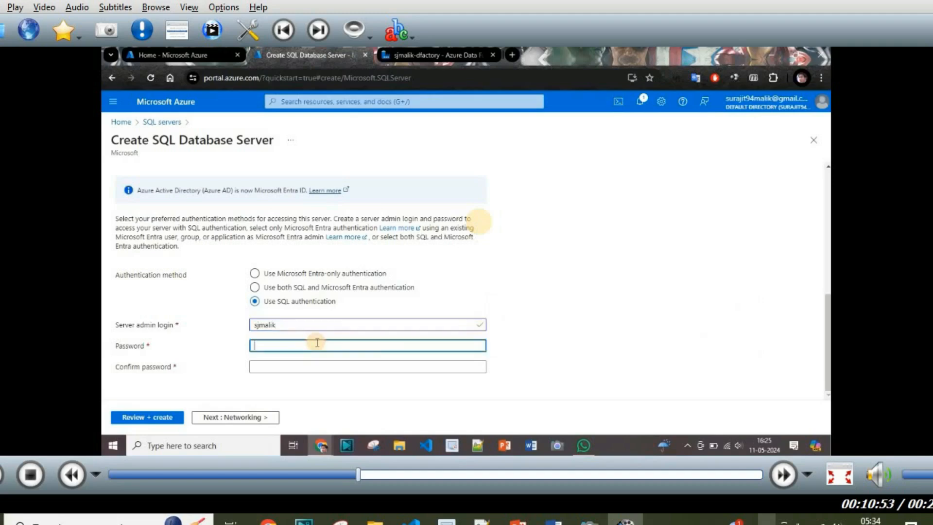
pyautogui.write('•••••')
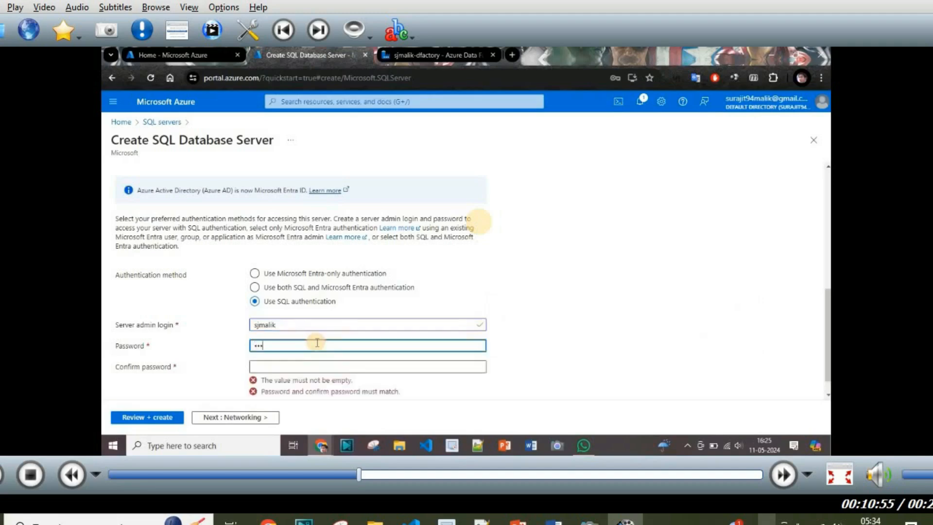
pyautogui.write('••')
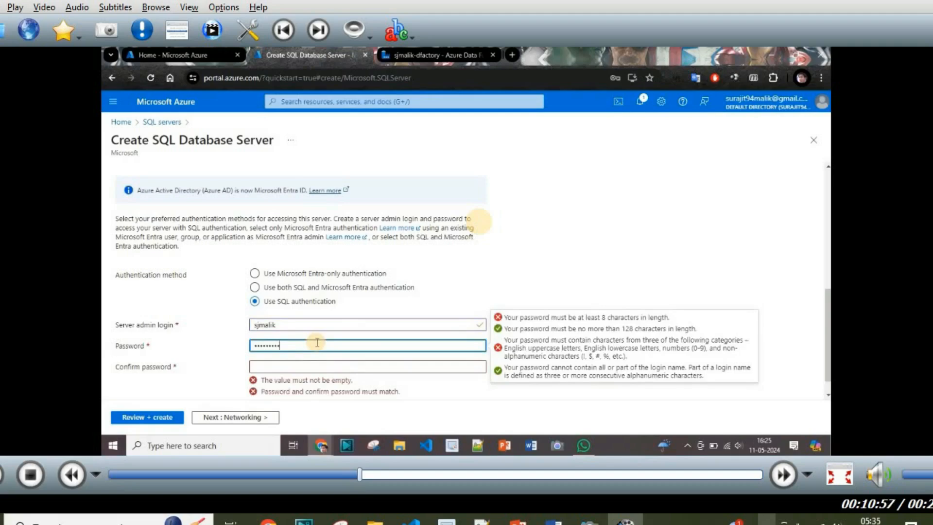
pyautogui.write('••')
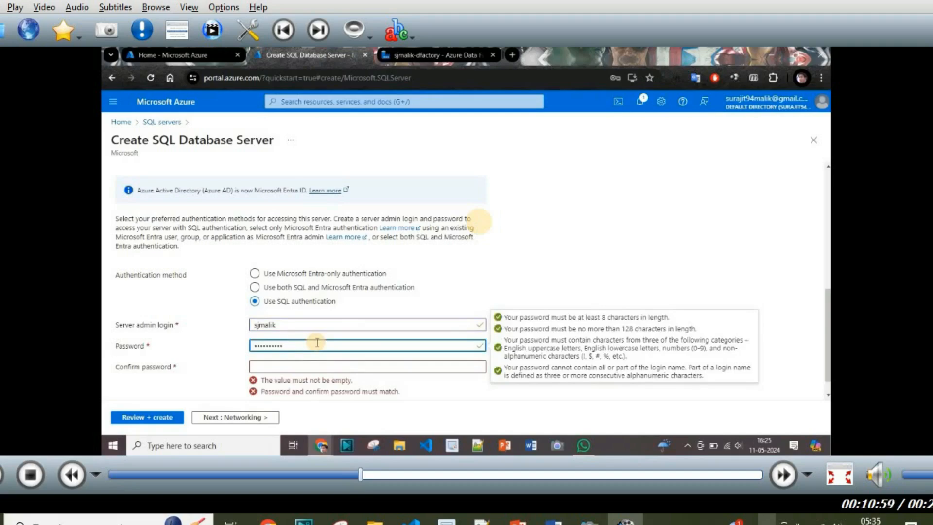
pyautogui.click(301, 365)
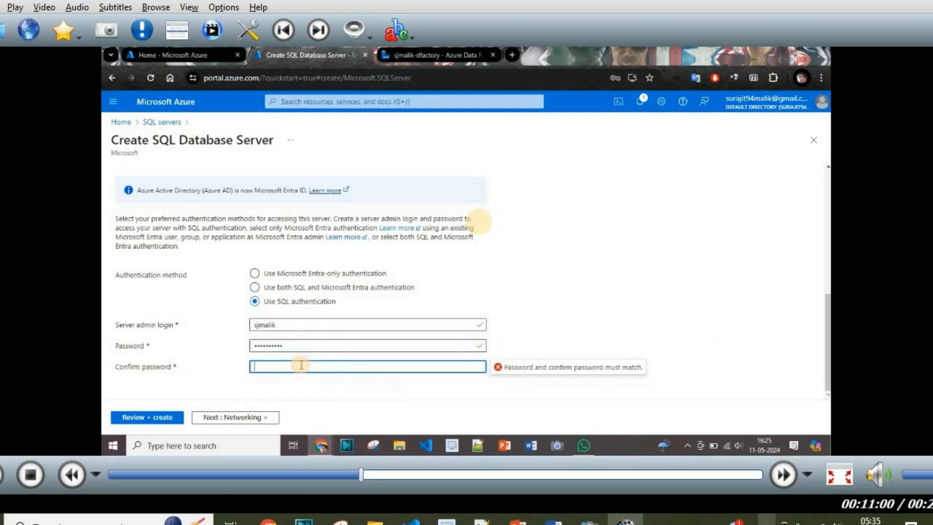
pyautogui.write('•••••')
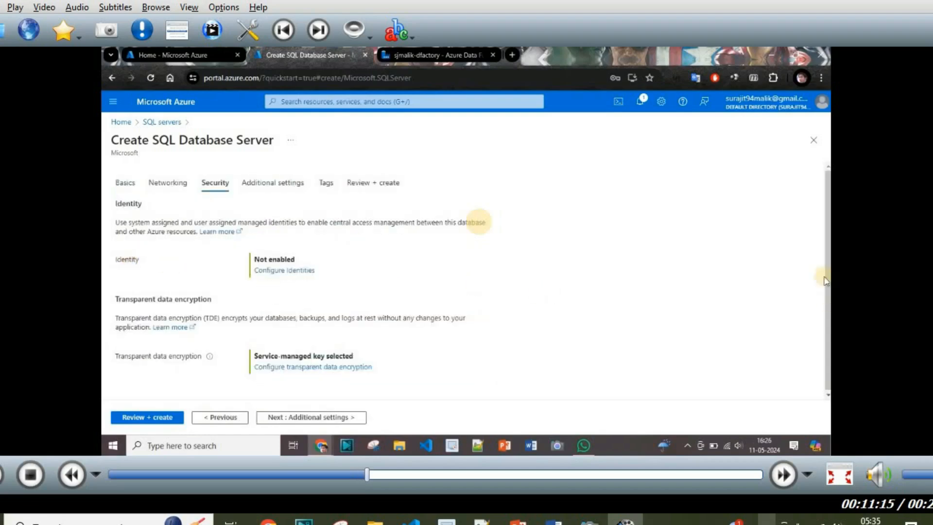
# Step: Advance the SQL server form to the Additional settings step
pyautogui.moveTo(828, 279); pyautogui.dragTo(829, 329)
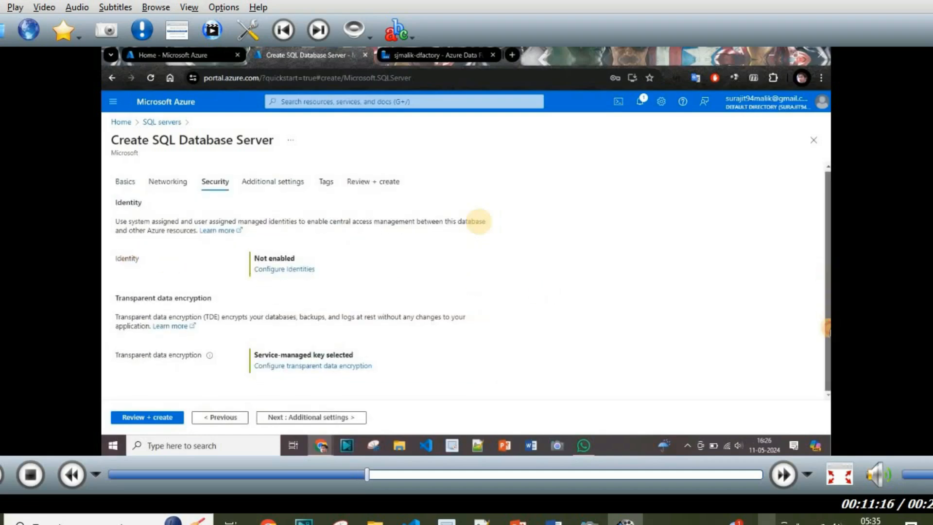
pyautogui.click(337, 417)
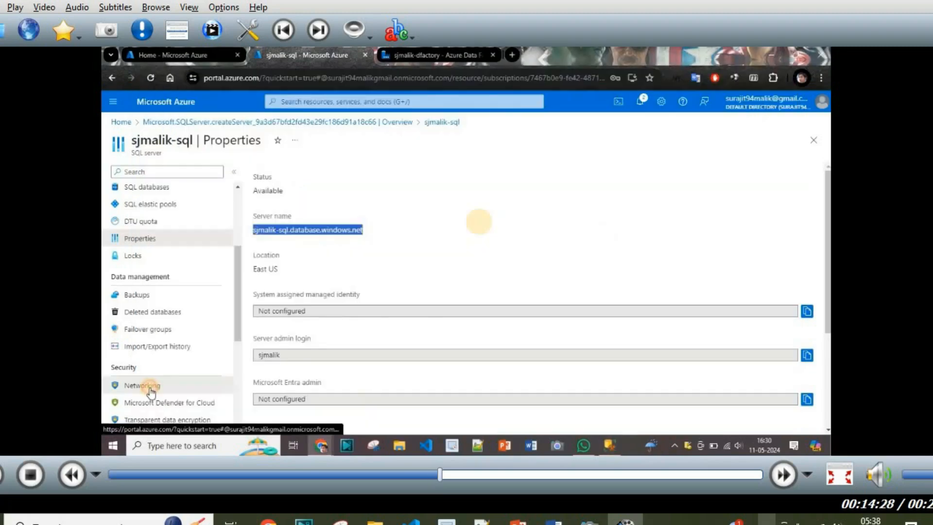
# Step: Add a firewall rule for the client IP, allow Azure services, save, then launch SSMS
pyautogui.click(148, 387)
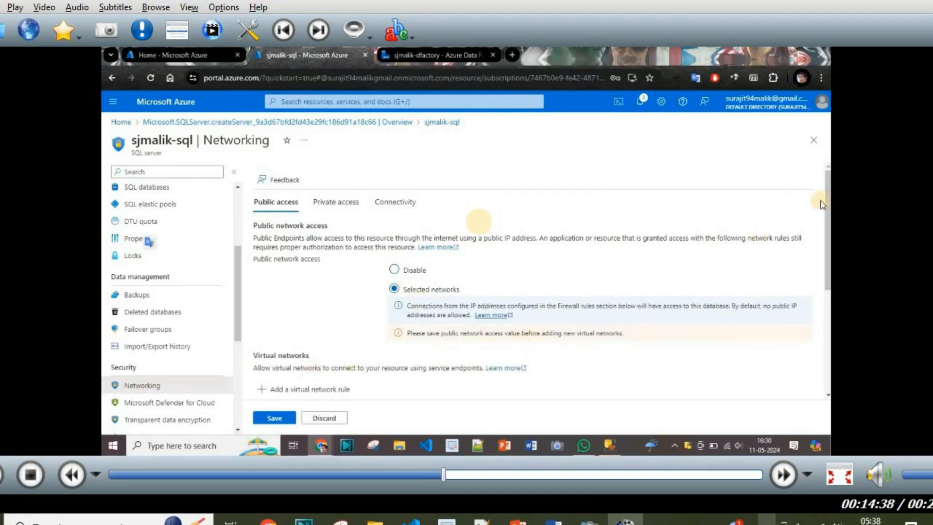
pyautogui.moveTo(828, 218); pyautogui.dragTo(828, 265)
pyautogui.scroll(-3, 476, 222)
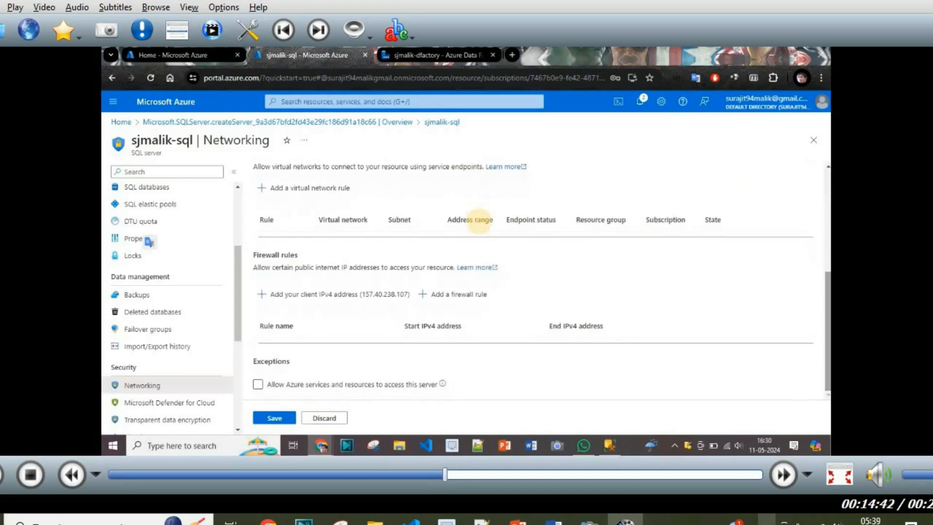
pyautogui.click(372, 295)
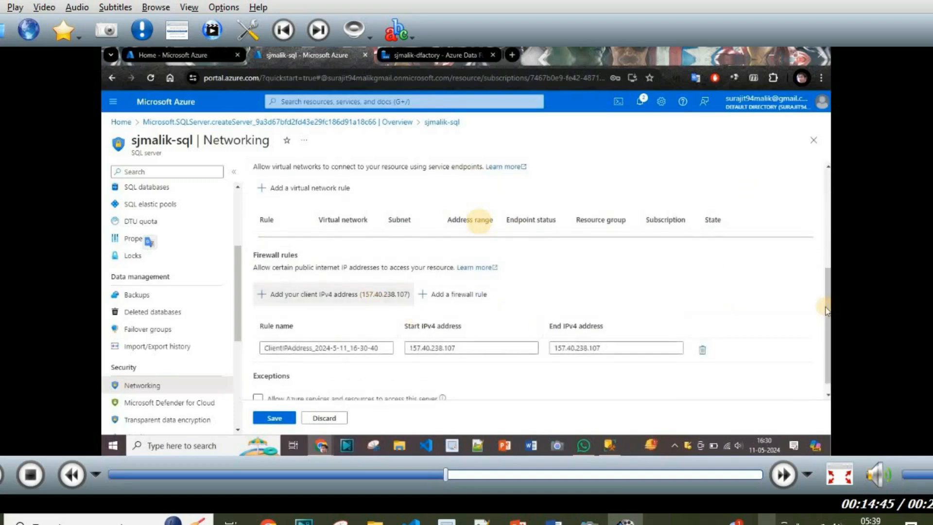
pyautogui.scroll(-1, 428, 384)
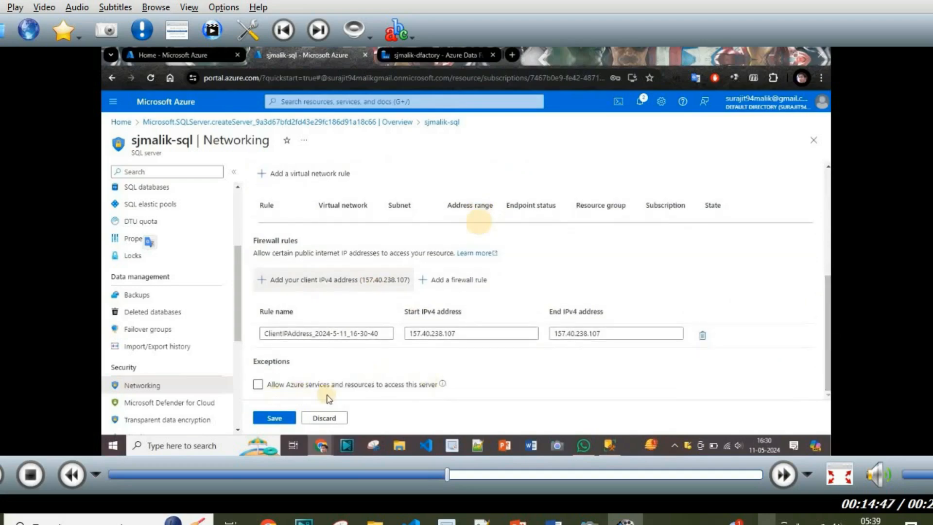
pyautogui.click(259, 383)
pyautogui.click(274, 418)
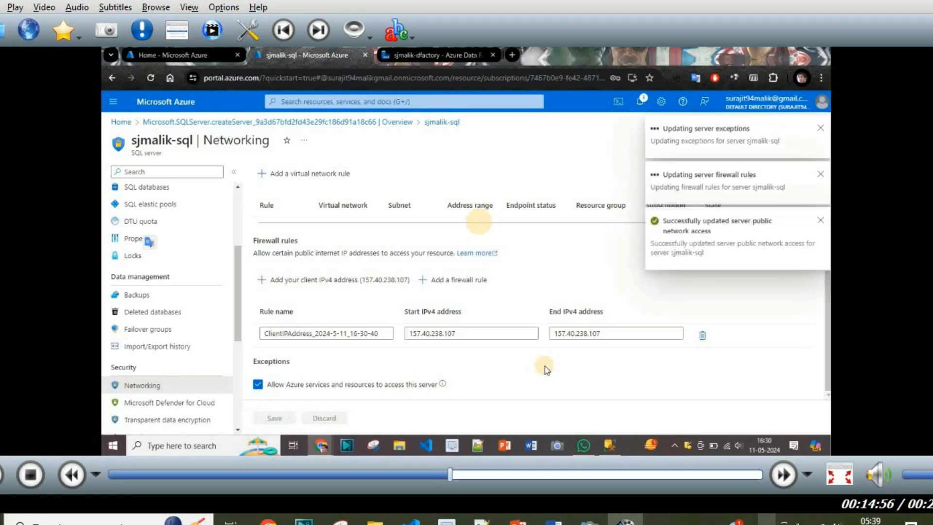
pyautogui.click(609, 445)
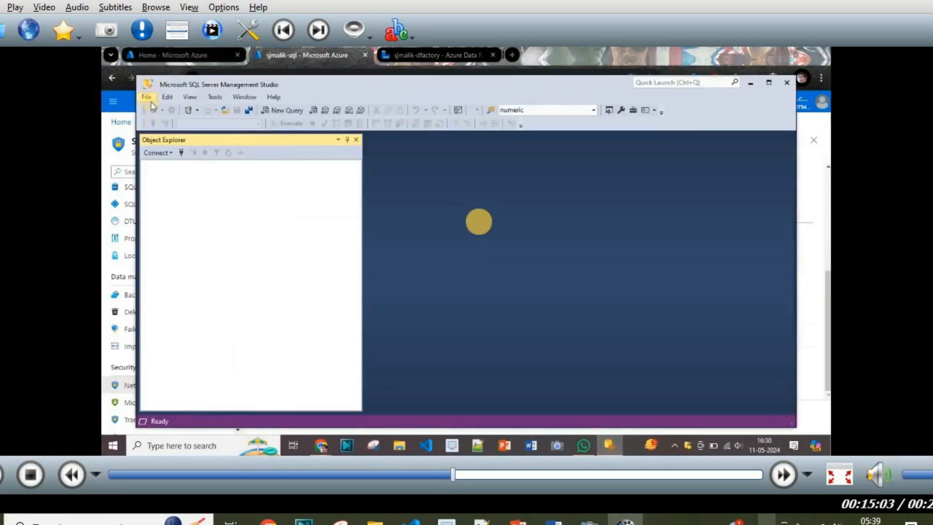
# Step: Connect to sjmalik-sql.database.windows.net and expand the sjmalik-demo database
pyautogui.click(152, 100)
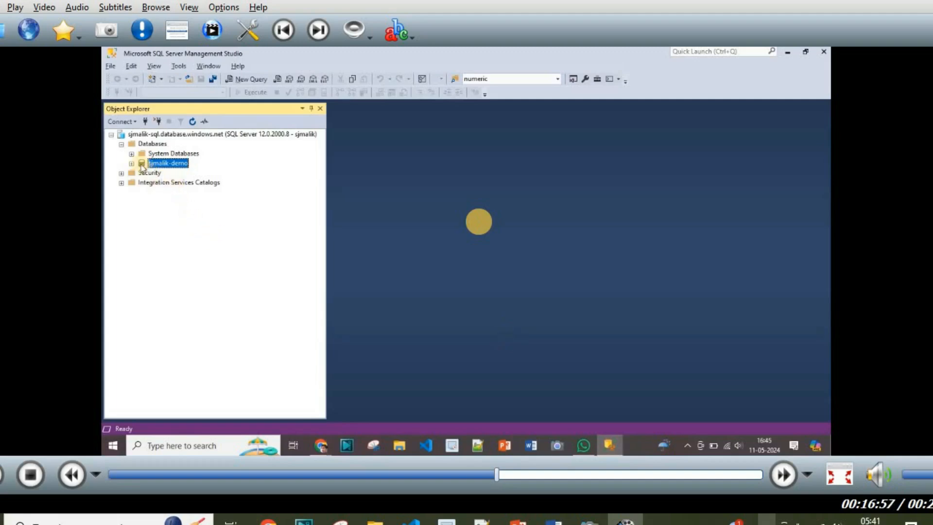
pyautogui.click(131, 163)
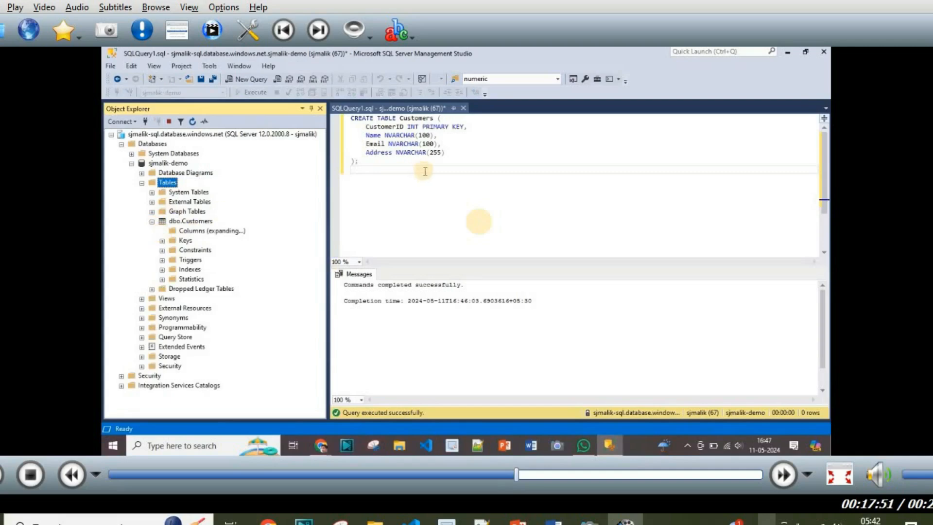
# Step: Paste and run the CREATE TABLE Transactions script, then refresh Tables to show it
pyautogui.click(385, 165)
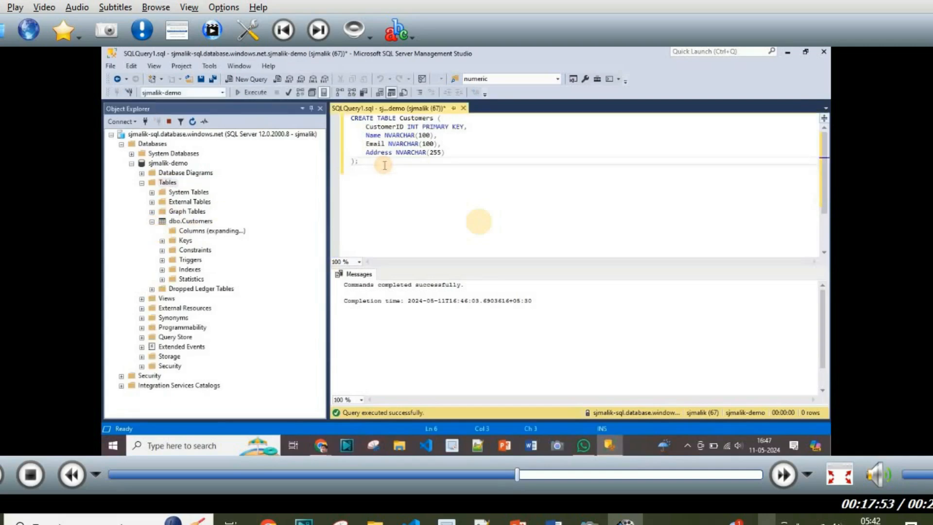
pyautogui.press('Return')
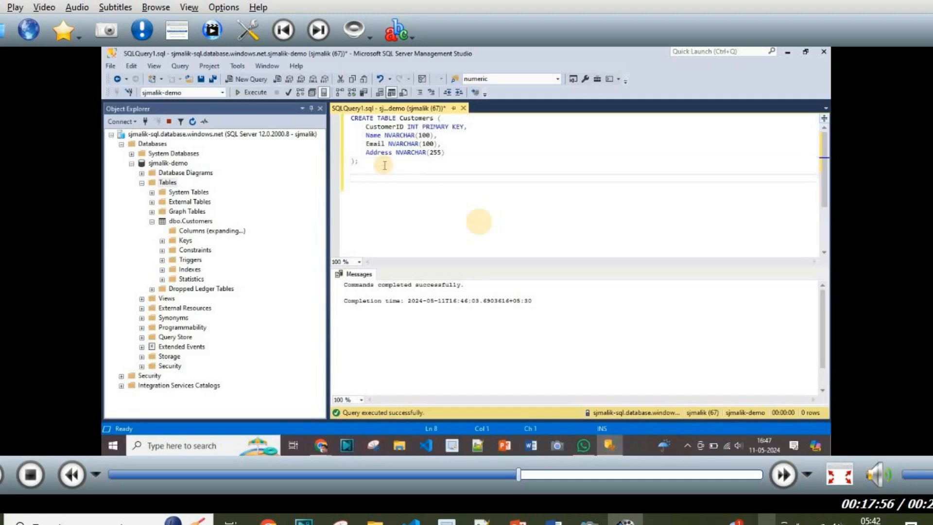
pyautogui.write('CREATE TABLE Transactions (     TransactionID INT PRIMARY KEY,     CustomerID INT,     ProductID INT,     Quantity INT,     Amount DECIMAL(10, 2),     FOREIGN KEY (CustomerID) REFERENCES Customers(CustomerID) );')
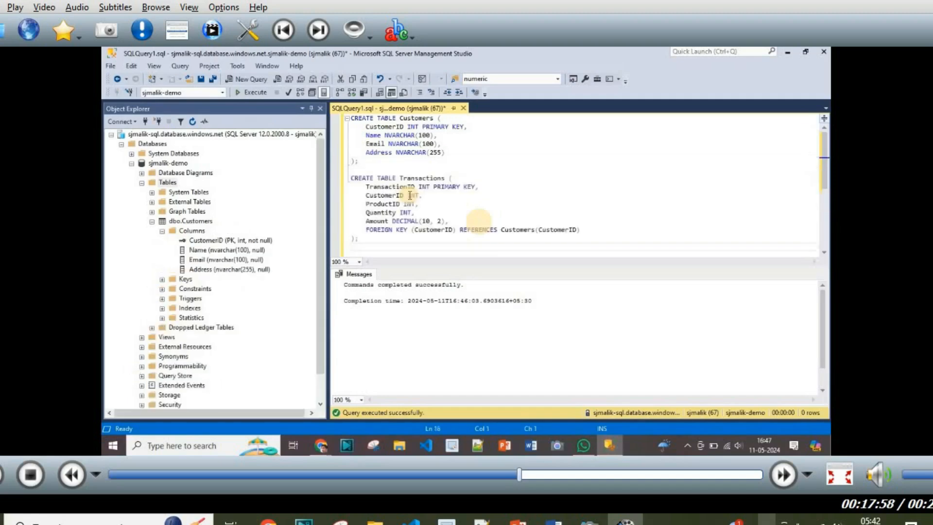
pyautogui.moveTo(362, 238); pyautogui.dragTo(348, 178)
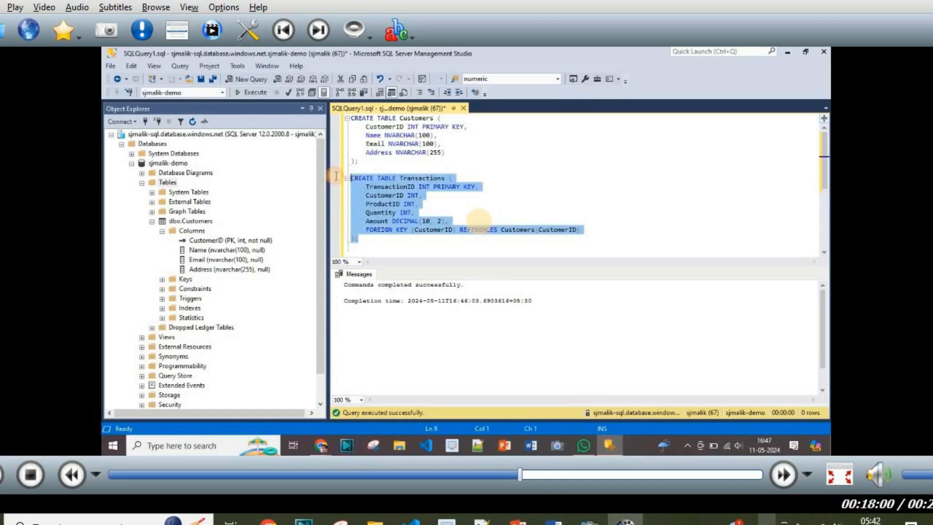
pyautogui.click(247, 93)
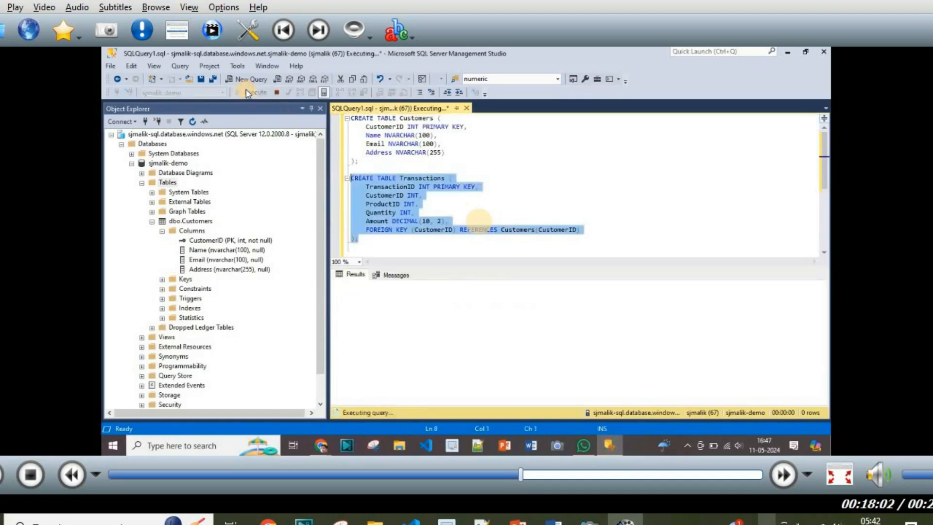
pyautogui.click(168, 183)
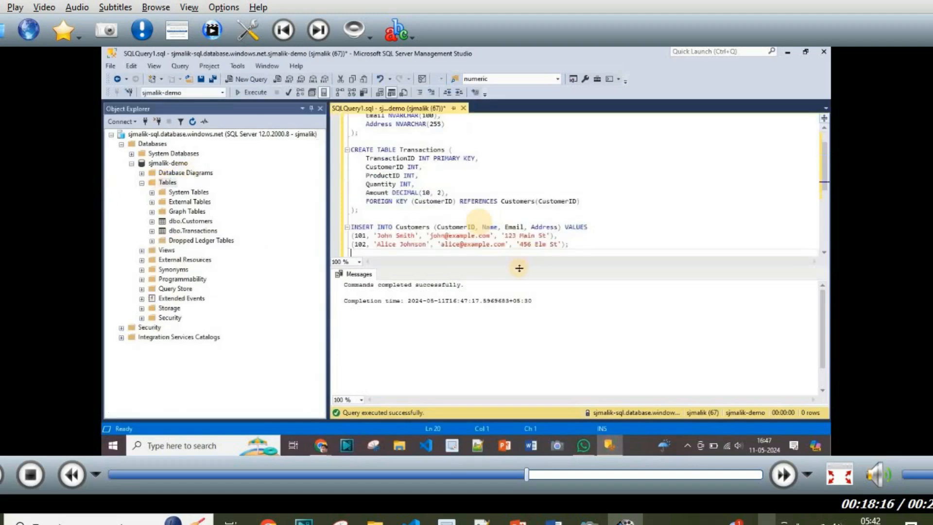
# Step: Run the INSERT INTO Customers statement adding two sample customer rows
pyautogui.moveTo(519, 267); pyautogui.dragTo(518, 304)
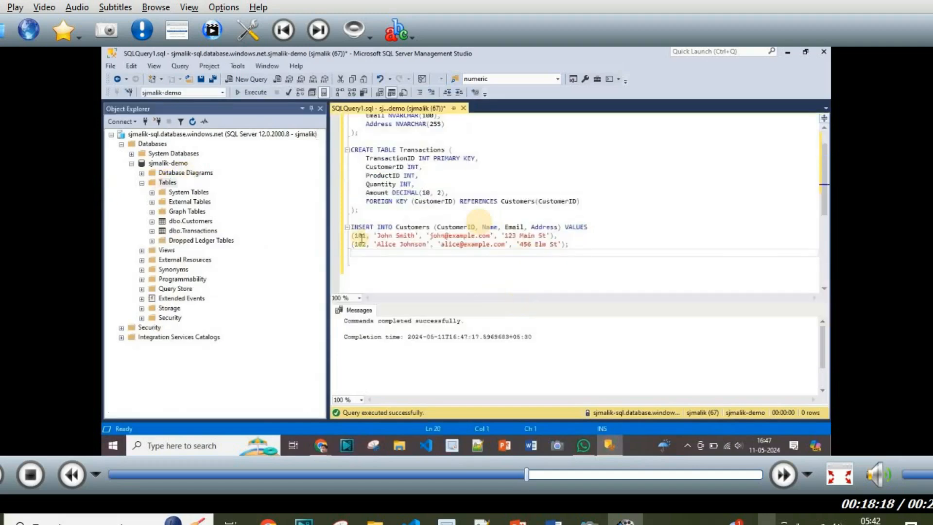
pyautogui.moveTo(577, 243); pyautogui.dragTo(349, 227)
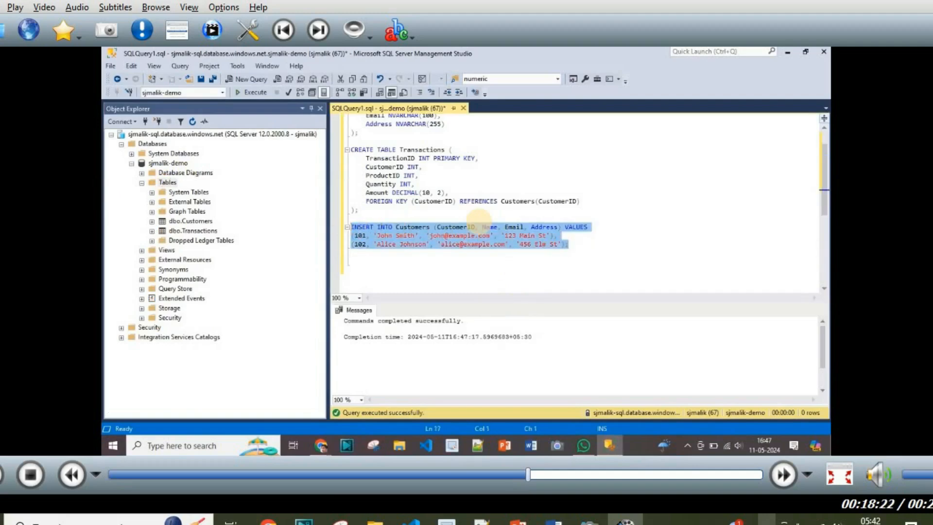
pyautogui.click(250, 92)
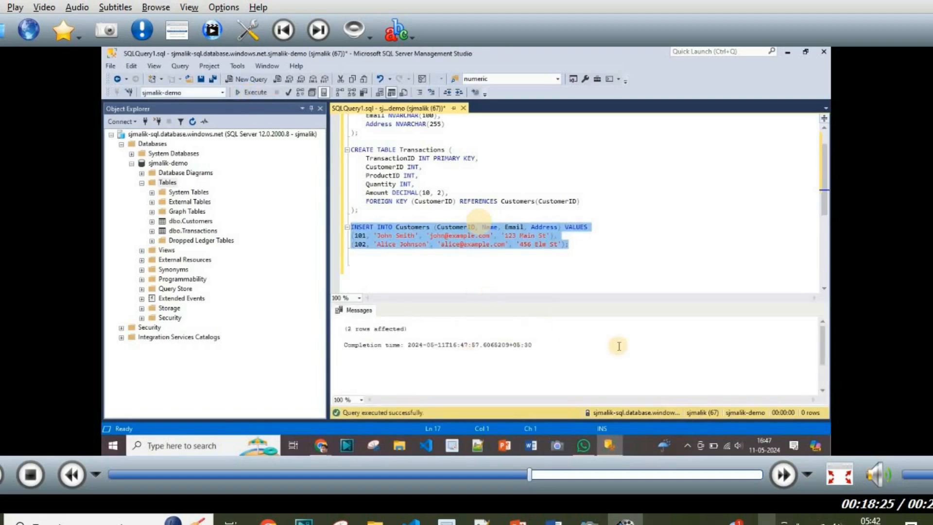
pyautogui.click(575, 243)
pyautogui.press('Return')
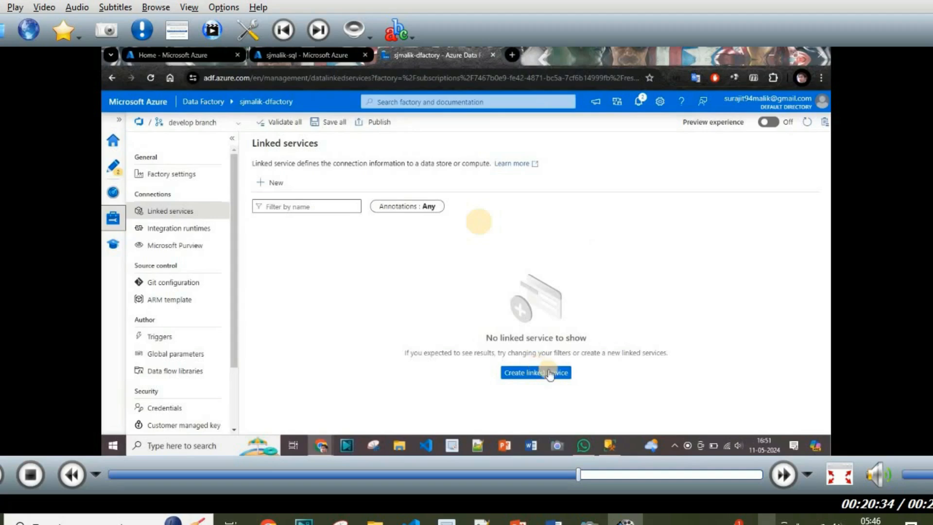
# Step: Create a new Azure SQL Database linked service and name it SjmalikSqwlServer
pyautogui.click(542, 378)
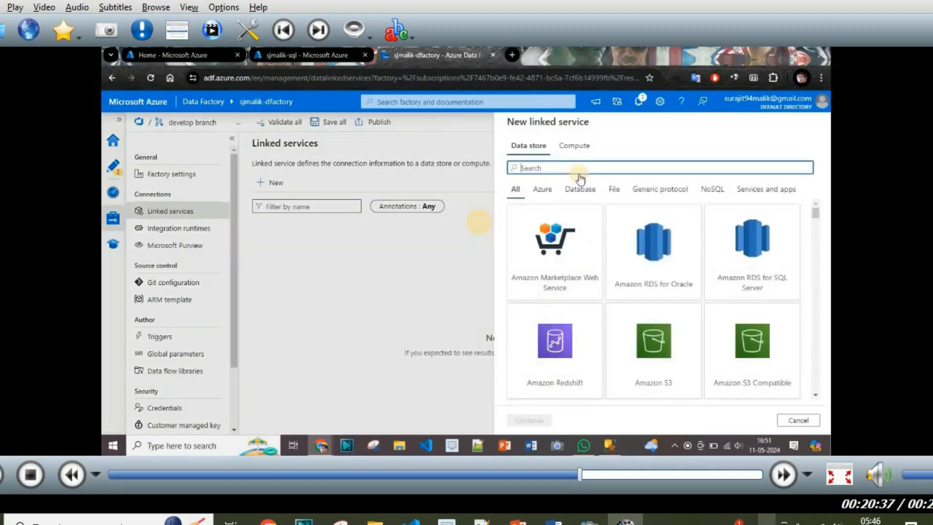
pyautogui.write('sql')
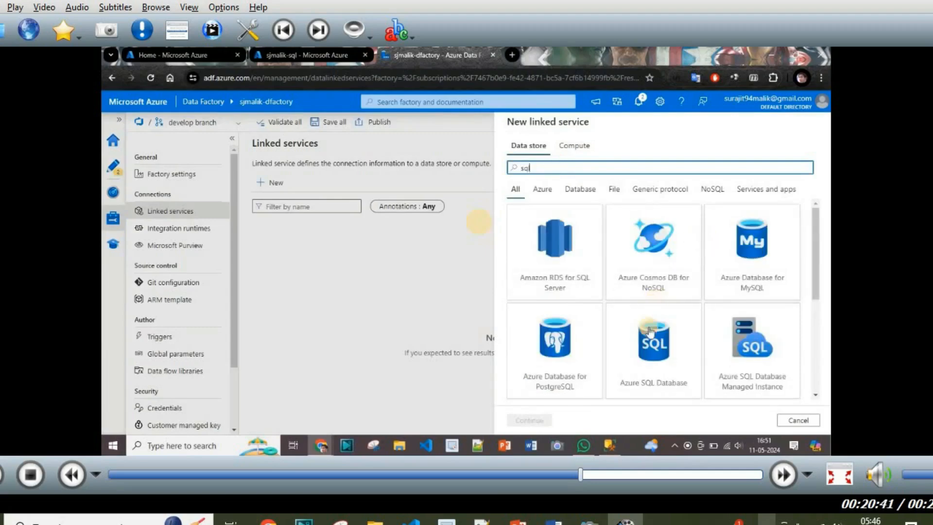
pyautogui.click(663, 365)
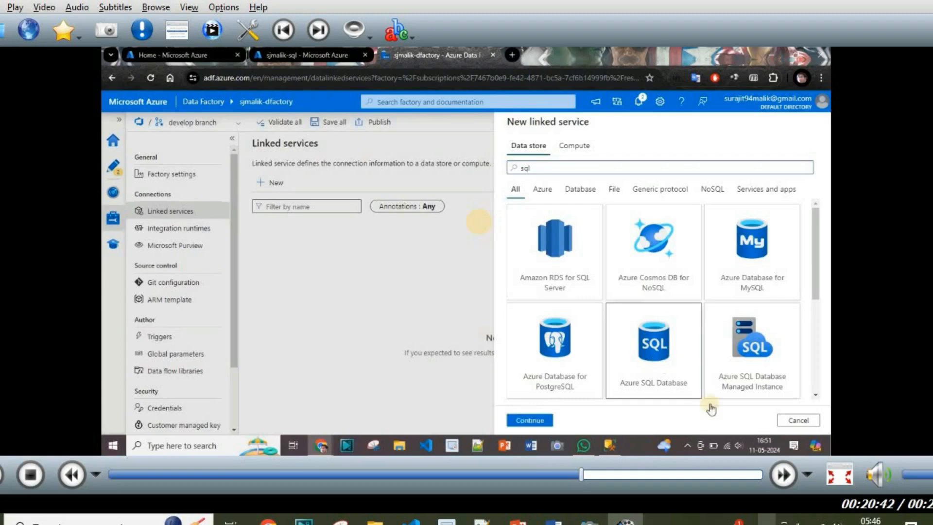
pyautogui.click(534, 421)
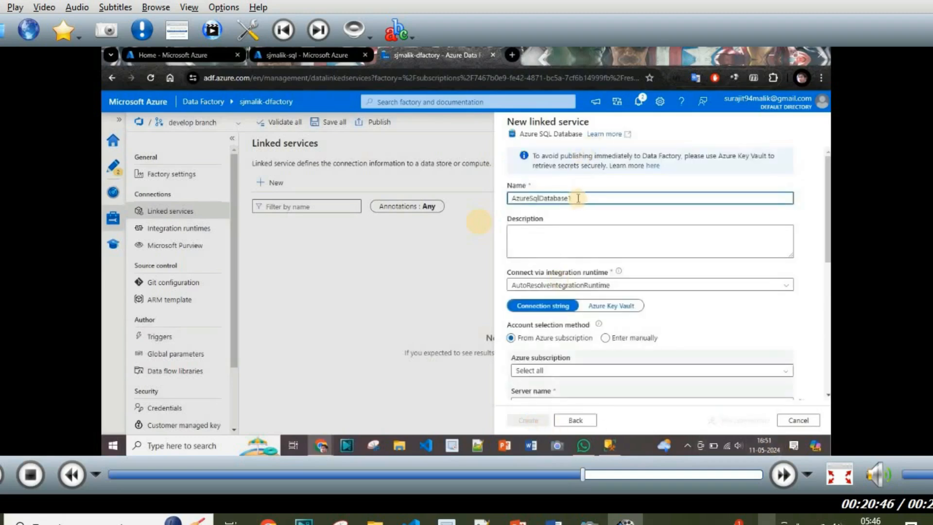
pyautogui.moveTo(578, 197); pyautogui.dragTo(503, 199)
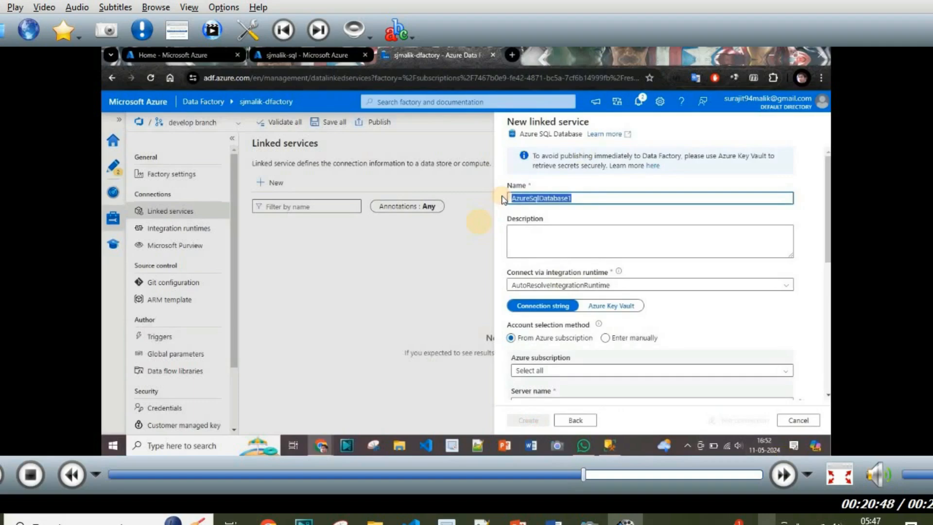
pyautogui.write('S')
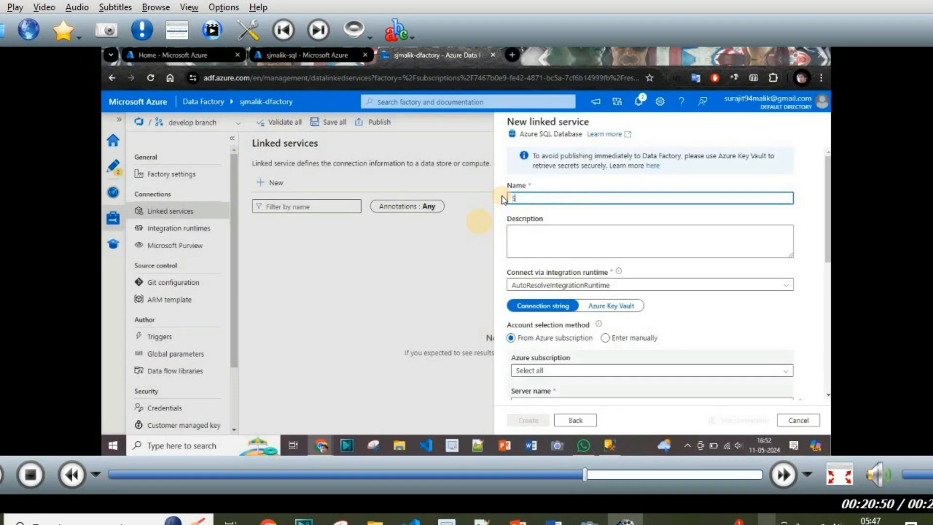
pyautogui.write('jmalikSqw')
pyautogui.write('lServer')
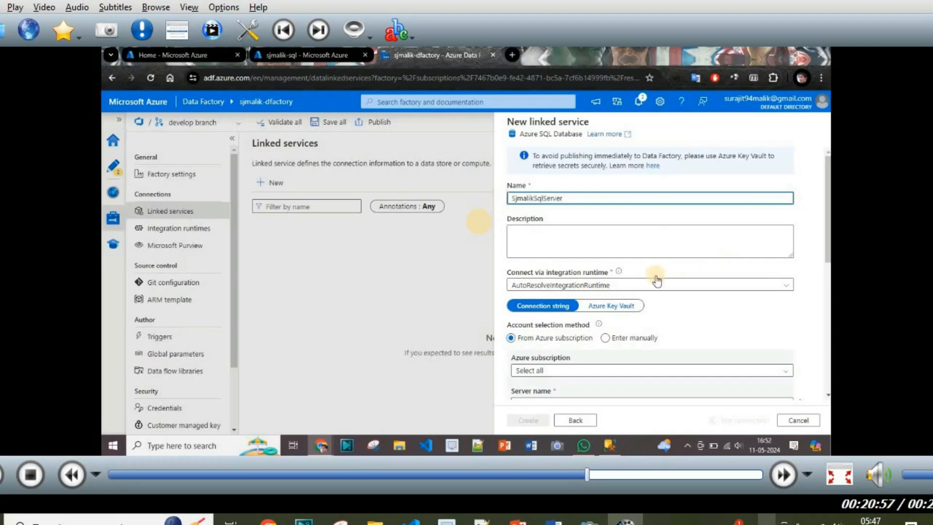
# Step: Keep the auto-resolve runtime and select Pay-As-You-Go, server sjmalik-sql, and database sjmalik-demo
pyautogui.click(691, 287)
pyautogui.click(691, 287)
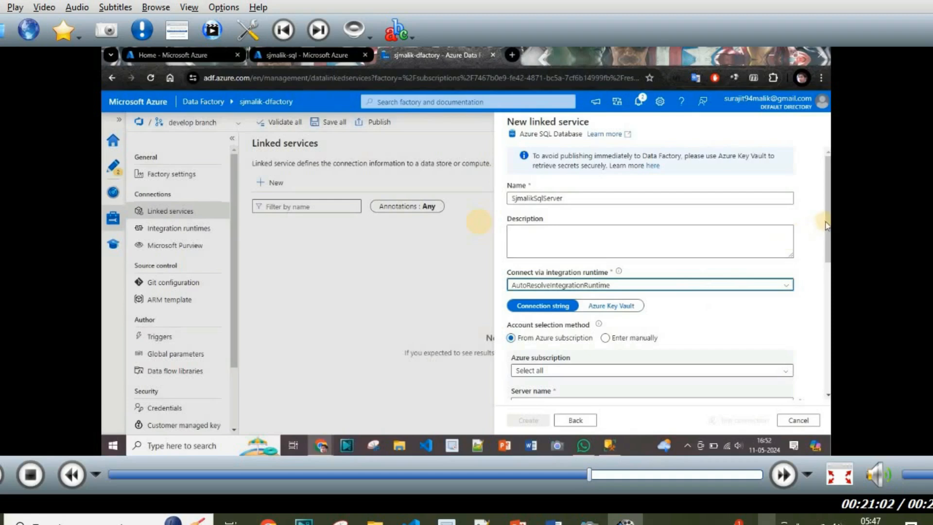
pyautogui.moveTo(828, 221); pyautogui.dragTo(828, 278)
pyautogui.click(727, 236)
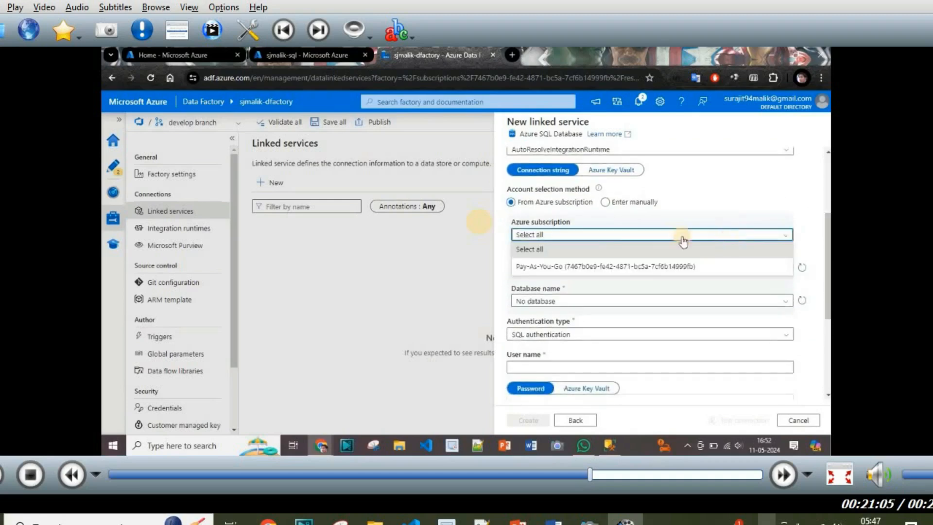
pyautogui.click(595, 268)
pyautogui.click(604, 268)
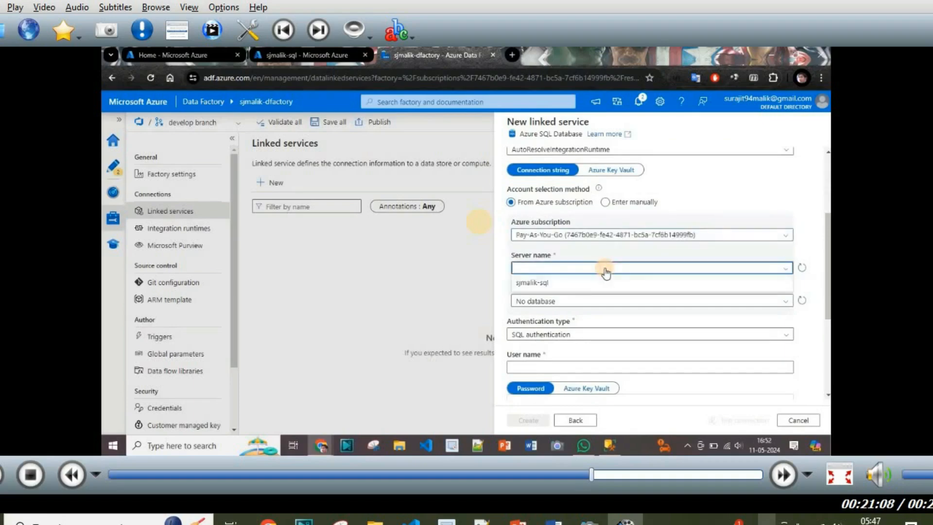
pyautogui.click(553, 286)
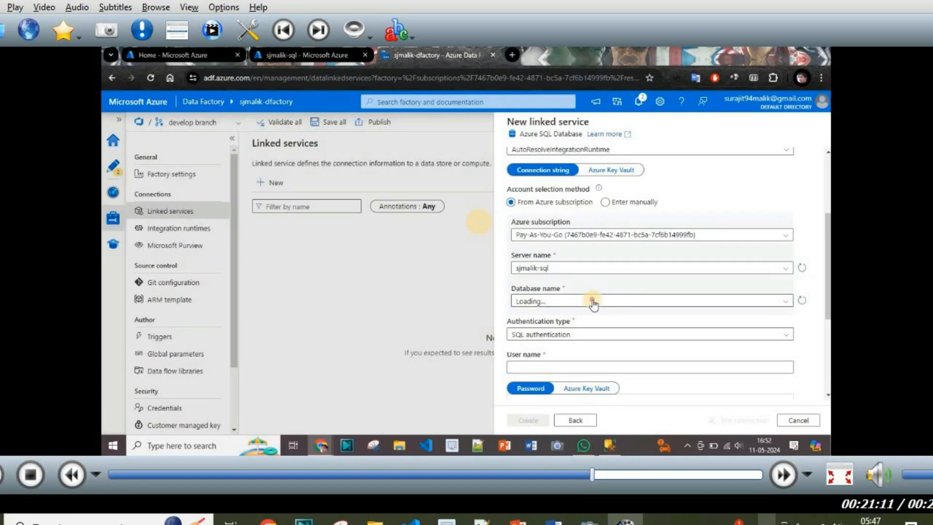
pyautogui.click(593, 302)
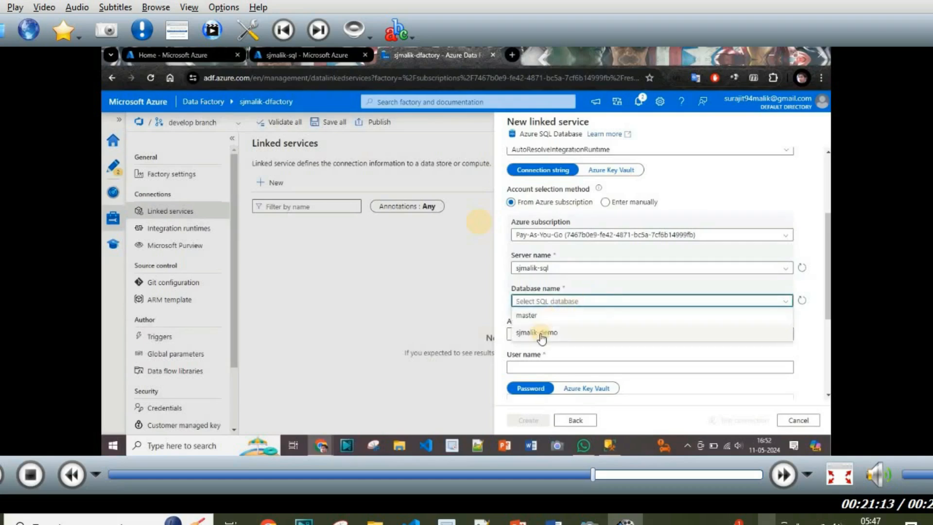
pyautogui.click(541, 333)
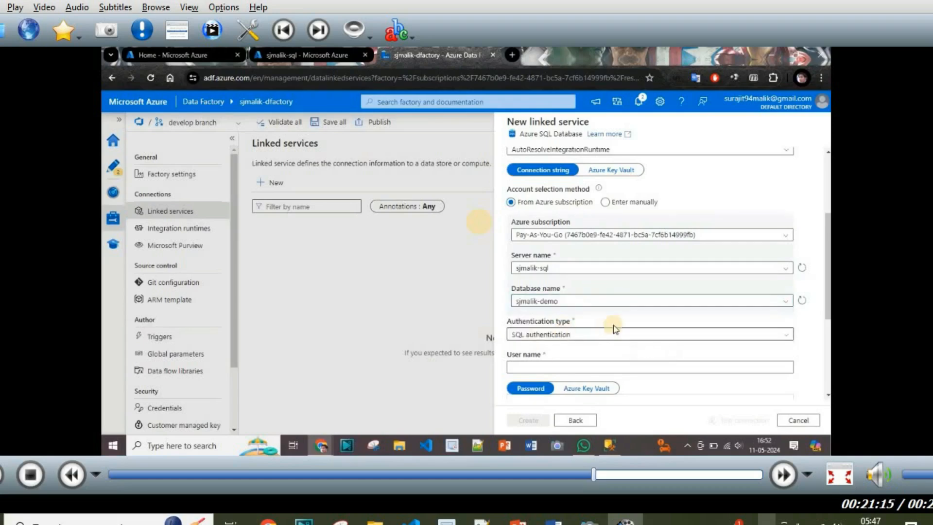
# Step: Enter the SQL login user name and switch the password source to Azure Key Vault
pyautogui.click(609, 445)
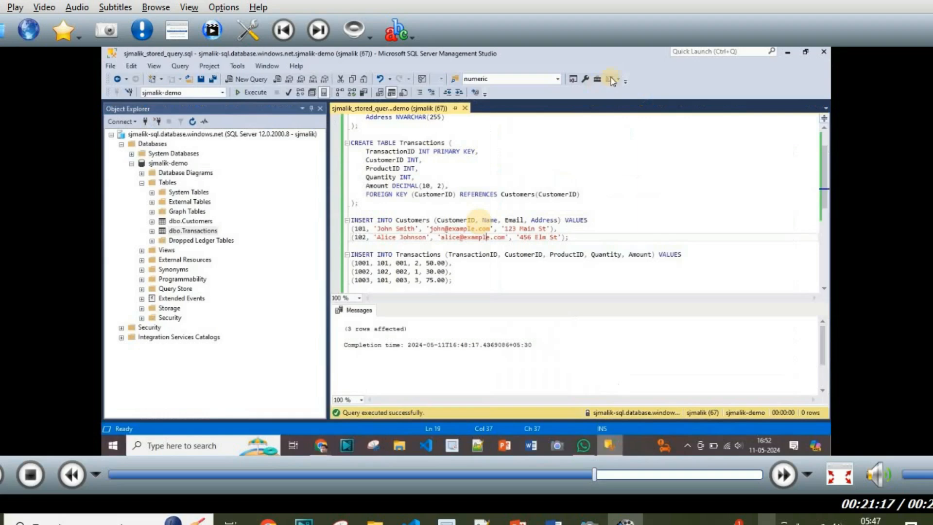
pyautogui.hotkey('alt', 'Tab')
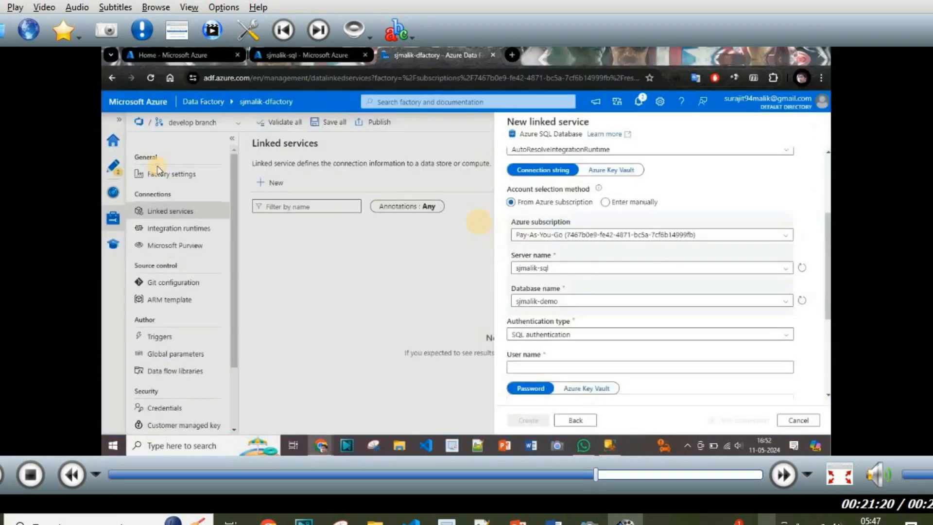
pyautogui.scroll(-4, 826, 255)
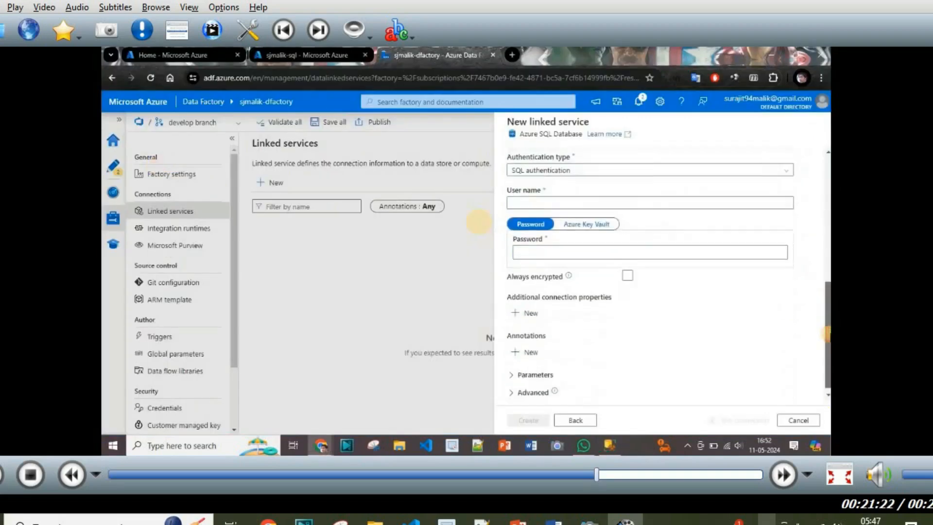
pyautogui.click(545, 197)
pyautogui.write('sjma')
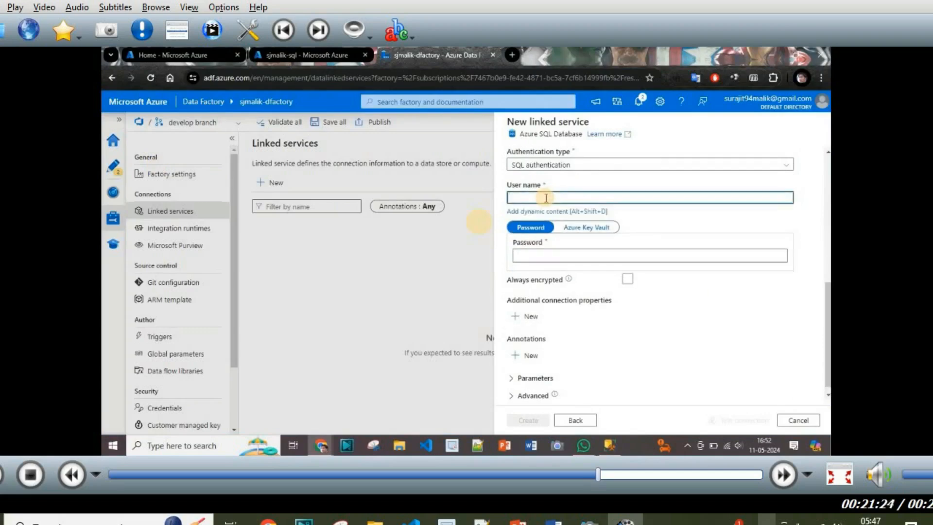
pyautogui.write('lik')
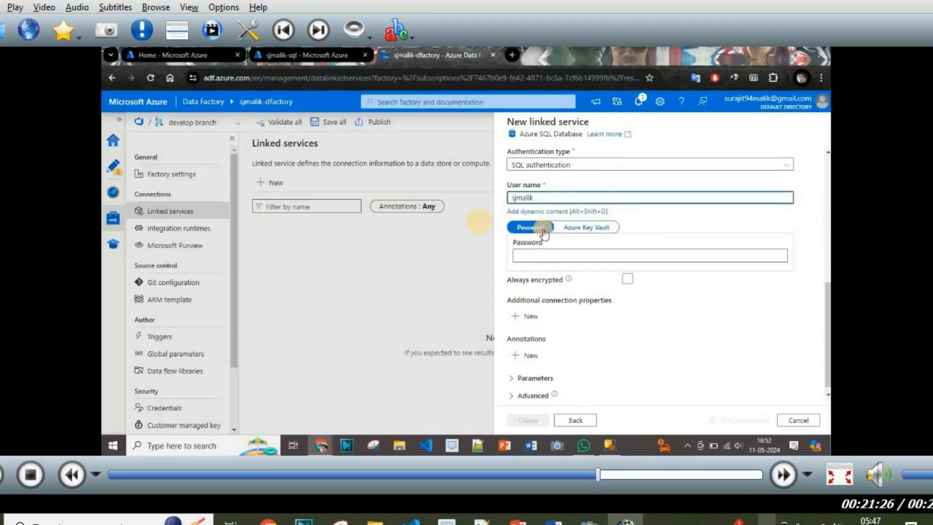
pyautogui.click(541, 254)
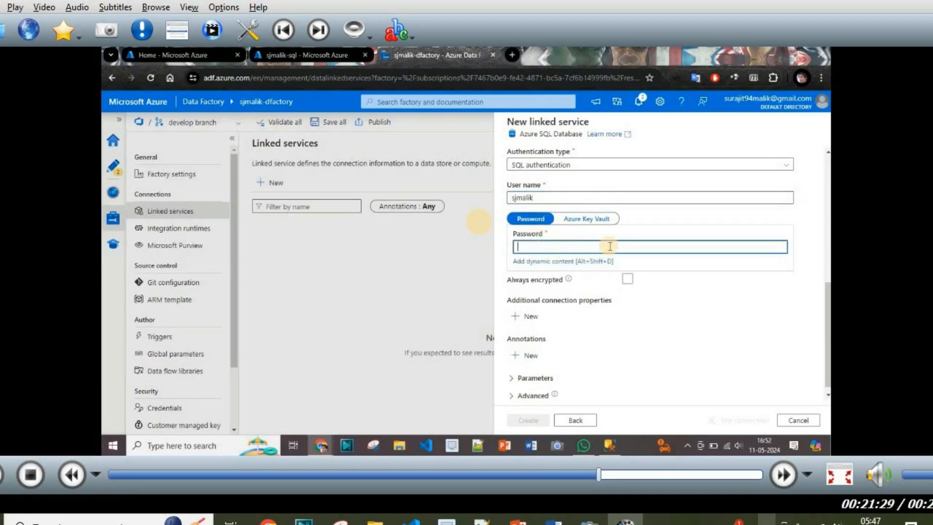
pyautogui.click(507, 266)
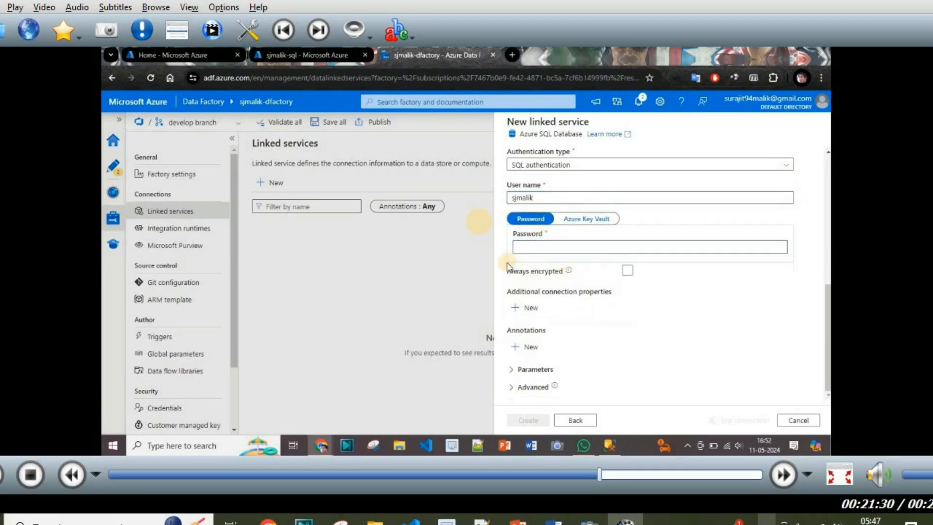
pyautogui.click(587, 220)
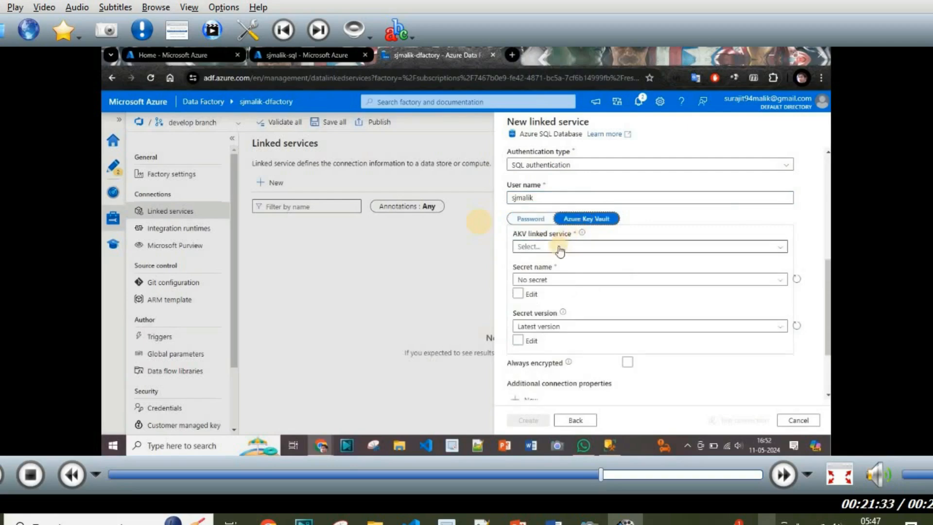
pyautogui.click(558, 247)
# Step: Add a new Key Vault linked service named SjmalikSqlServerPass
pyautogui.click(558, 248)
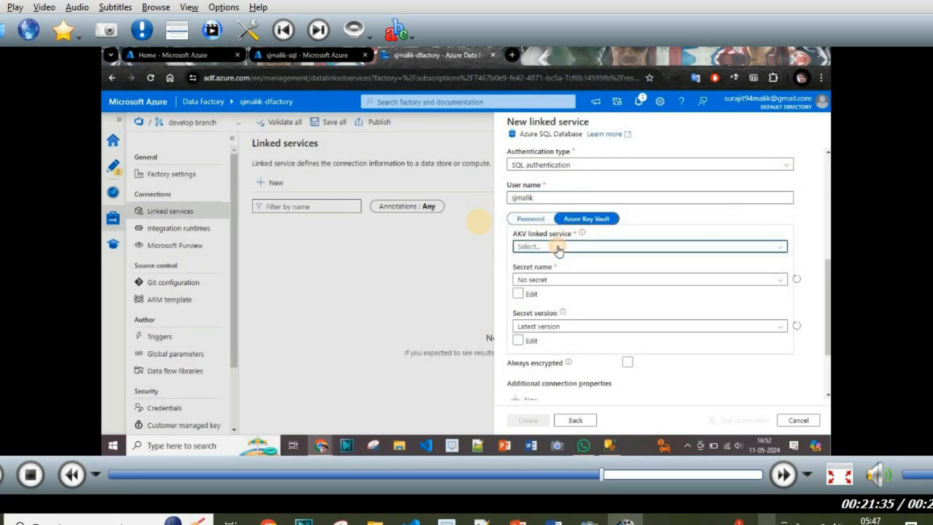
pyautogui.click(558, 248)
pyautogui.click(534, 281)
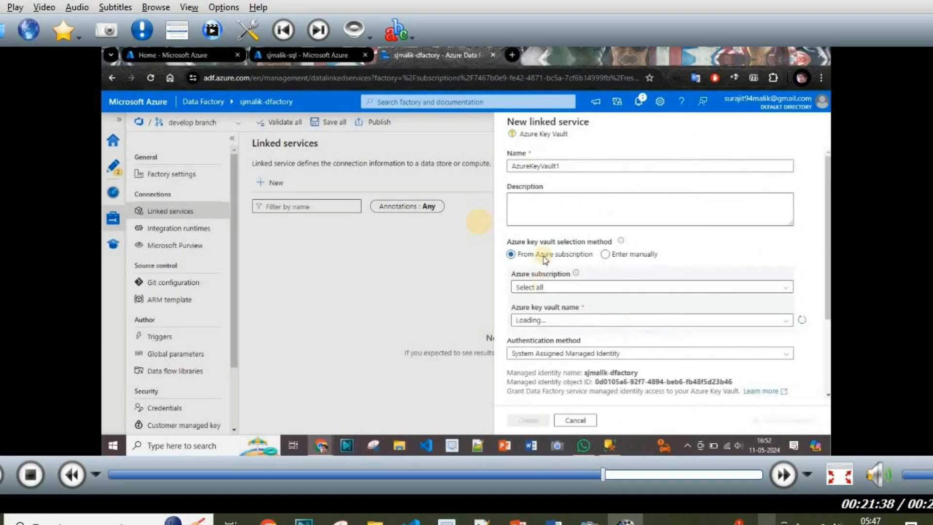
pyautogui.click(566, 165)
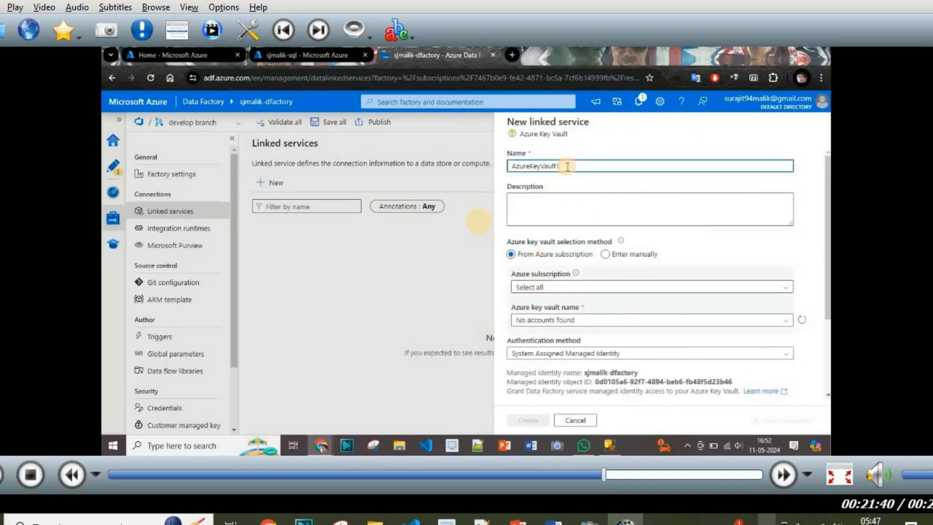
pyautogui.hotkey('ctrl', 'a')
pyautogui.write('sqlServer')
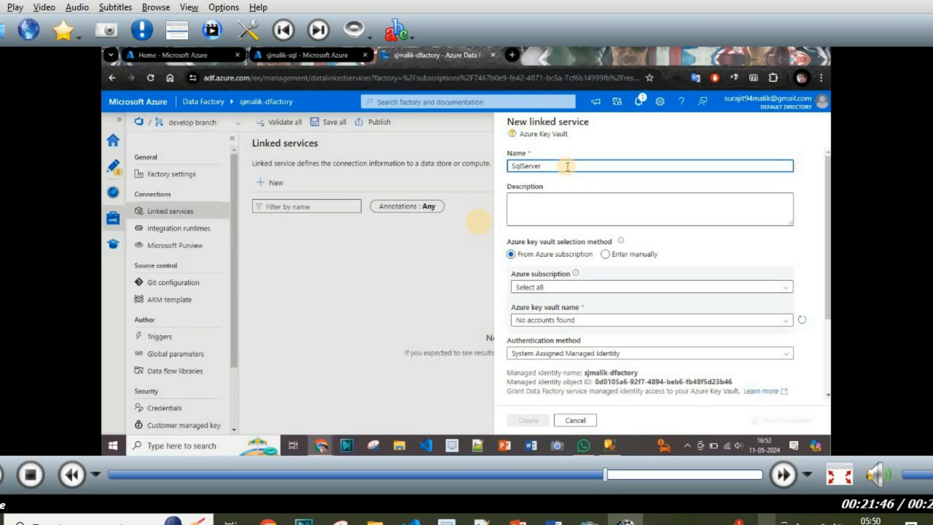
pyautogui.press('Home')
pyautogui.write('Sjmalik')
pyautogui.press('End')
pyautogui.write('Pass')
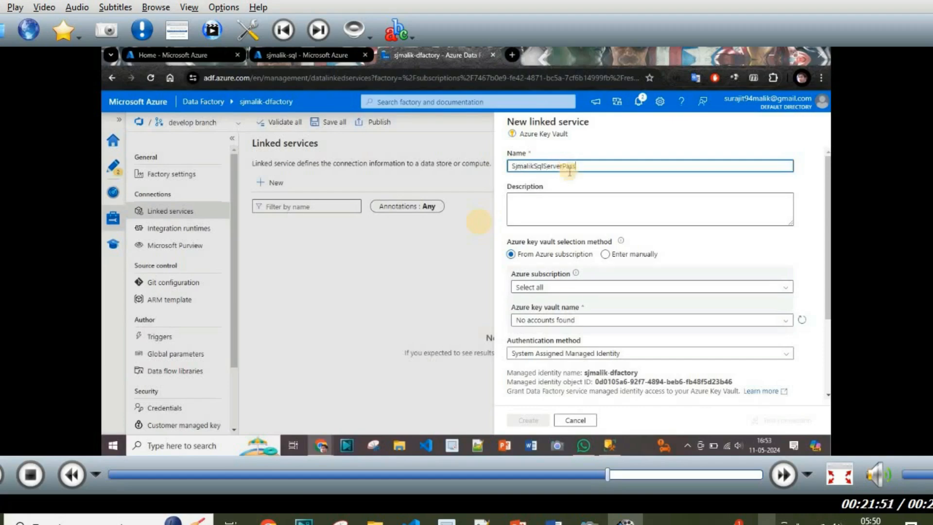
# Step: Choose the Pay-As-You-Go subscription and start creating a new key vault
pyautogui.click(572, 287)
pyautogui.click(564, 319)
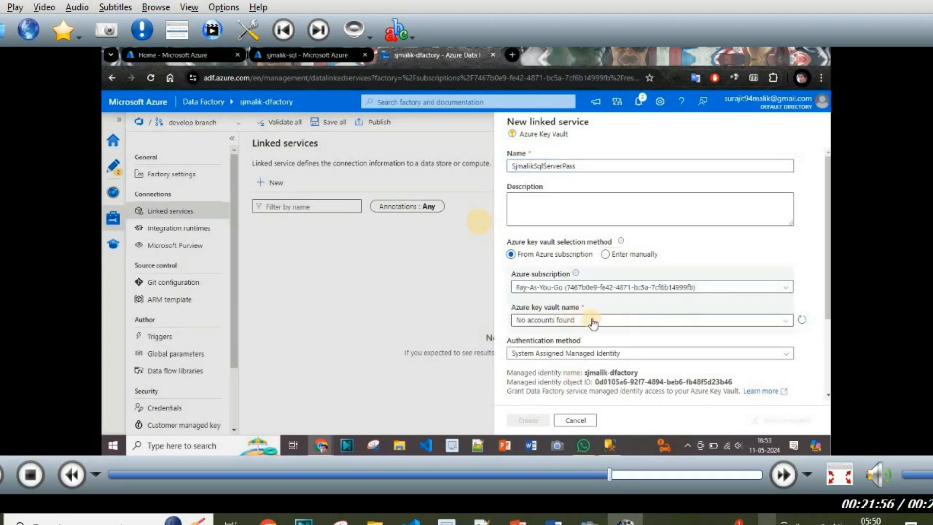
pyautogui.click(592, 321)
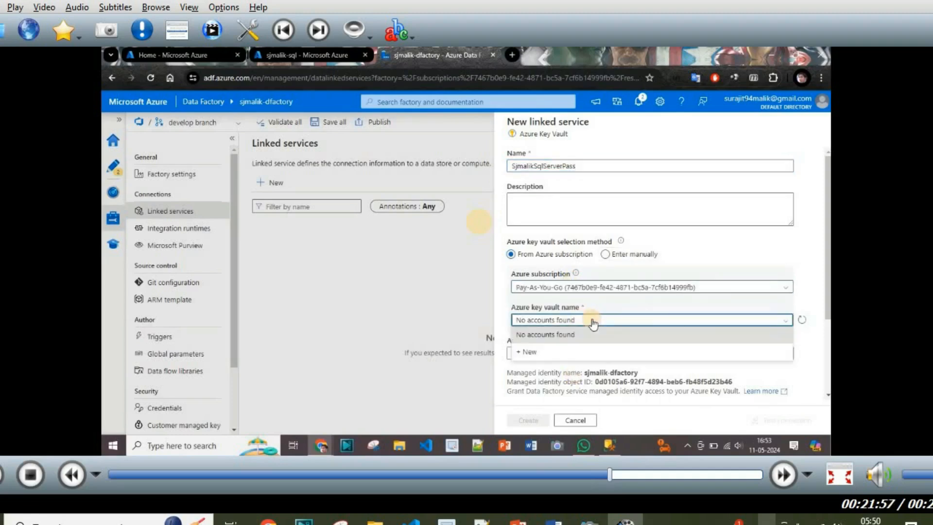
pyautogui.click(554, 351)
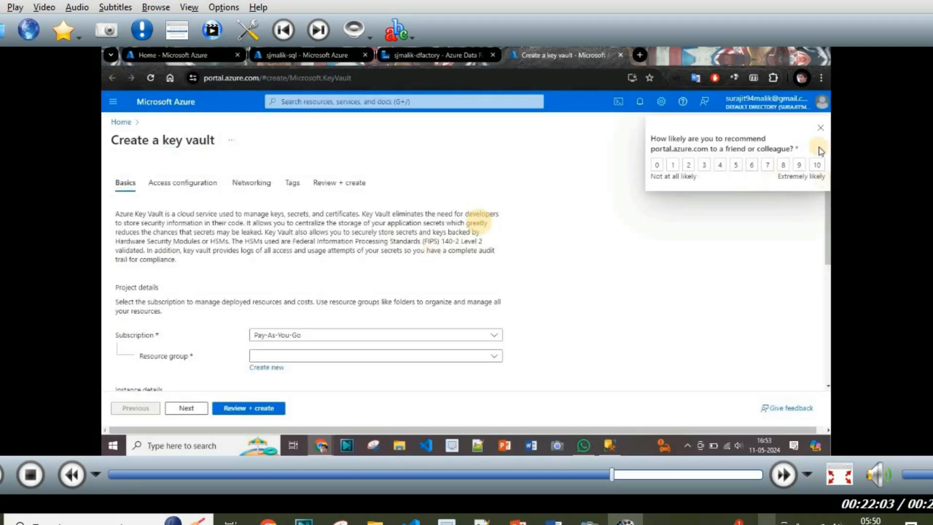
# Step: Dismiss the survey and assign the new key vault to the existing resource group
pyautogui.click(820, 130)
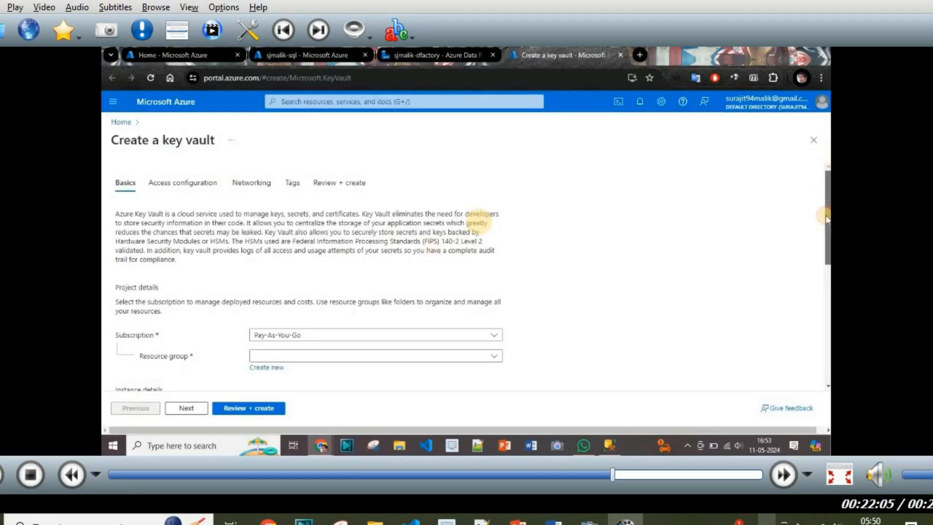
pyautogui.scroll(-3, 827, 238)
pyautogui.click(471, 242)
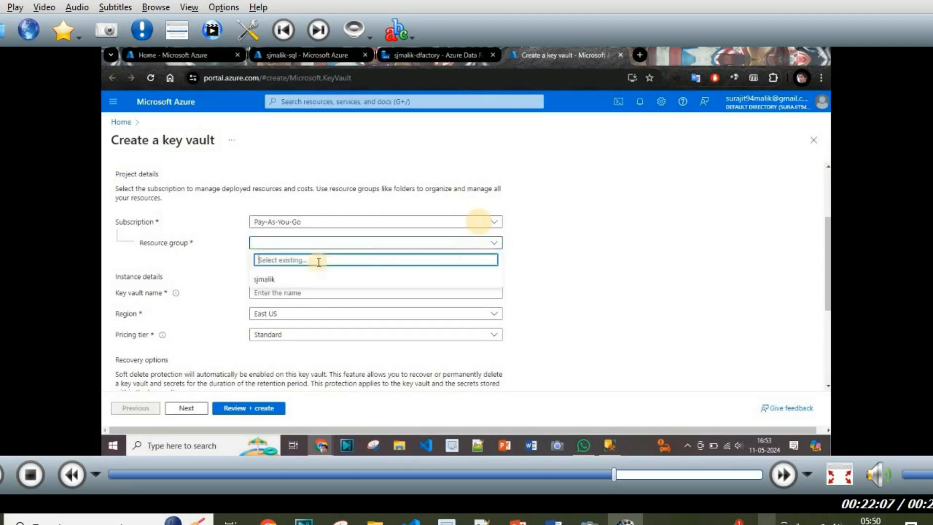
pyautogui.click(279, 279)
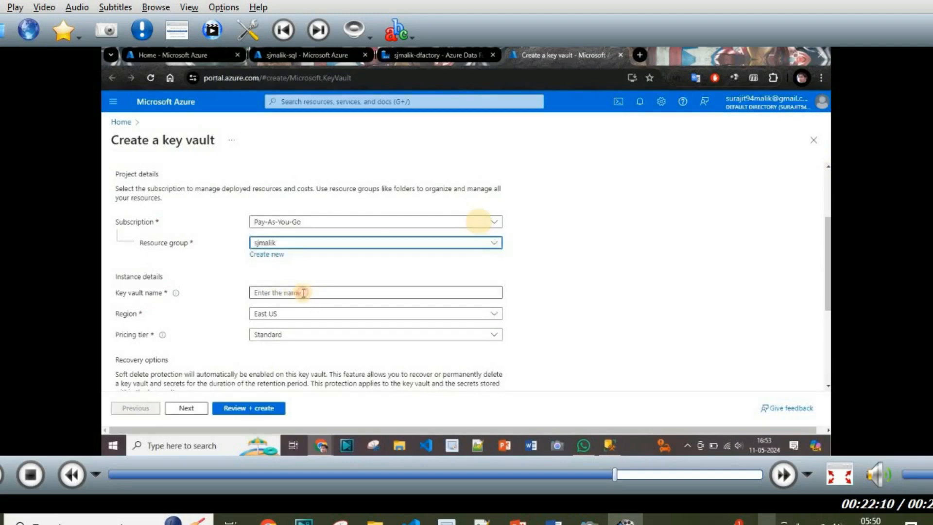
pyautogui.click(303, 293)
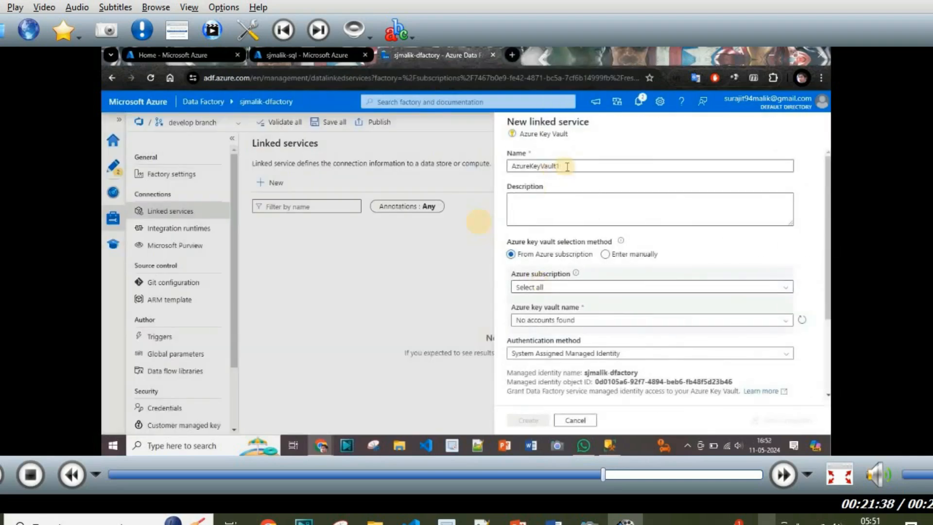
# Step: Rename the Key Vault linked service to SjmalikSqlServerPass
pyautogui.click(567, 167)
pyautogui.doubleClick(567, 167)
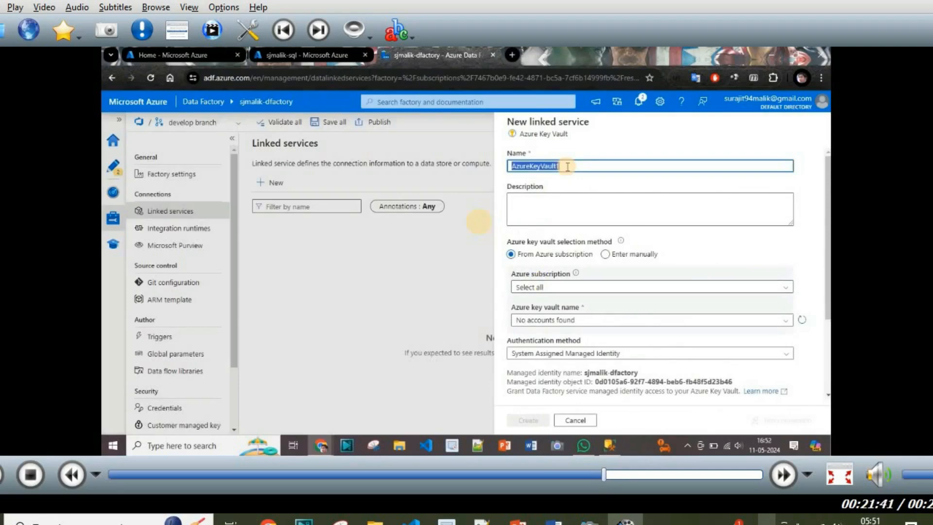
pyautogui.write('SqlServer')
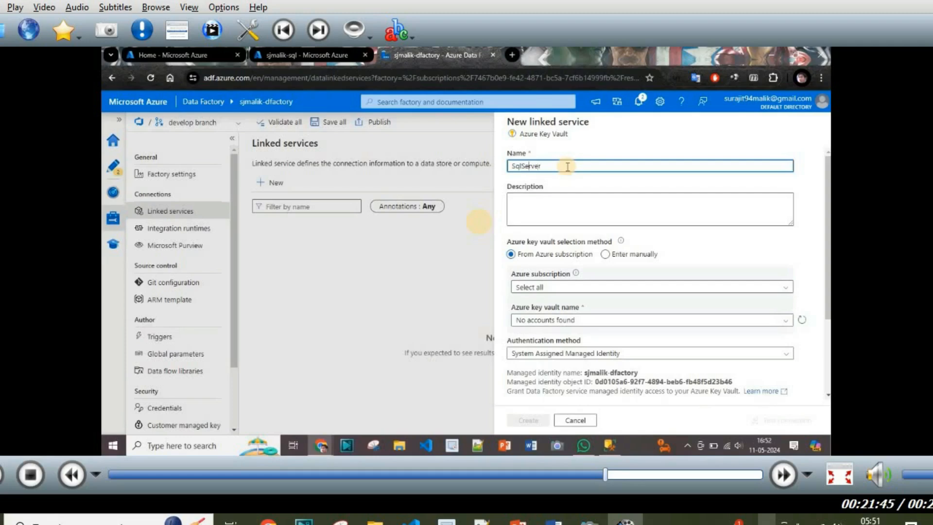
pyautogui.press('Home')
pyautogui.write('SjmalikSqlServer')
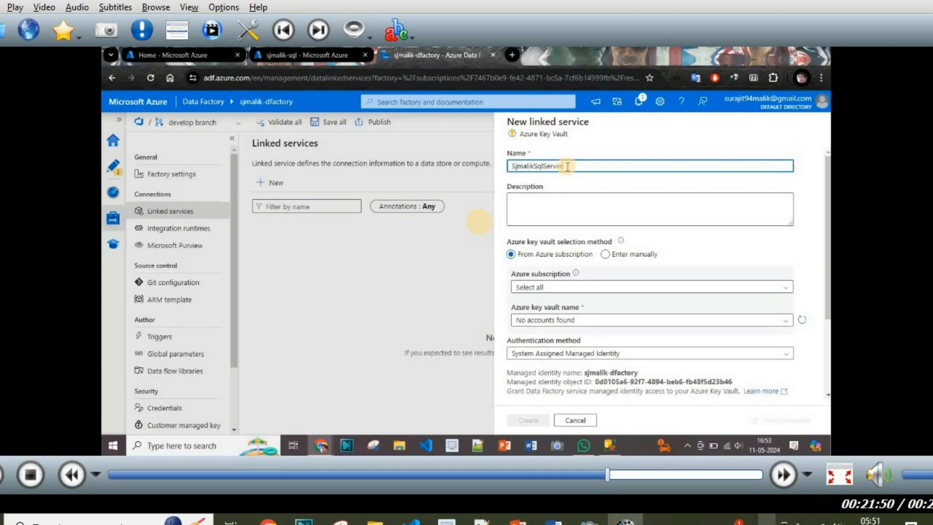
pyautogui.write('Pass')
pyautogui.click(569, 279)
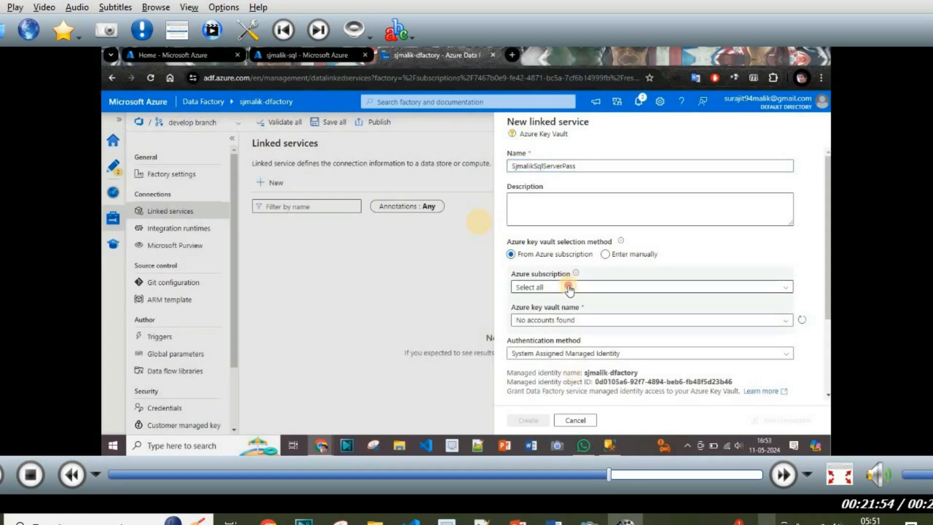
# Step: Select the Pay-As-You-Go subscription and launch creation of a new key vault
pyautogui.click(568, 288)
pyautogui.click(559, 317)
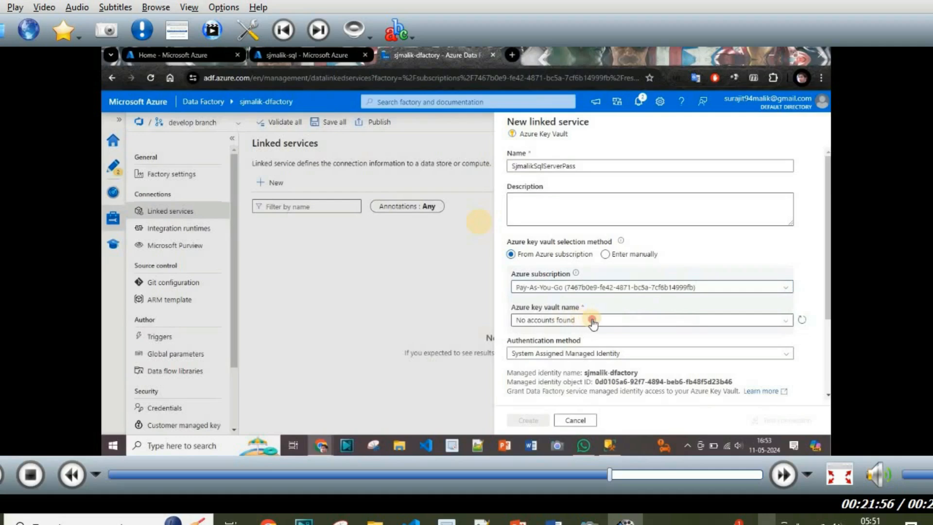
pyautogui.click(593, 321)
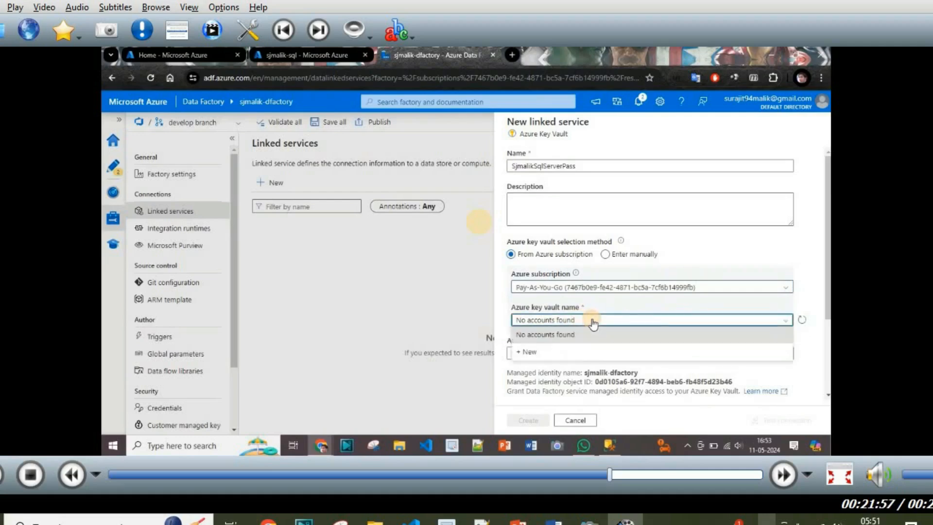
pyautogui.click(552, 351)
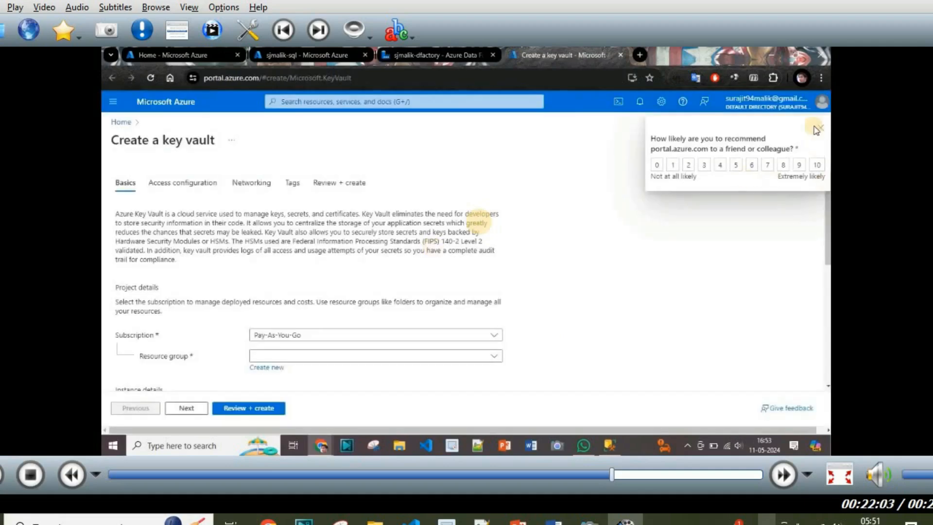
# Step: Place the key vault in the existing resource group and name it sjmalik-sql-server-pass
pyautogui.click(820, 130)
pyautogui.scroll(-3, 495, 165)
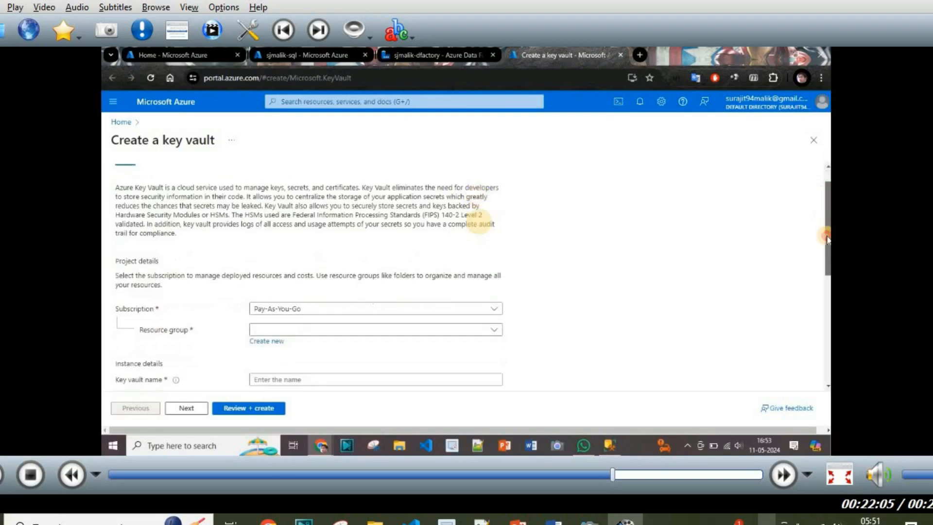
pyautogui.click(369, 243)
pyautogui.click(281, 277)
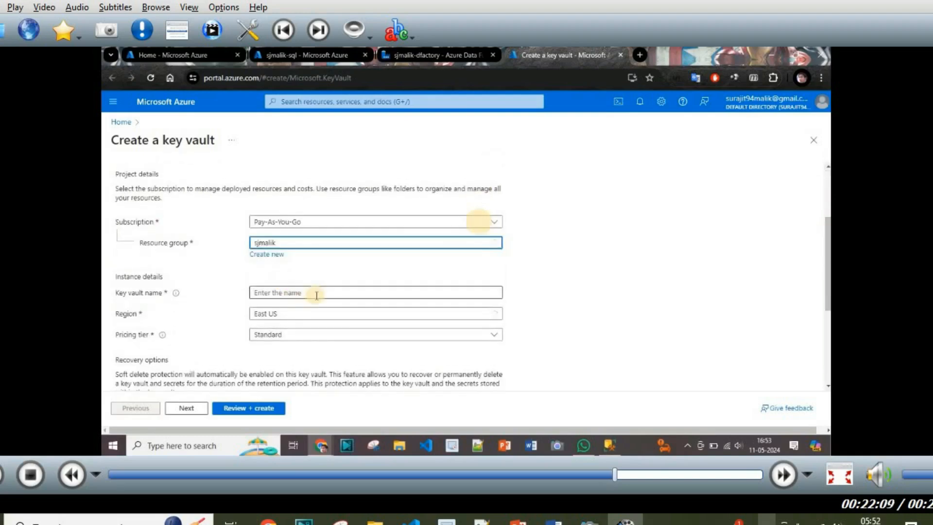
pyautogui.click(303, 293)
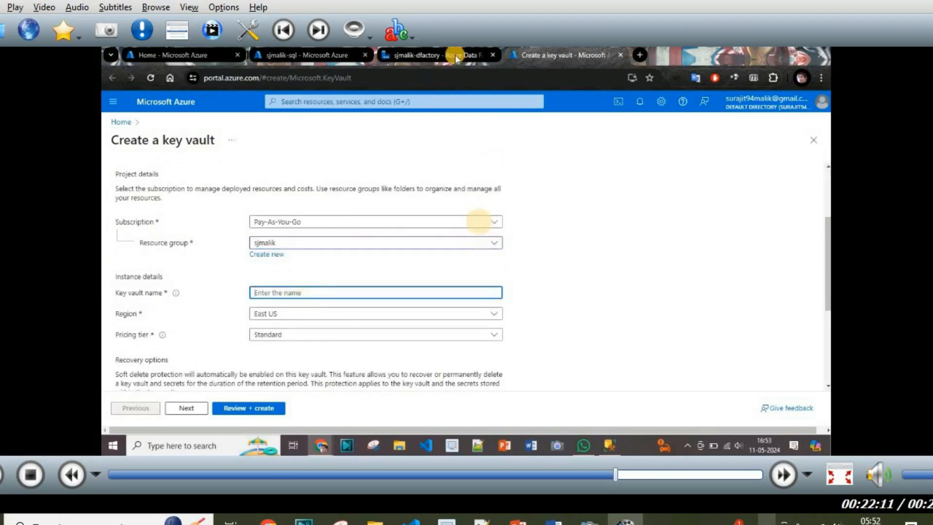
pyautogui.write('sj')
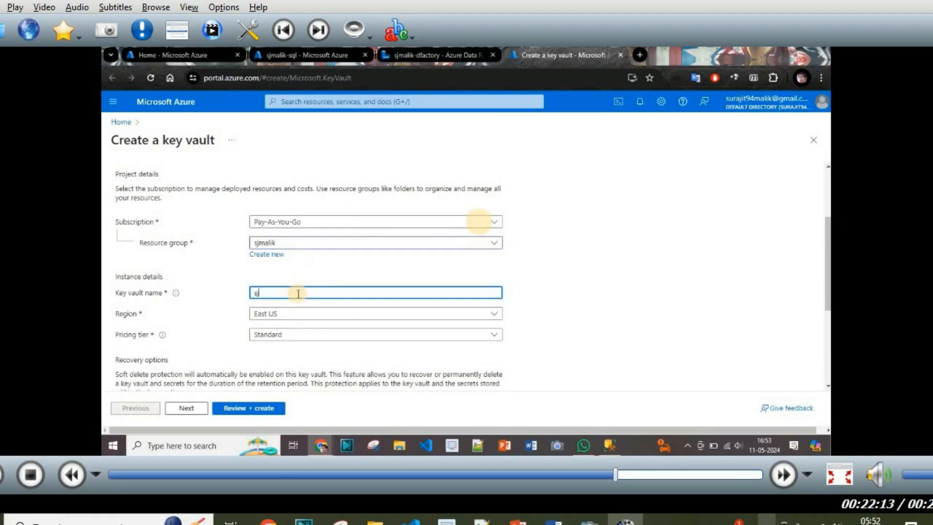
pyautogui.write('malik-sql-server-pass')
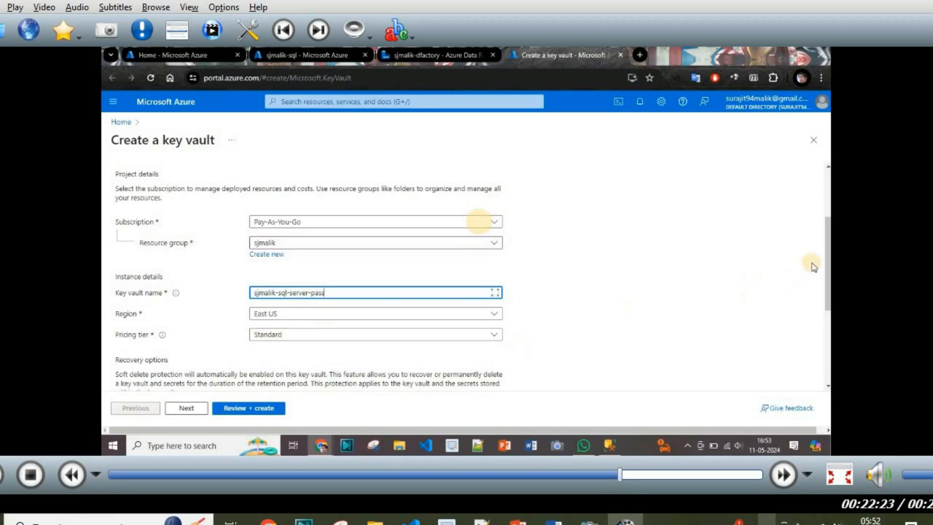
# Step: Validate the East US Standard-tier vault with Review + create and start deployment
pyautogui.moveTo(828, 267); pyautogui.dragTo(827, 336)
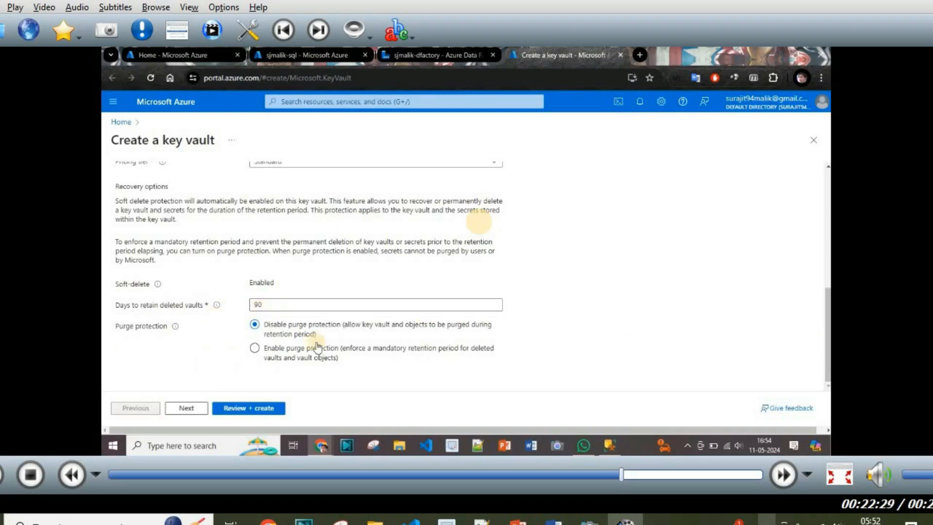
pyautogui.click(258, 407)
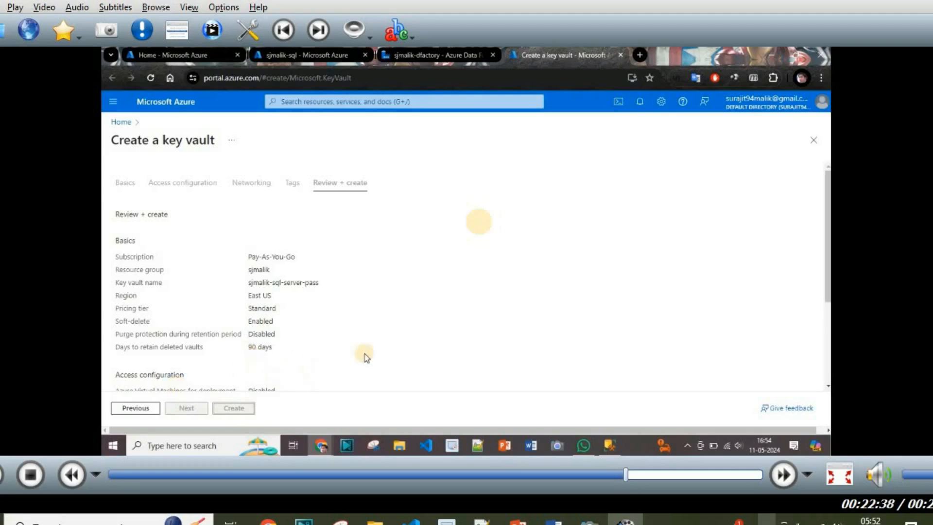
pyautogui.moveTo(827, 185); pyautogui.dragTo(822, 203)
pyautogui.scroll(1, 822, 203)
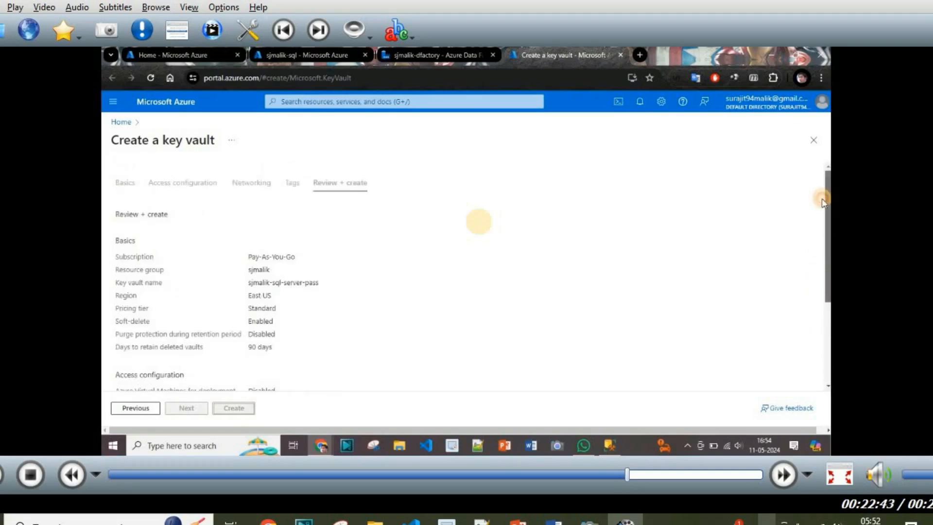
pyautogui.scroll(-3, 797, 335)
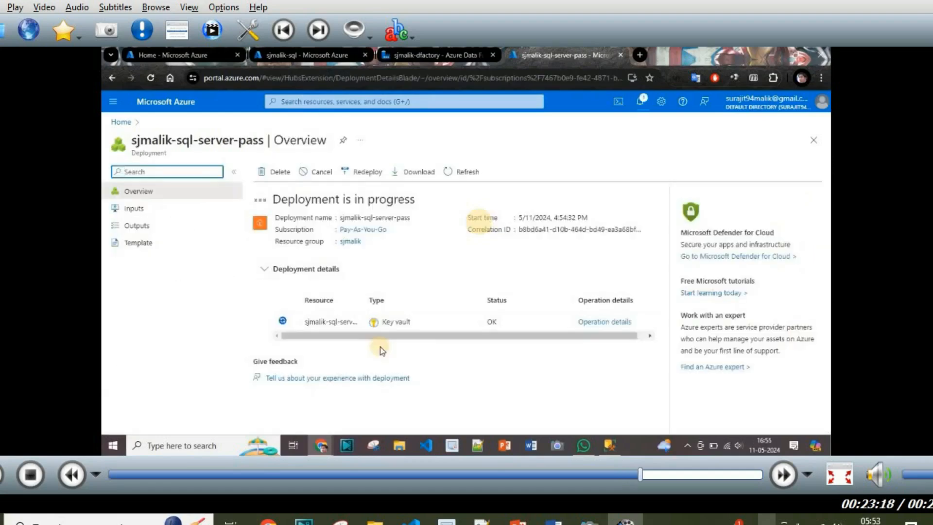
# Step: Go to the newly deployed sjmalik-sql-server-pass key vault resource
pyautogui.click(321, 317)
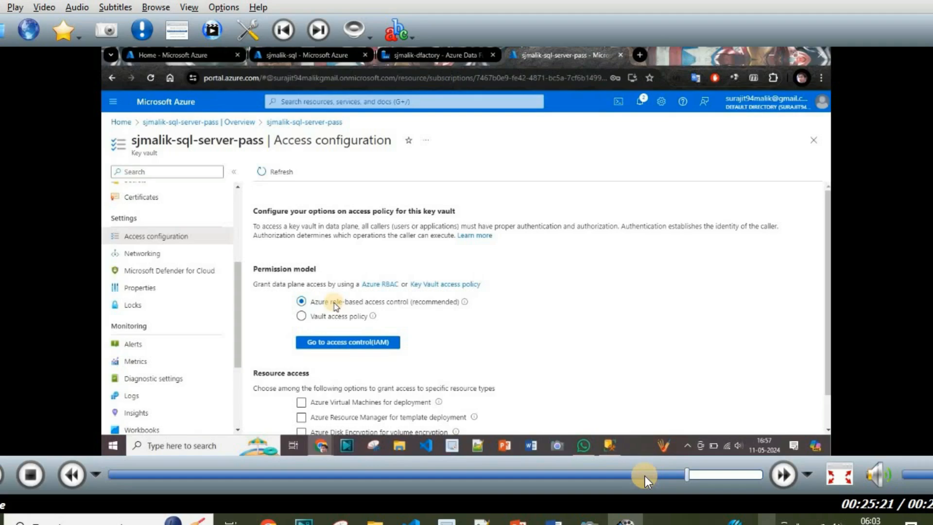
# Step: Save the SjmalikSqlServerPass Key Vault linked service and select it for the SQL password
pyautogui.click(743, 474)
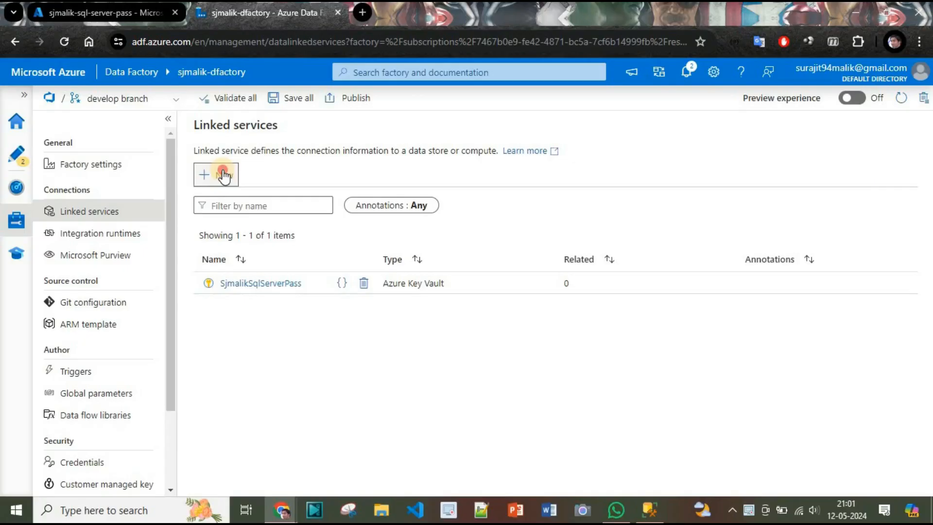
# Step: Start a new linked service using the Azure Key Vault connector
pyautogui.click(220, 175)
pyautogui.click(556, 155)
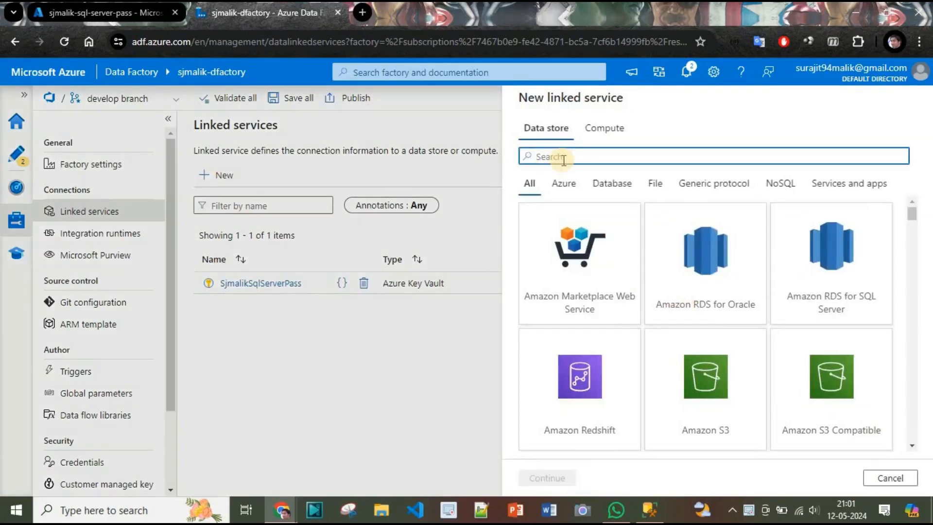
pyautogui.write('azure')
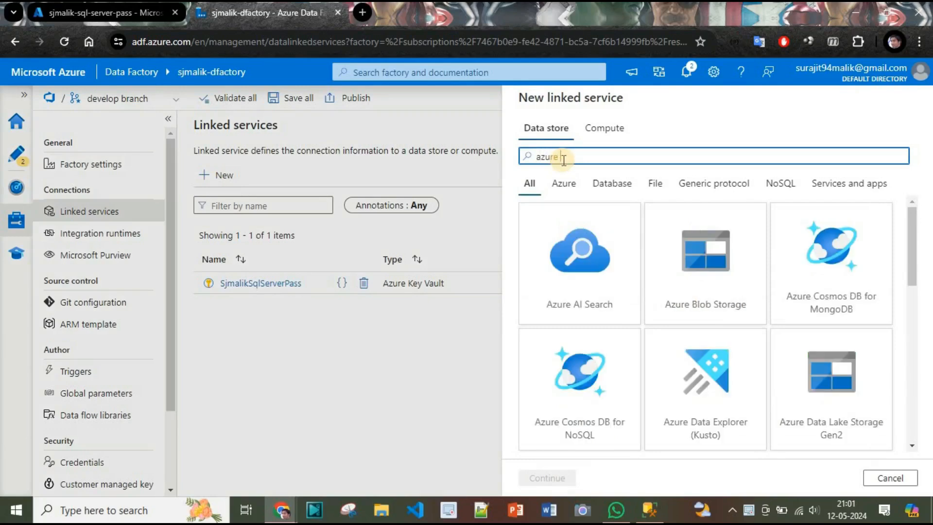
pyautogui.write(' ke')
pyautogui.click(593, 316)
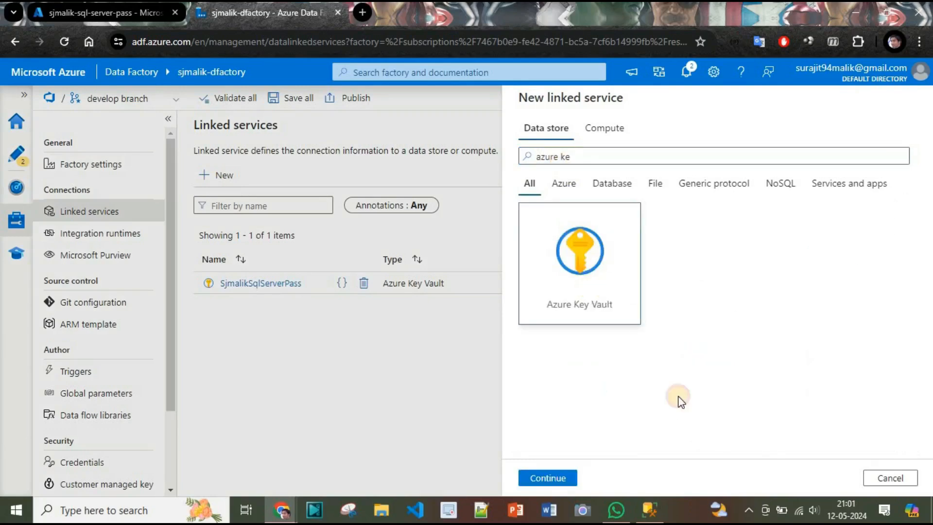
pyautogui.click(563, 477)
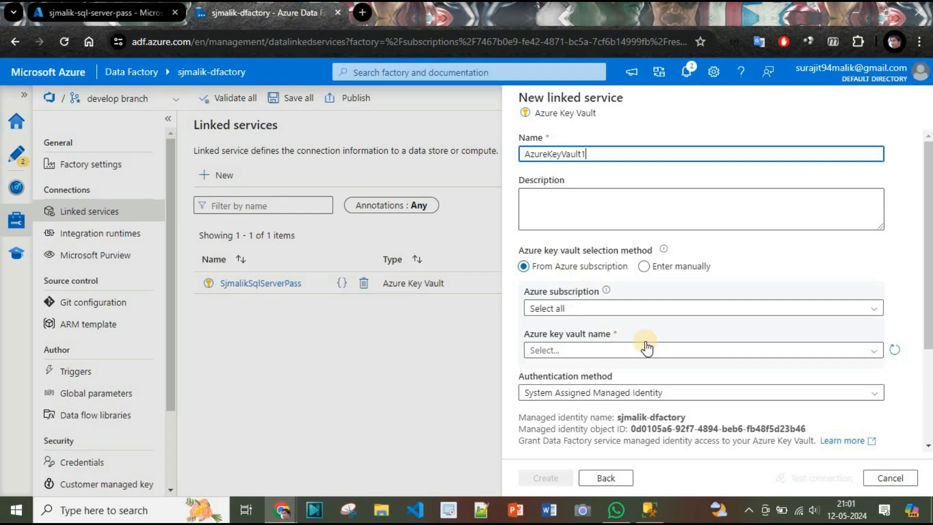
# Step: Name the Key Vault linked service Azure_KV, review test-connection options, and create it
pyautogui.tripleClick(602, 156)
pyautogui.write('Azure_')
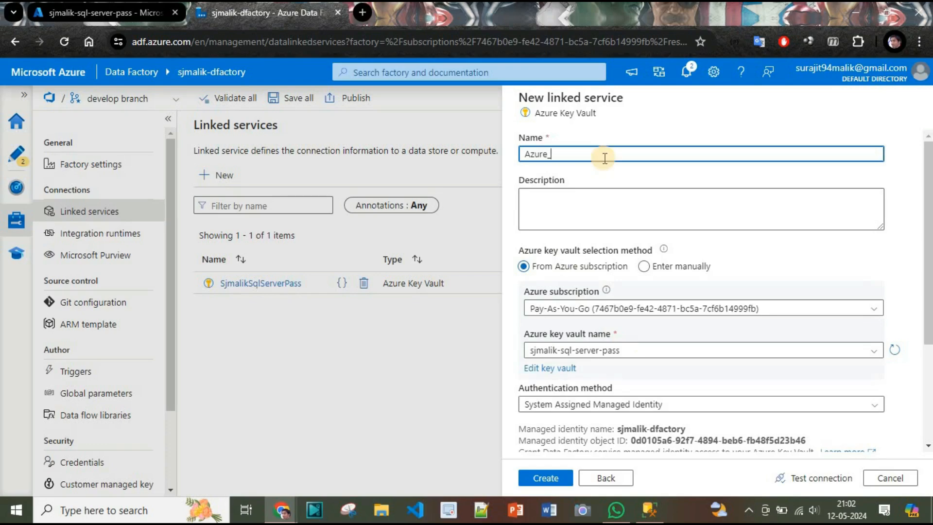
pyautogui.write('KV')
pyautogui.scroll(-3, 690, 355)
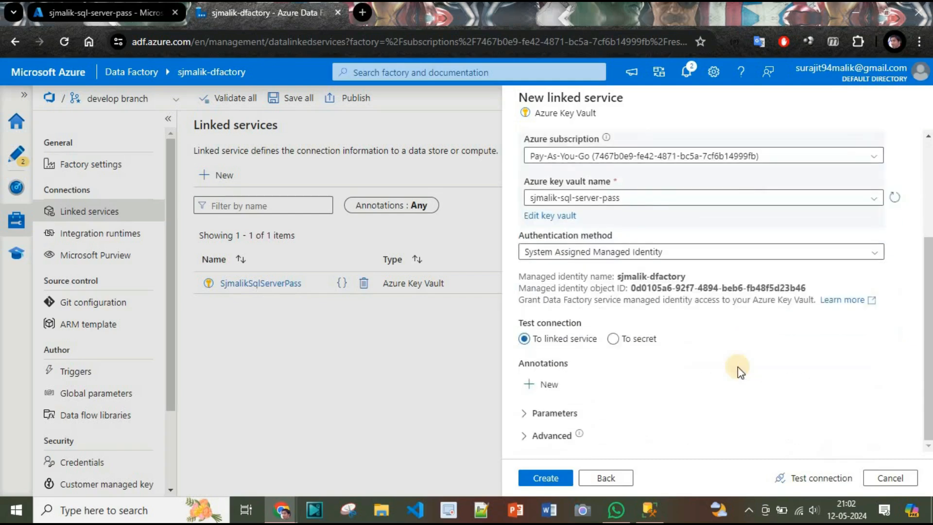
pyautogui.click(613, 339)
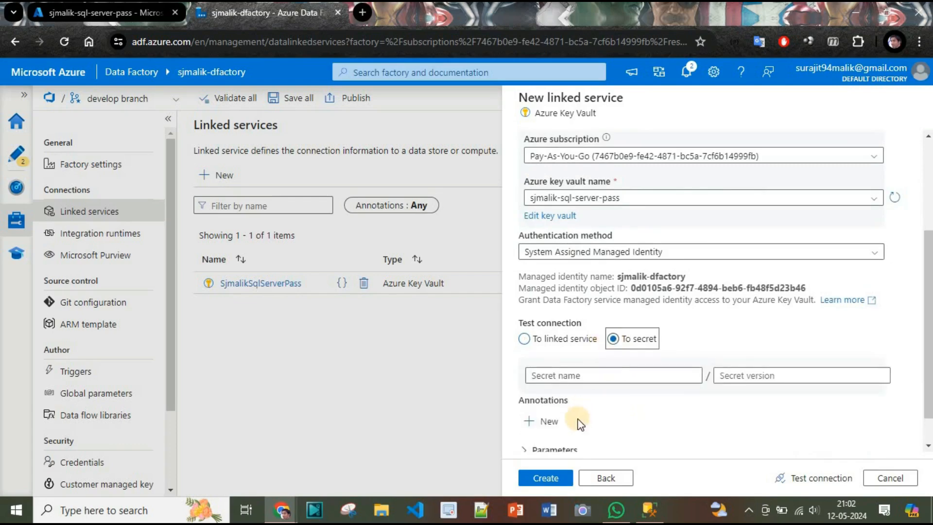
pyautogui.click(524, 339)
pyautogui.scroll(3, 612, 340)
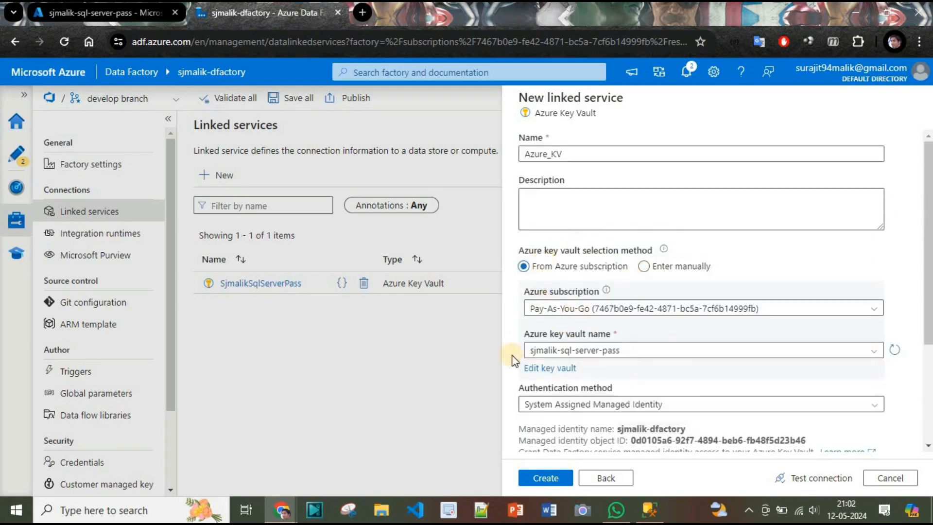
pyautogui.scroll(-3, 589, 407)
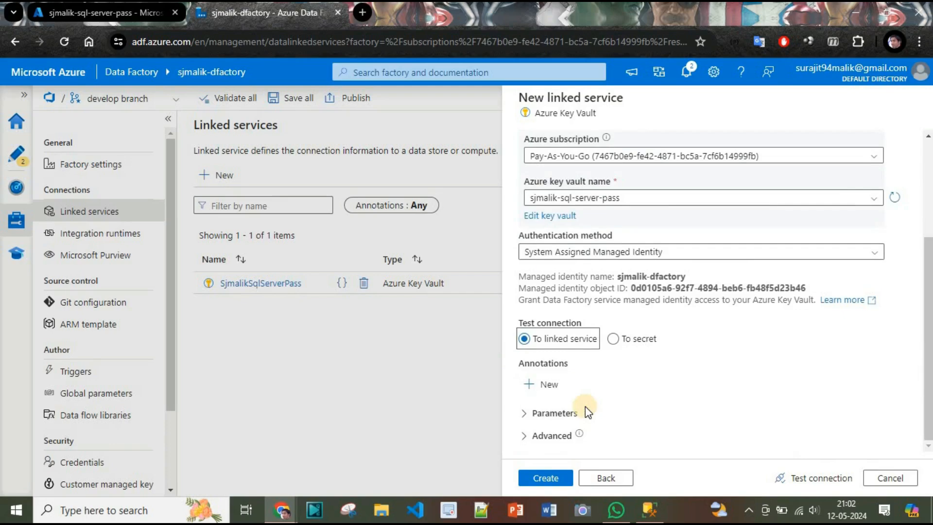
pyautogui.scroll(3, 585, 406)
pyautogui.scroll(-3, 587, 407)
pyautogui.click(538, 481)
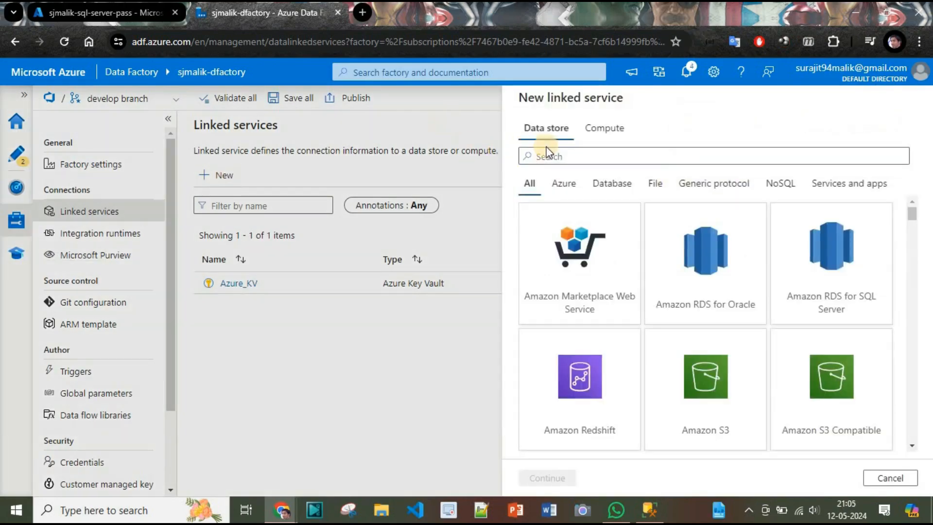
# Step: Pick the Azure SQL Database connector and name the linked service Azure_SQL_Sjmalik
pyautogui.click(548, 151)
pyautogui.write('sql')
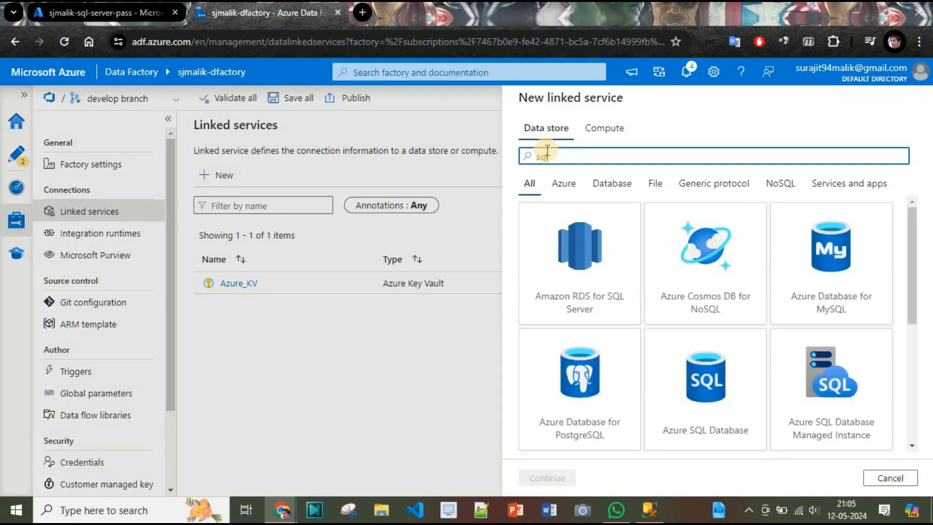
pyautogui.click(696, 423)
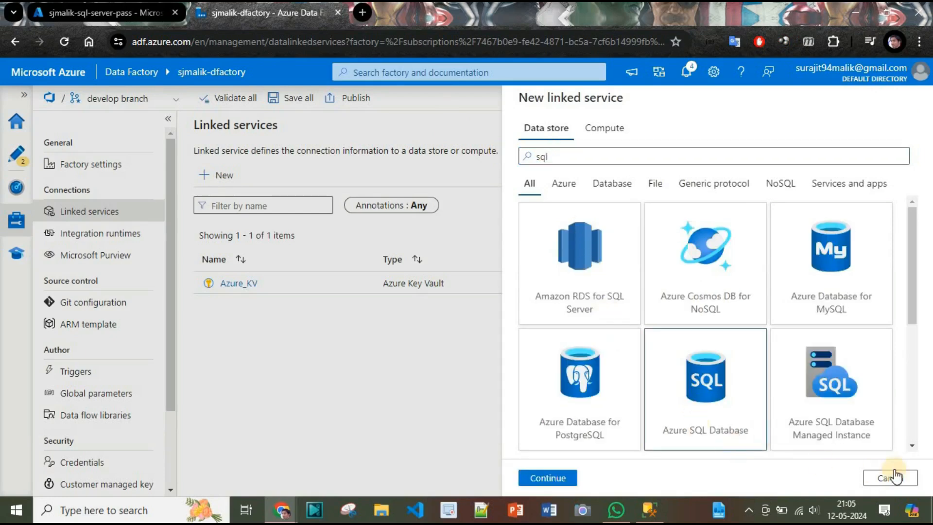
pyautogui.click(547, 479)
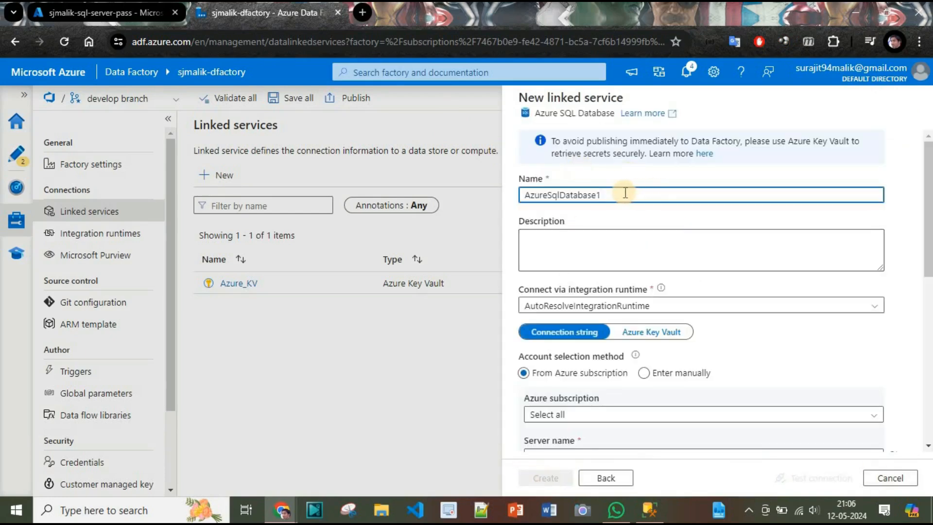
pyautogui.doubleClick(619, 199)
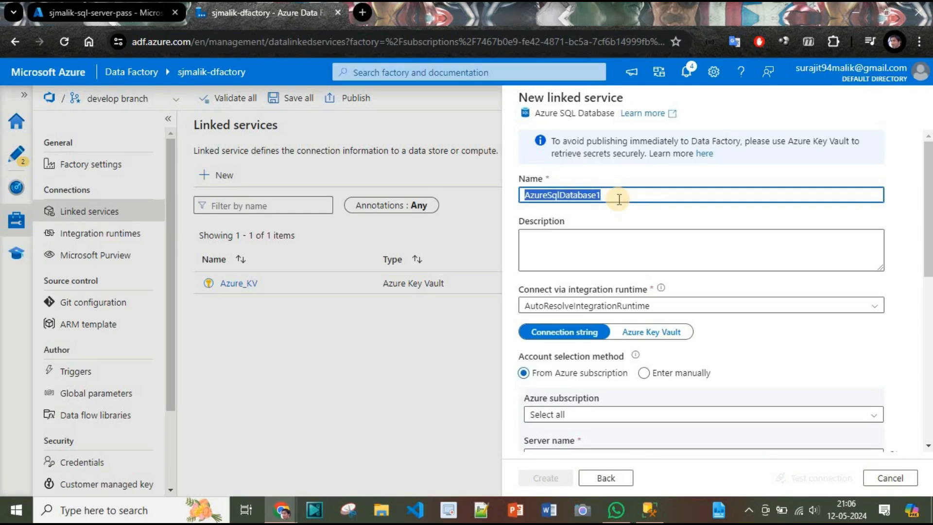
pyautogui.write('SjMa')
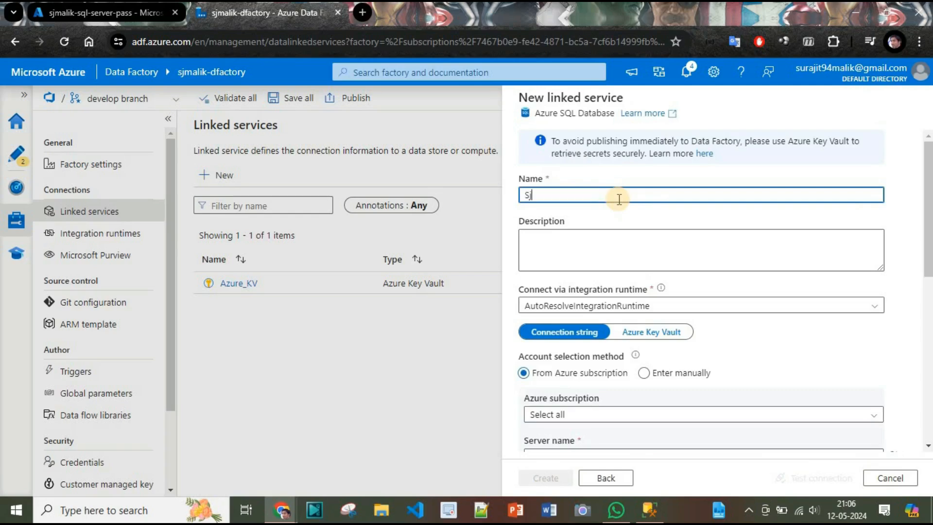
pyautogui.press('BackSpace')
pyautogui.press('BackSpace')
pyautogui.press('BackSpace')
pyautogui.press('BackSpace')
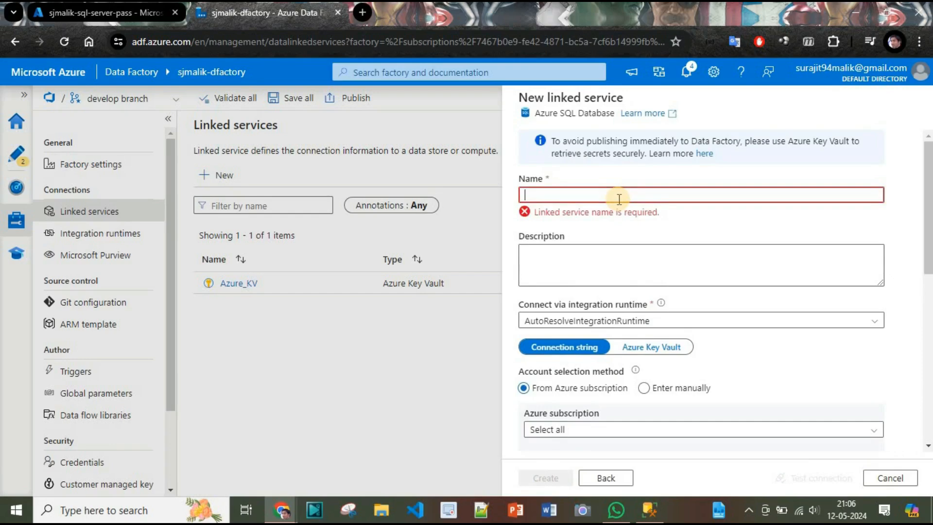
pyautogui.write('Az')
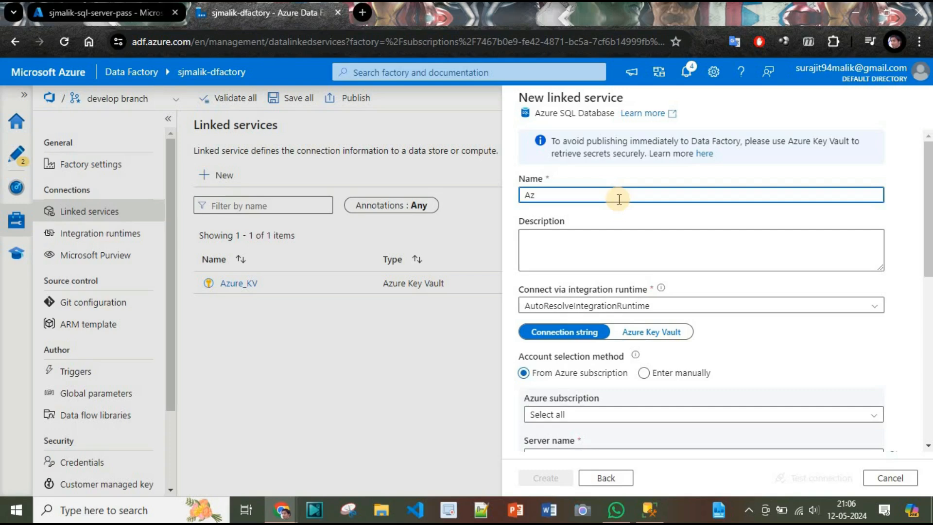
pyautogui.write('ure_SQL_Sjmalik')
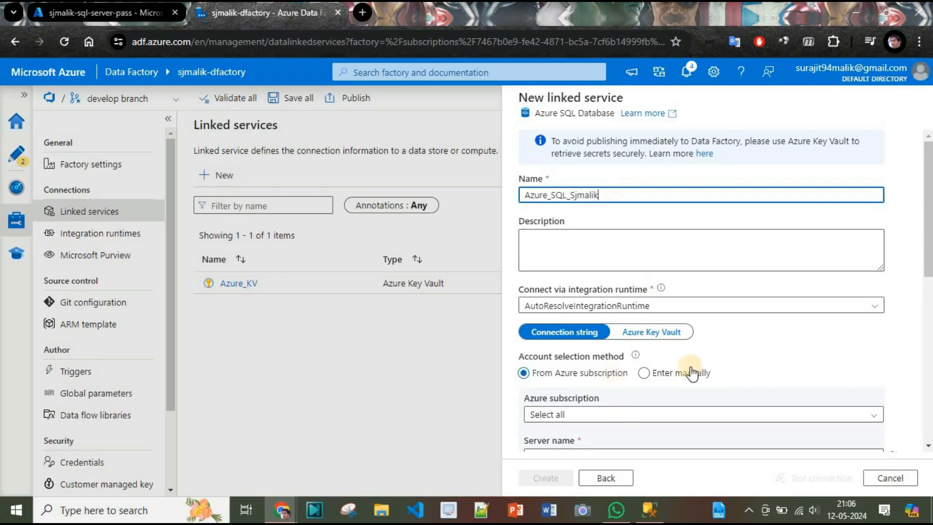
pyautogui.scroll(-3, 771, 334)
# Step: Select Pay-As-You-Go, server sjmalik-sql, database sjmalik-demo, and SQL authentication
pyautogui.click(597, 301)
pyautogui.click(577, 342)
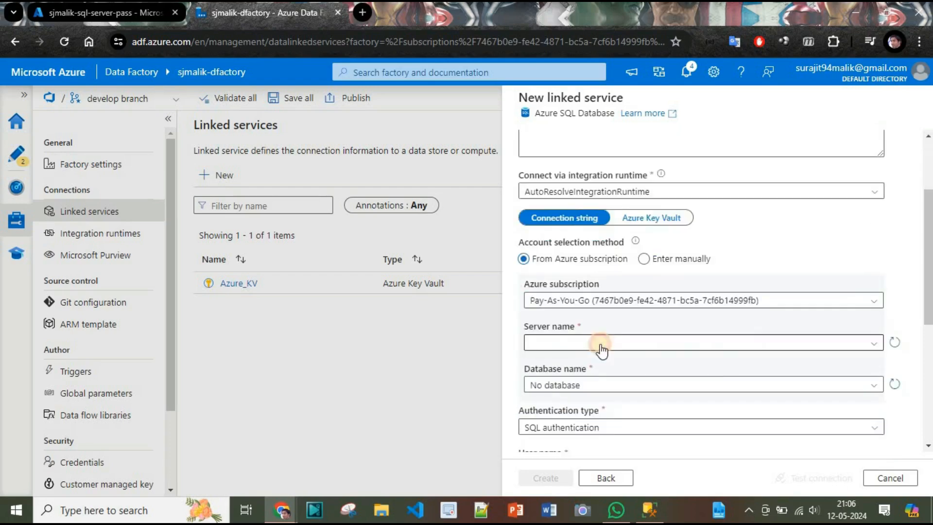
pyautogui.click(608, 342)
pyautogui.click(568, 363)
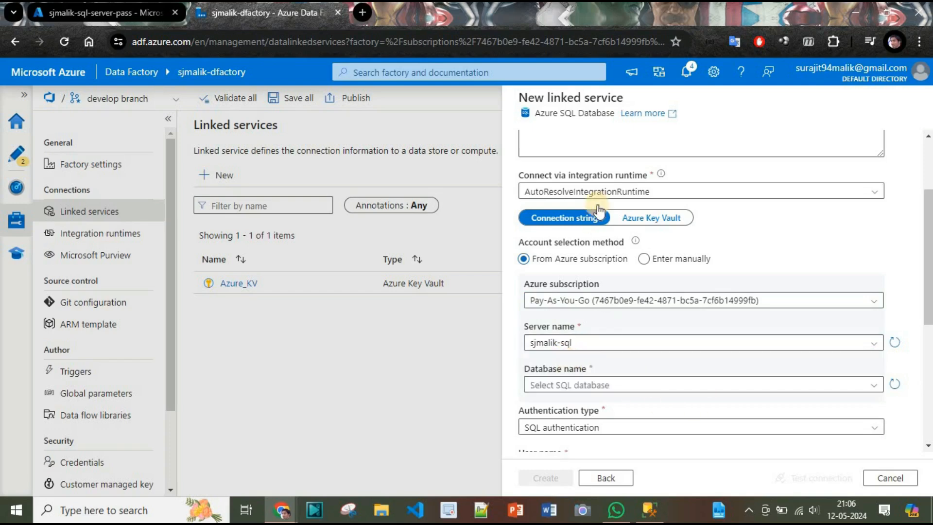
pyautogui.scroll(-3, 751, 358)
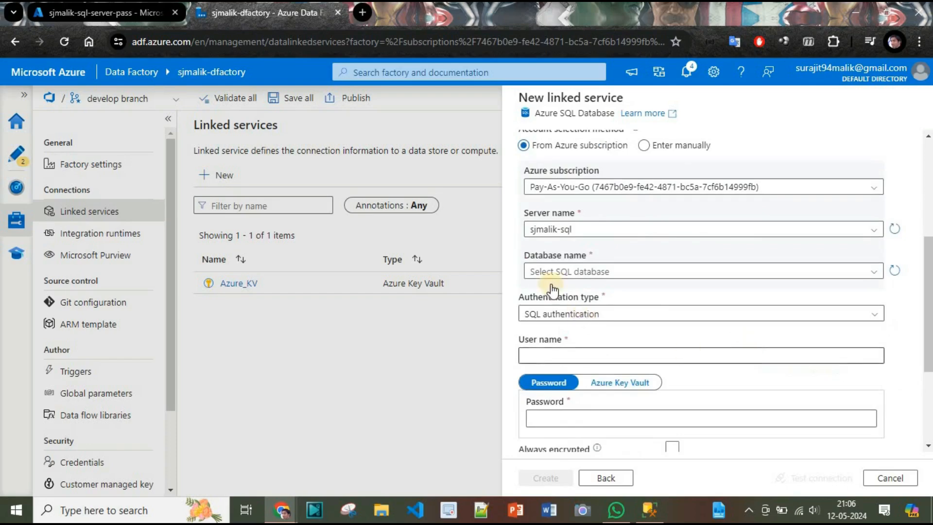
pyautogui.click(589, 271)
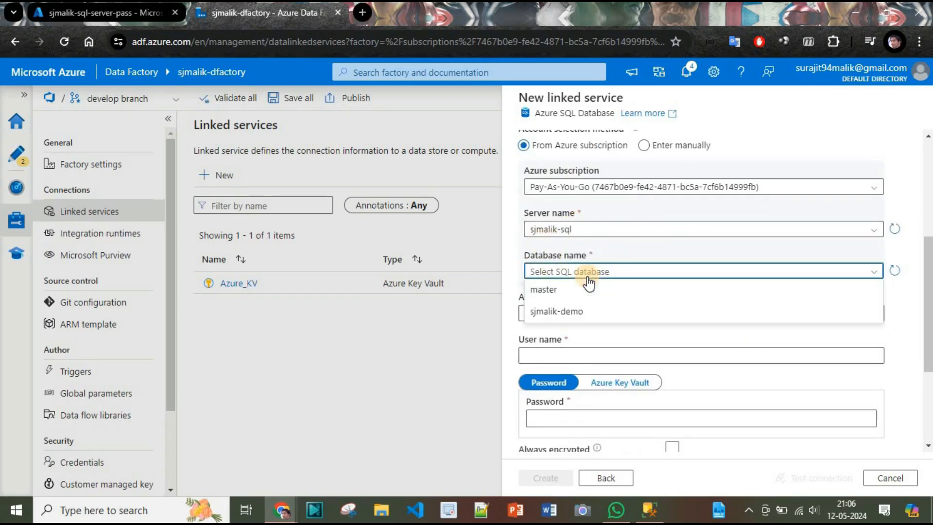
pyautogui.click(578, 311)
pyautogui.click(688, 316)
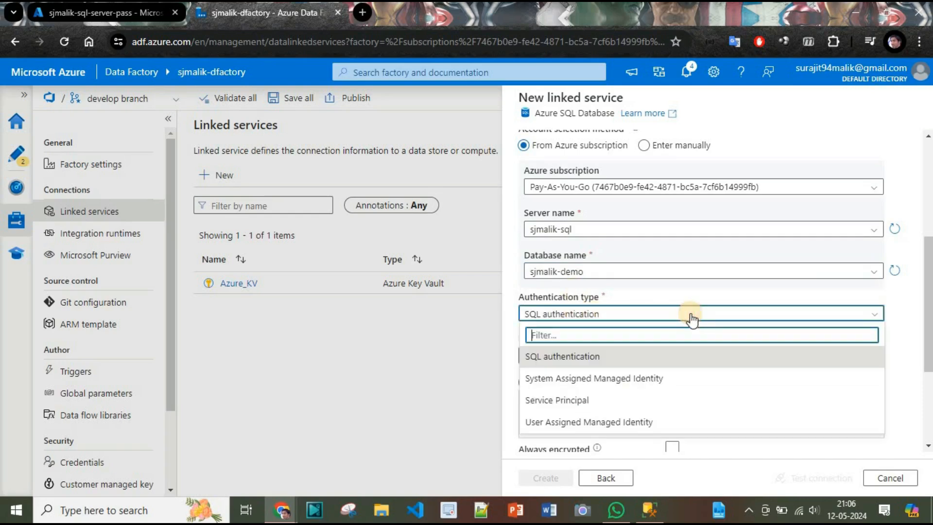
pyautogui.click(691, 317)
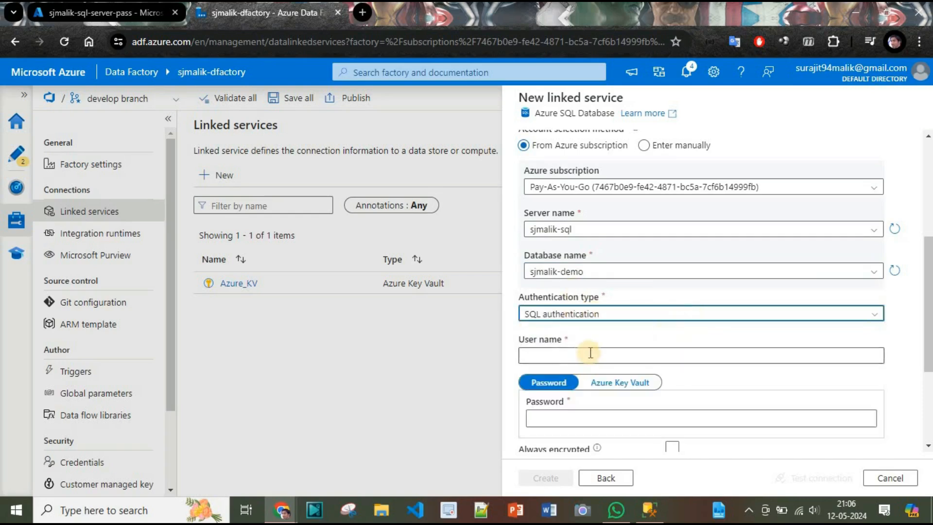
# Step: Enter the SQL user name and source the password from Key Vault service Azure_KV
pyautogui.click(627, 383)
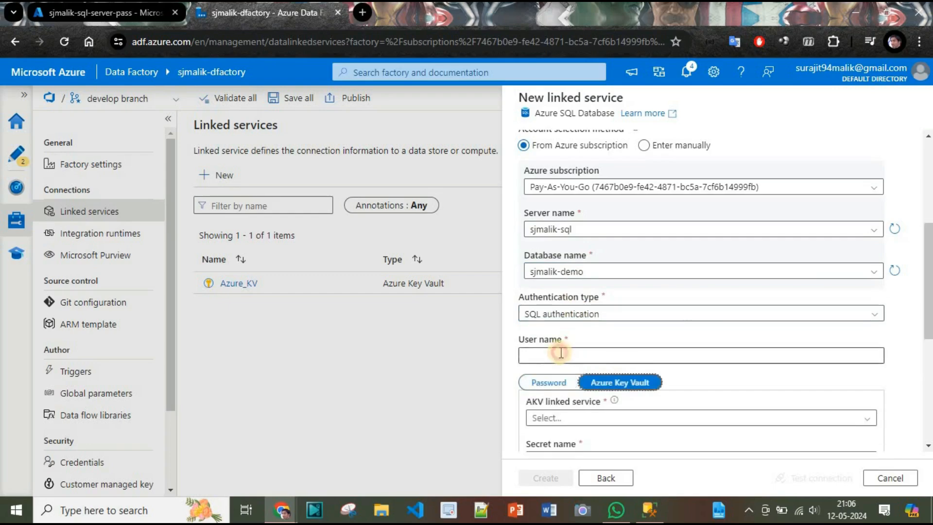
pyautogui.click(561, 353)
pyautogui.write('sjmalik')
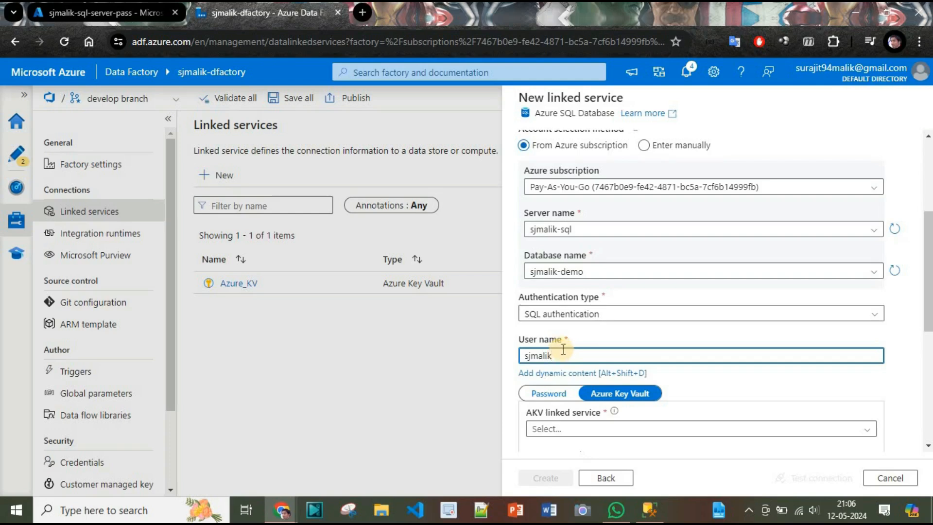
pyautogui.scroll(-5, 651, 253)
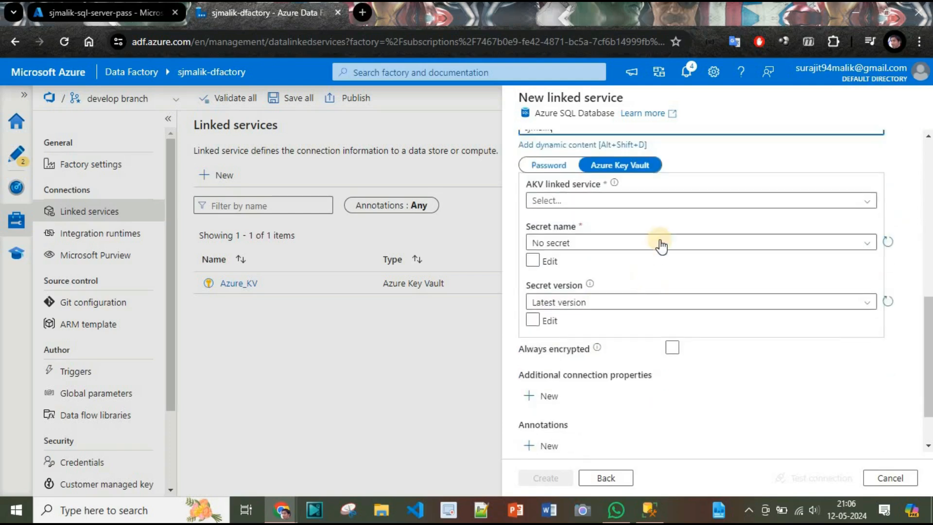
pyautogui.click(572, 200)
pyautogui.click(561, 254)
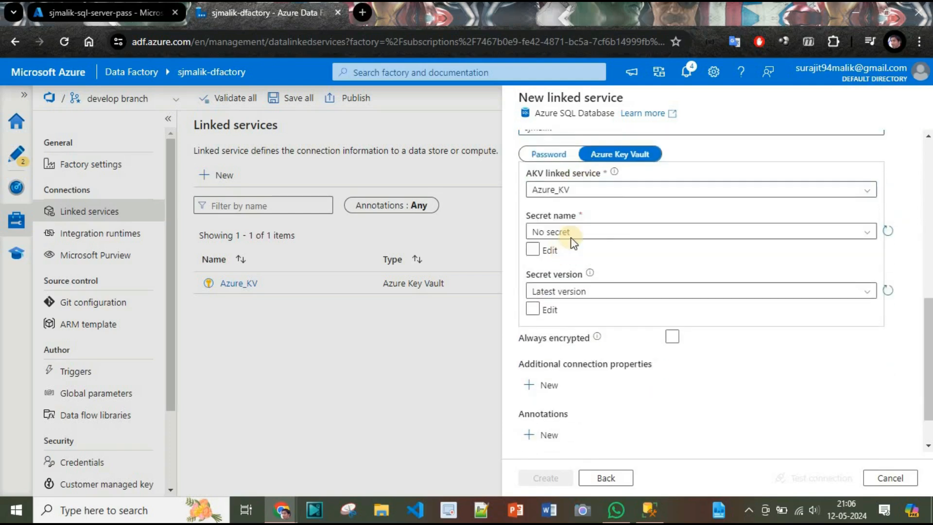
pyautogui.click(612, 232)
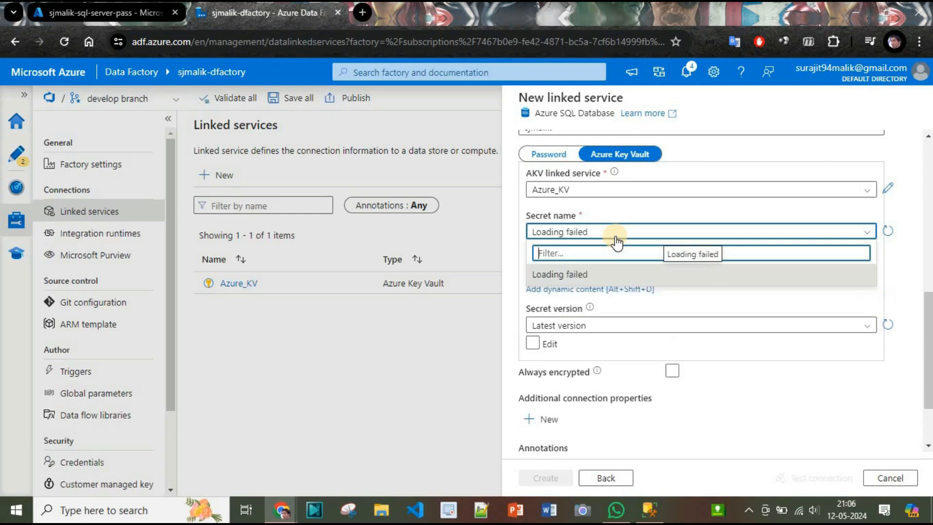
pyautogui.click(887, 232)
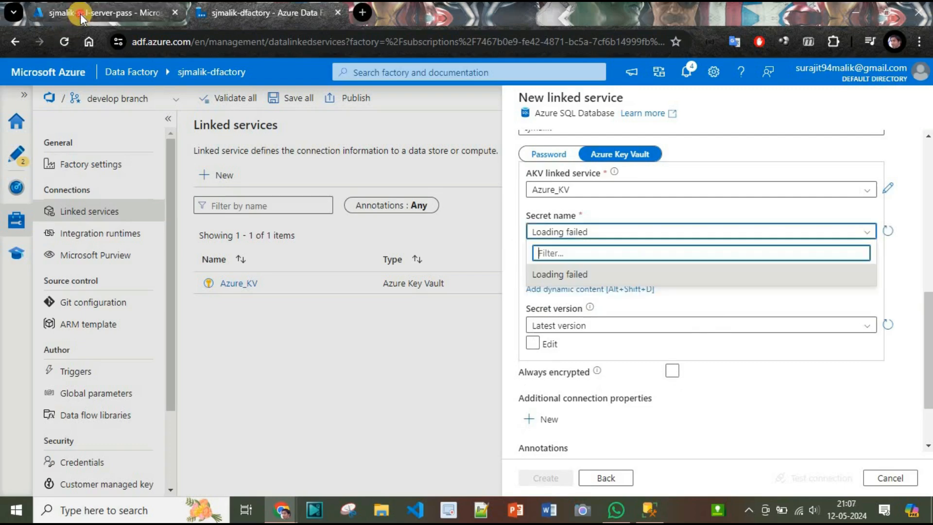
pyautogui.click(80, 14)
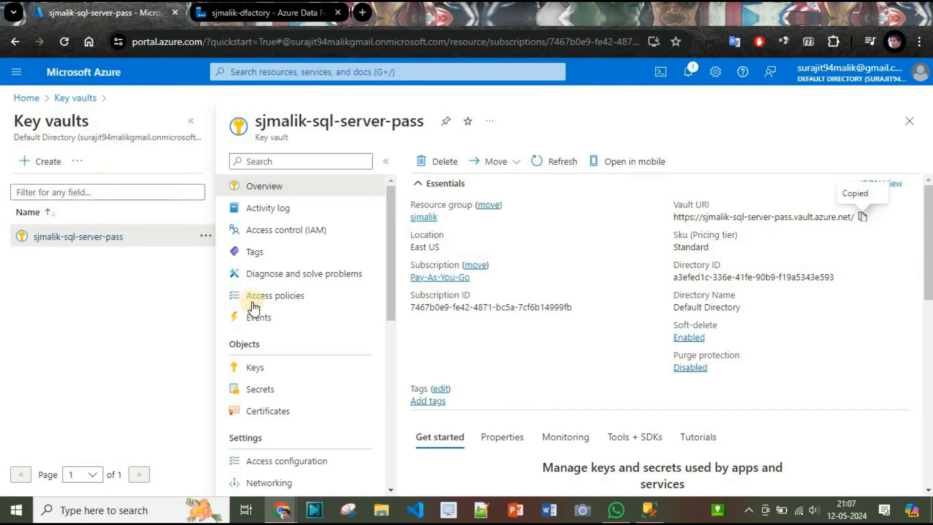
# Step: Go to Access control (IAM) of the sjmalik-sql-server-pass key vault
pyautogui.click(78, 99)
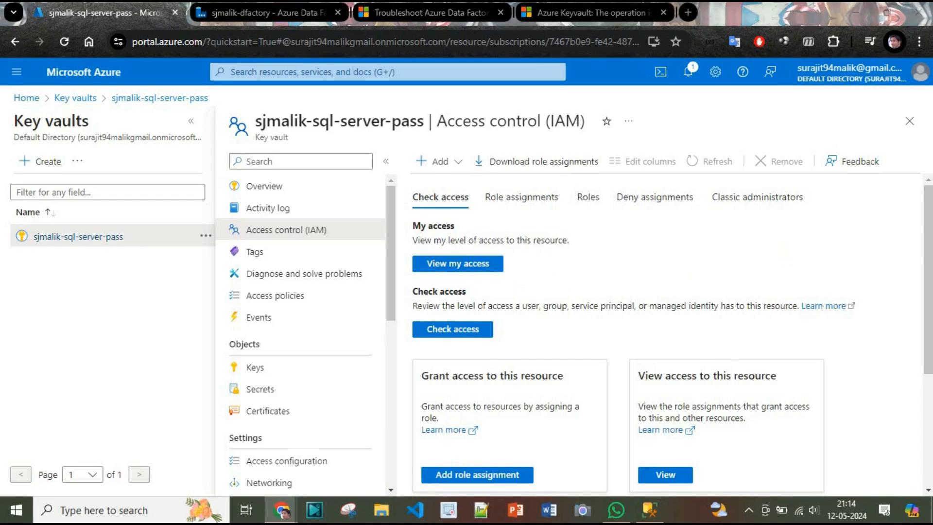
# Step: Pick the Key Vault Administrator role and review its permissions and existing assignments
pyautogui.click(458, 474)
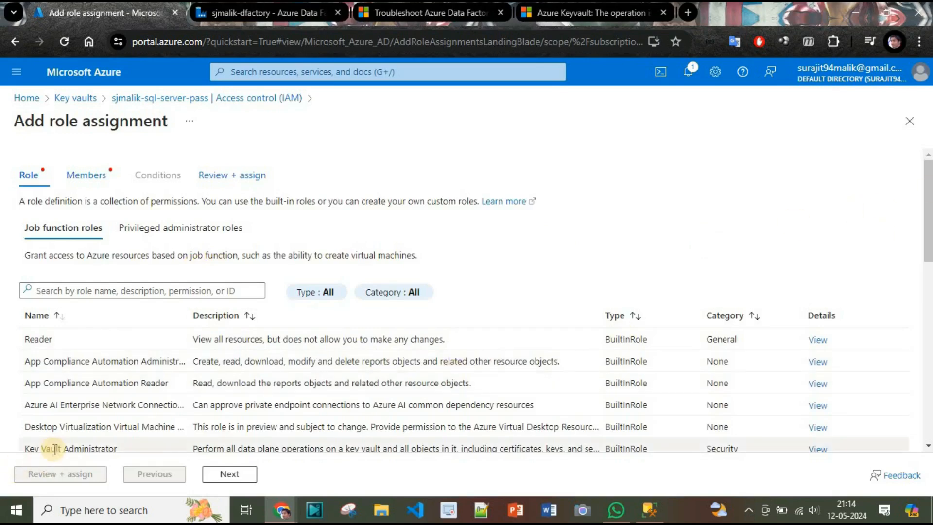
pyautogui.click(55, 449)
pyautogui.scroll(-3, 291, 294)
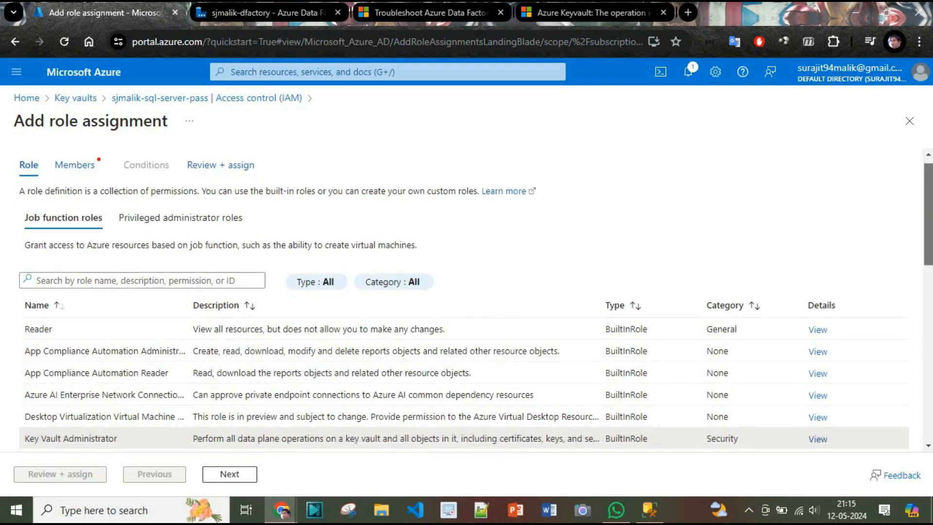
pyautogui.doubleClick(101, 331)
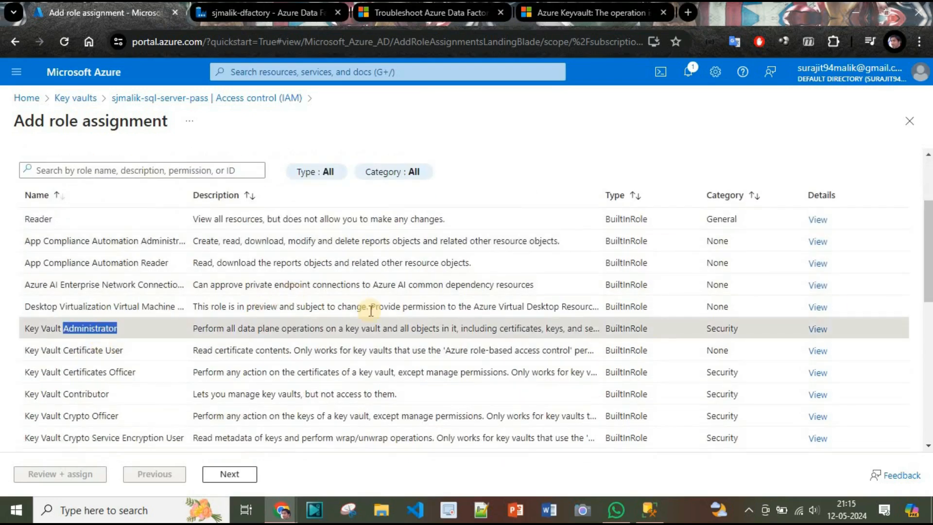
pyautogui.click(816, 331)
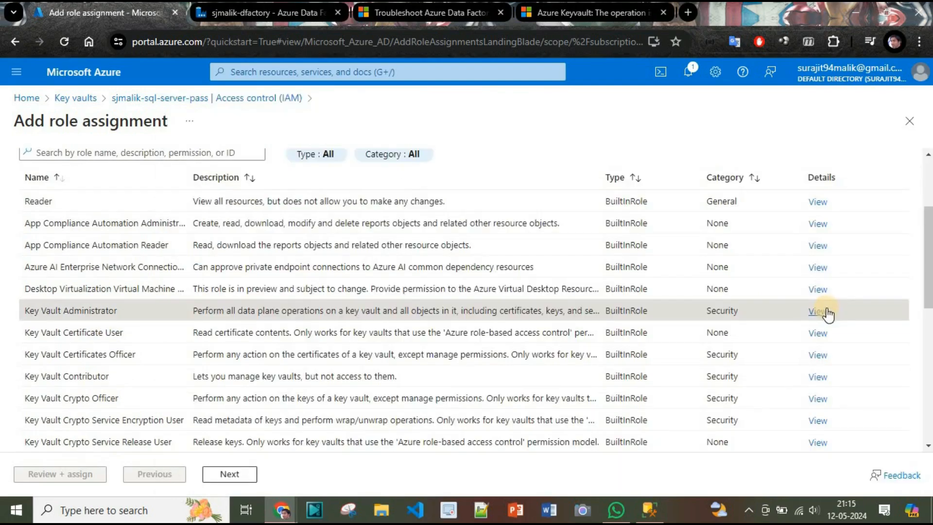
pyautogui.click(824, 310)
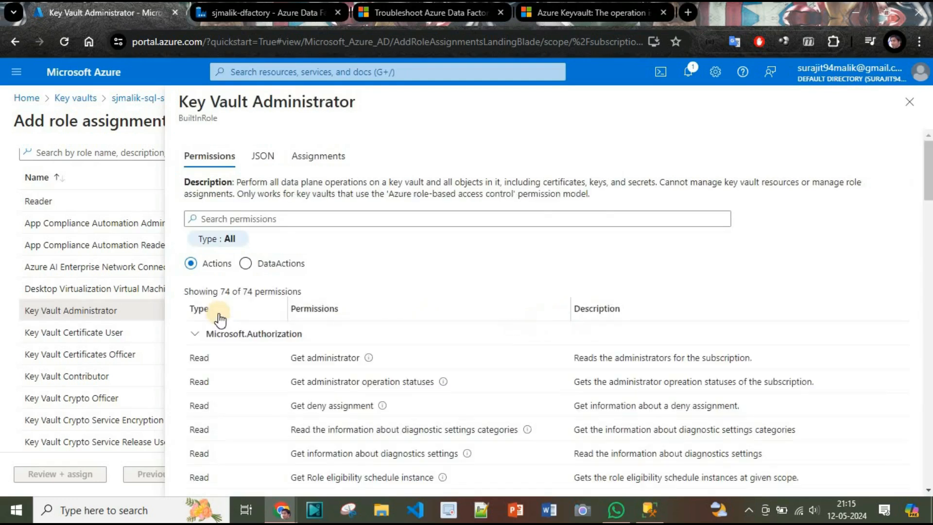
pyautogui.click(245, 265)
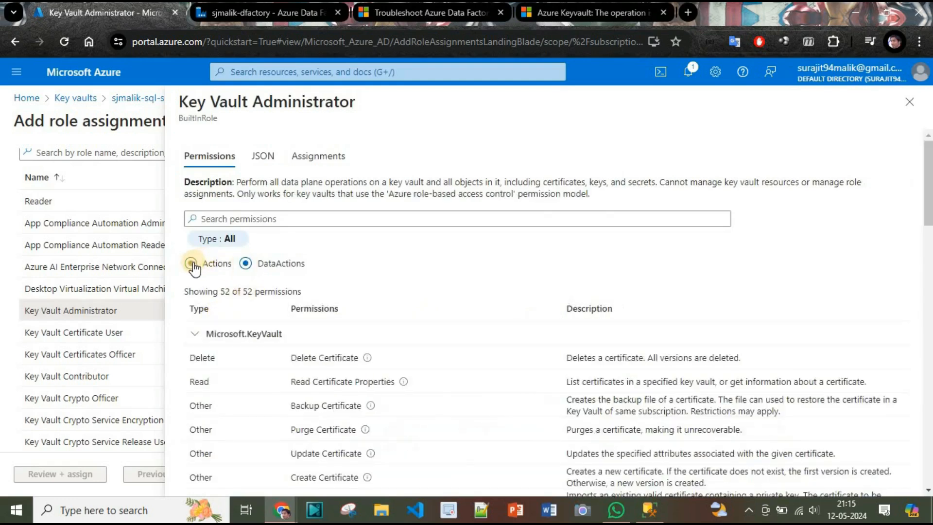
pyautogui.click(192, 264)
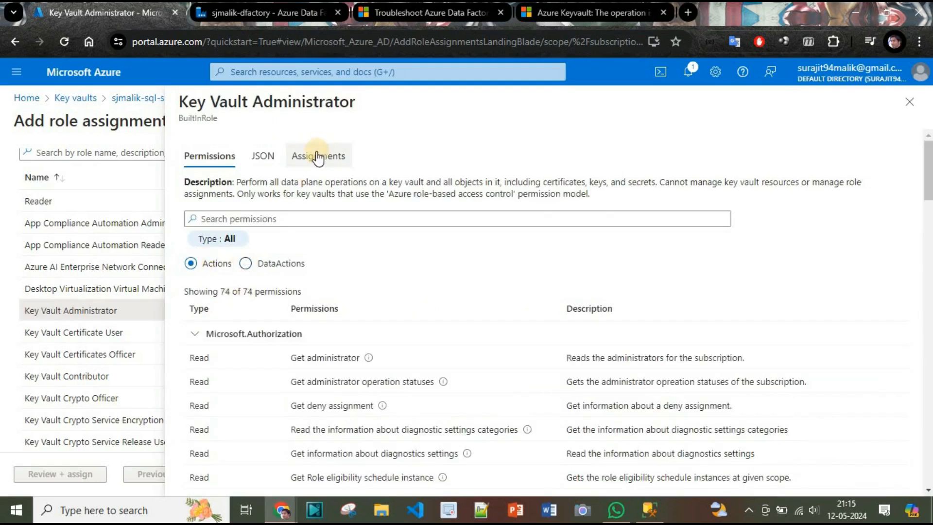
pyautogui.click(317, 157)
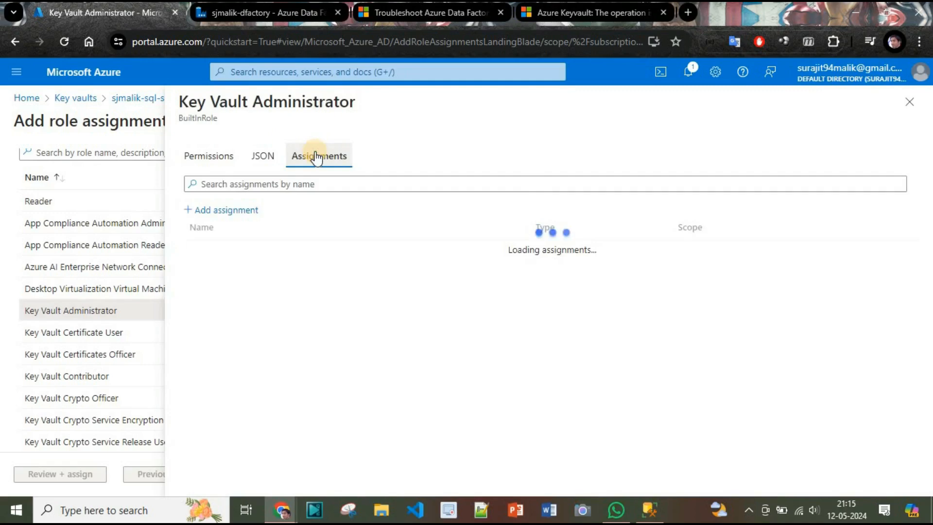
pyautogui.click(270, 185)
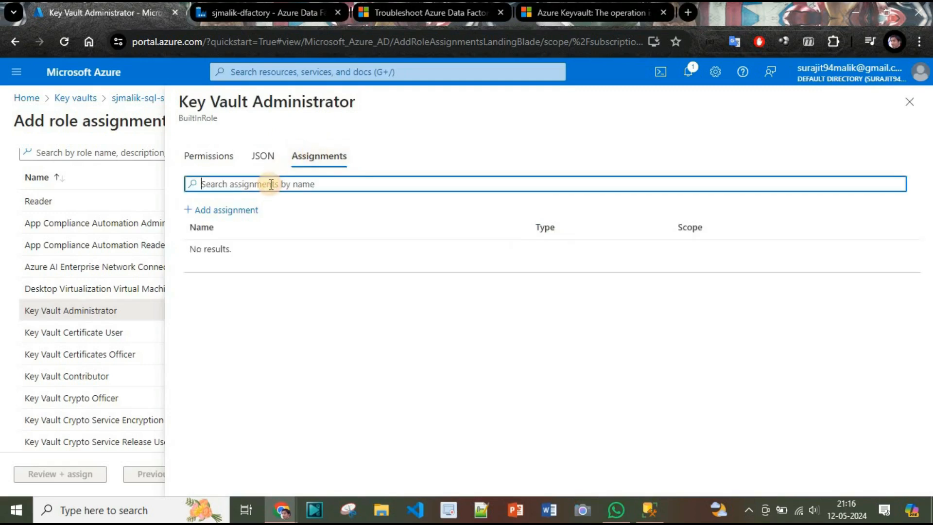
pyautogui.click(234, 212)
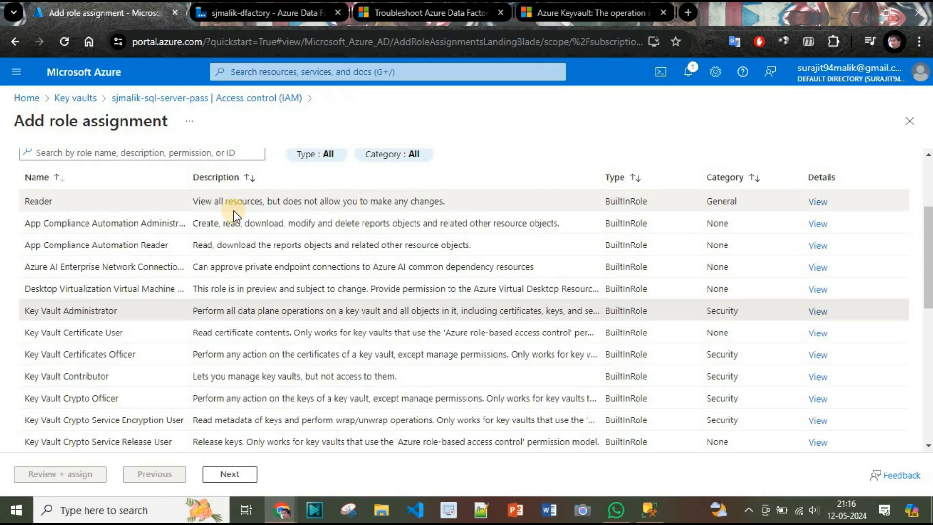
# Step: Add your own user account as member and complete the Key Vault Administrator assignment
pyautogui.scroll(3, 233, 214)
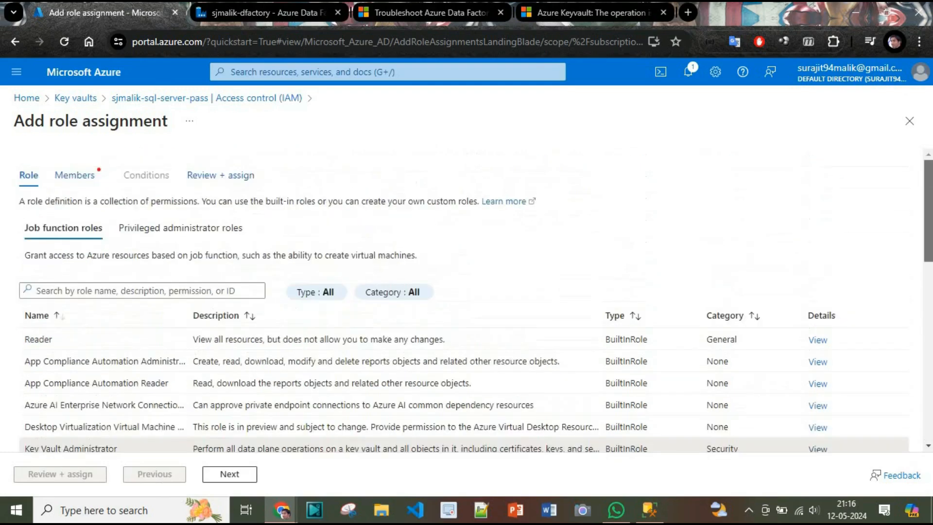
pyautogui.click(62, 181)
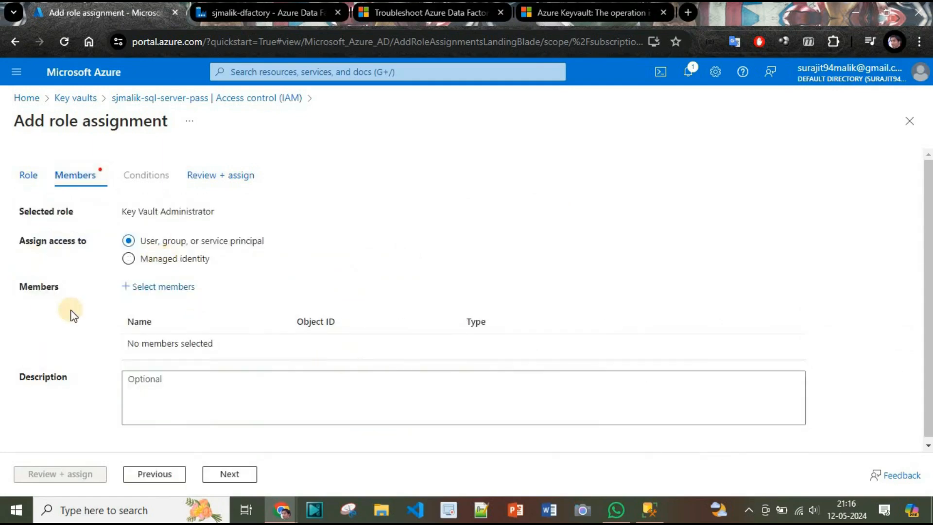
pyautogui.click(156, 287)
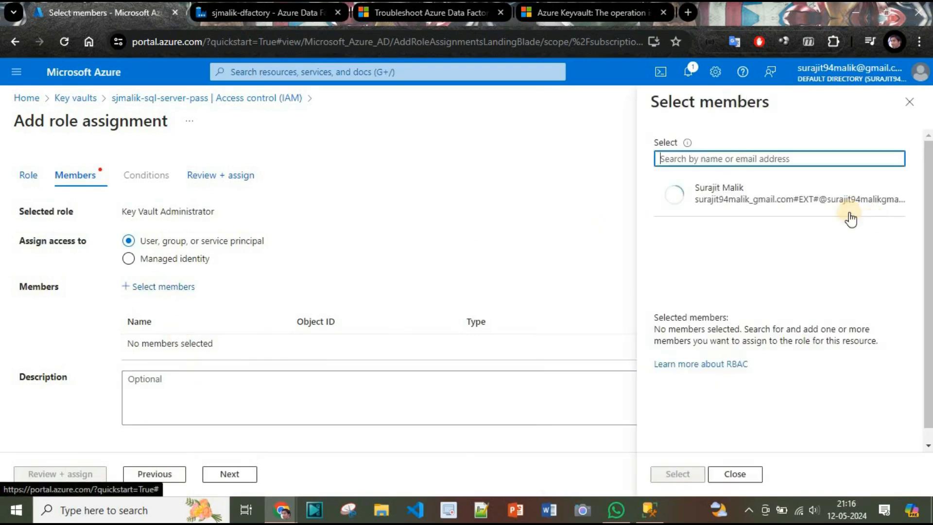
pyautogui.click(719, 200)
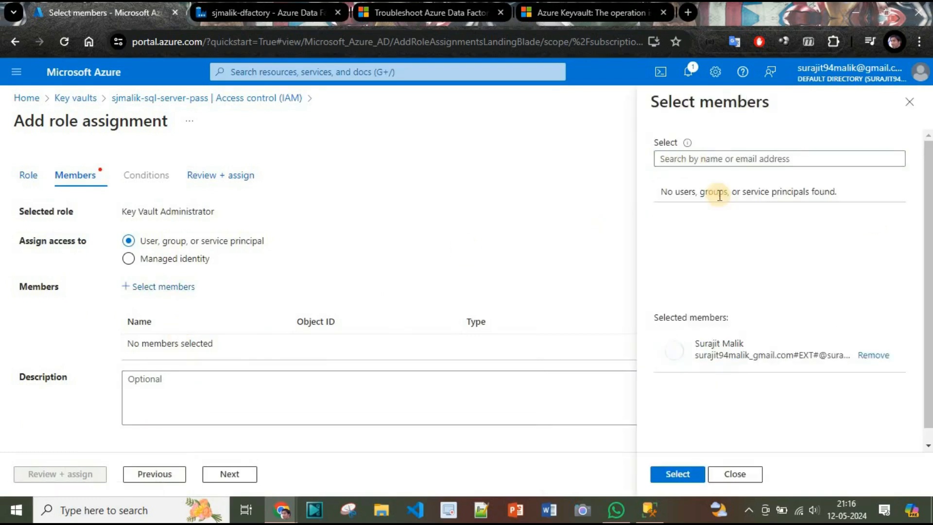
pyautogui.click(677, 473)
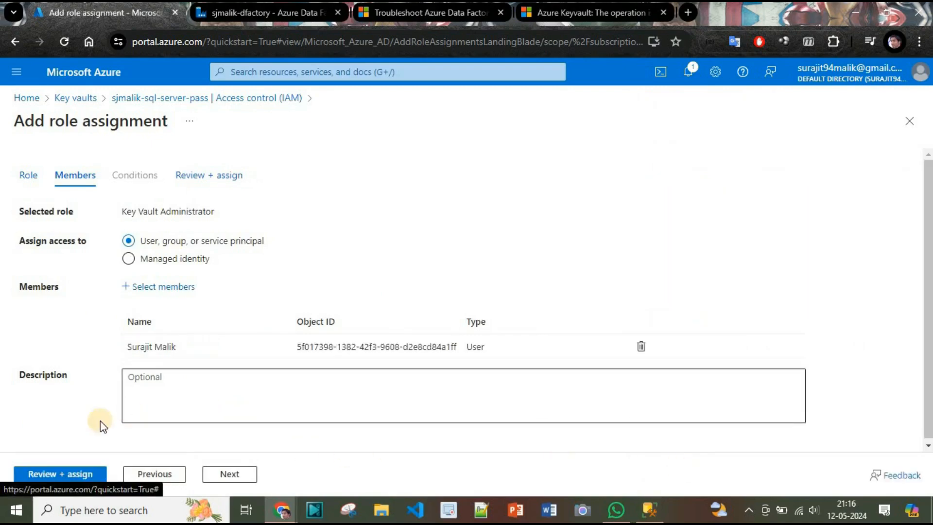
pyautogui.click(53, 473)
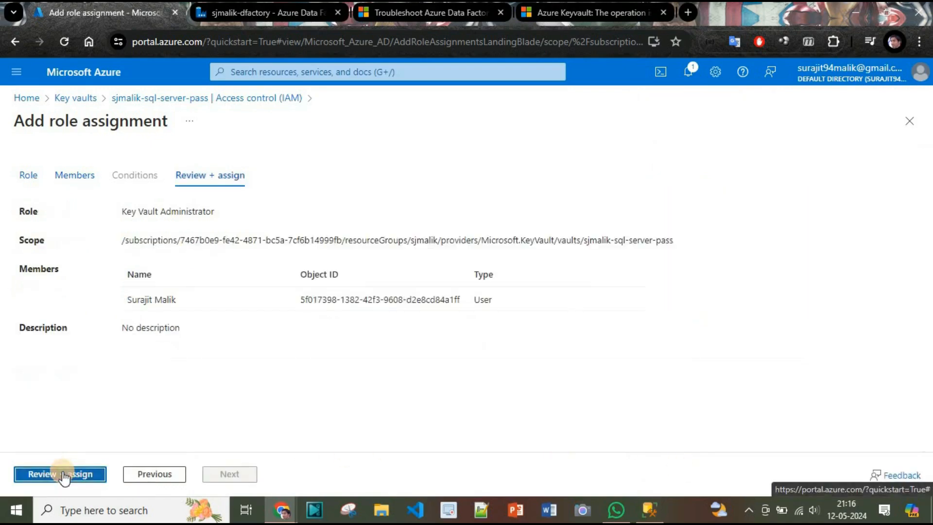
pyautogui.click(37, 474)
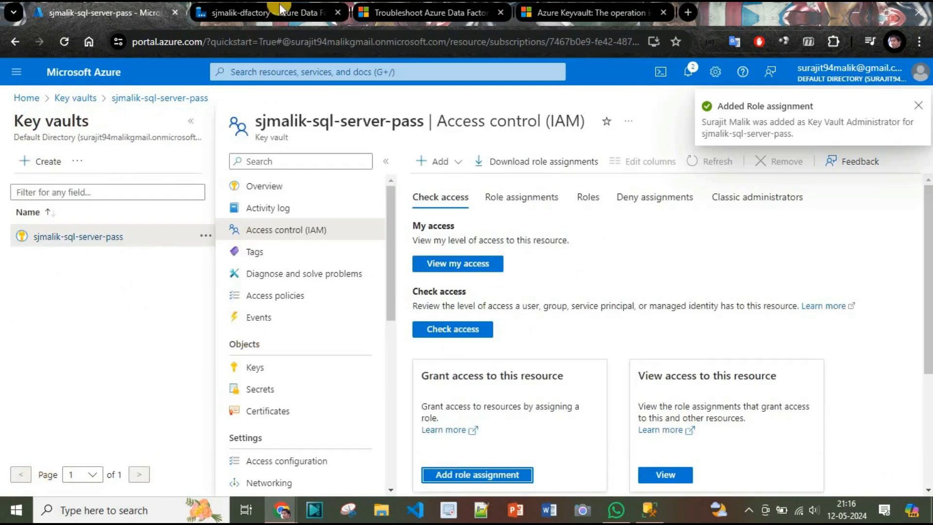
# Step: Under the key vault's Secrets, start a new secret named sjmalik-sql-db-con
pyautogui.click(284, 191)
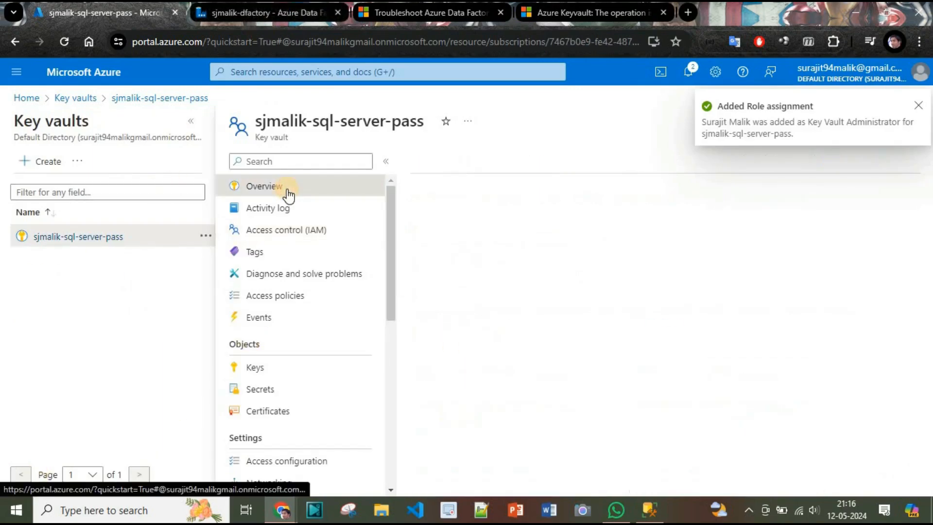
pyautogui.click(271, 391)
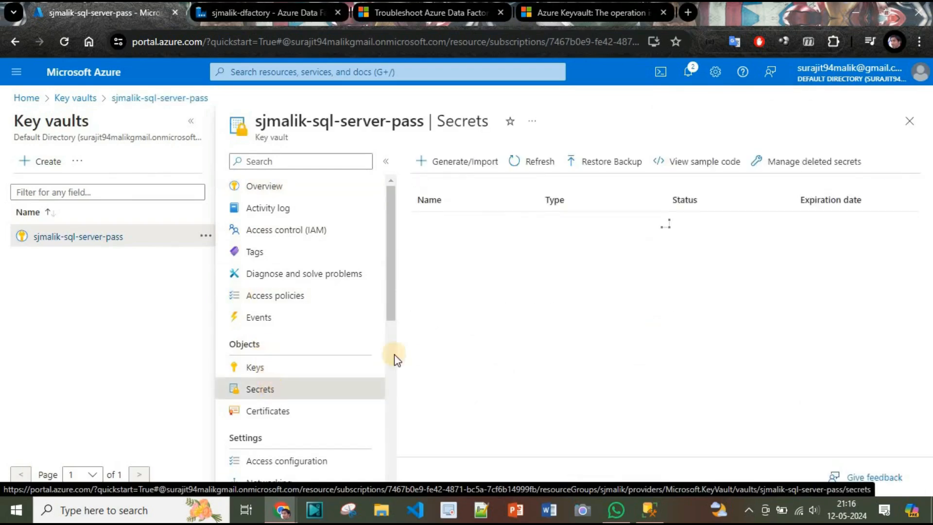
pyautogui.click(455, 165)
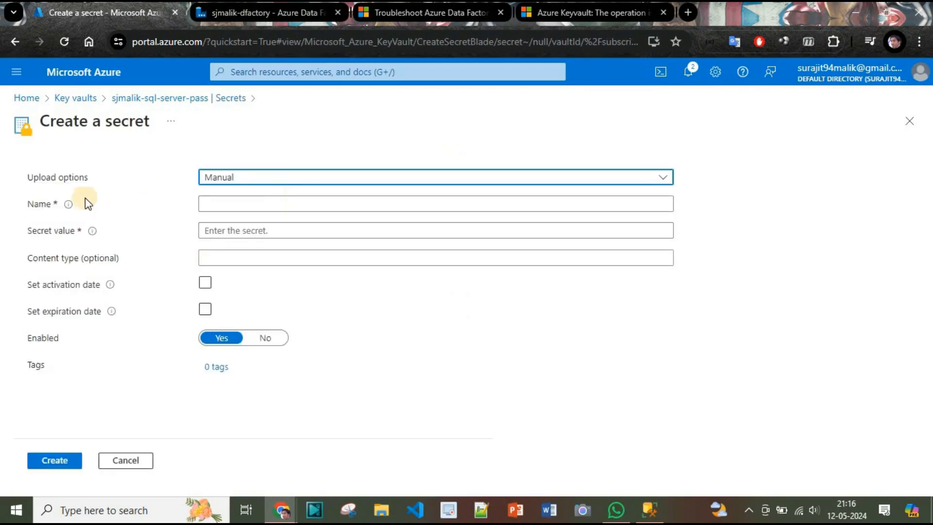
pyautogui.click(226, 200)
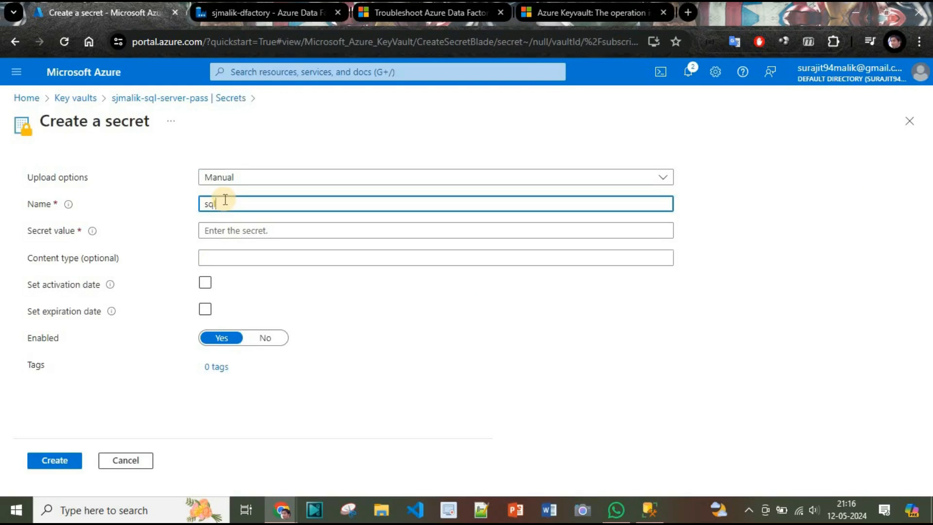
pyautogui.write('sjmalik-sql-db-con')
pyautogui.click(248, 229)
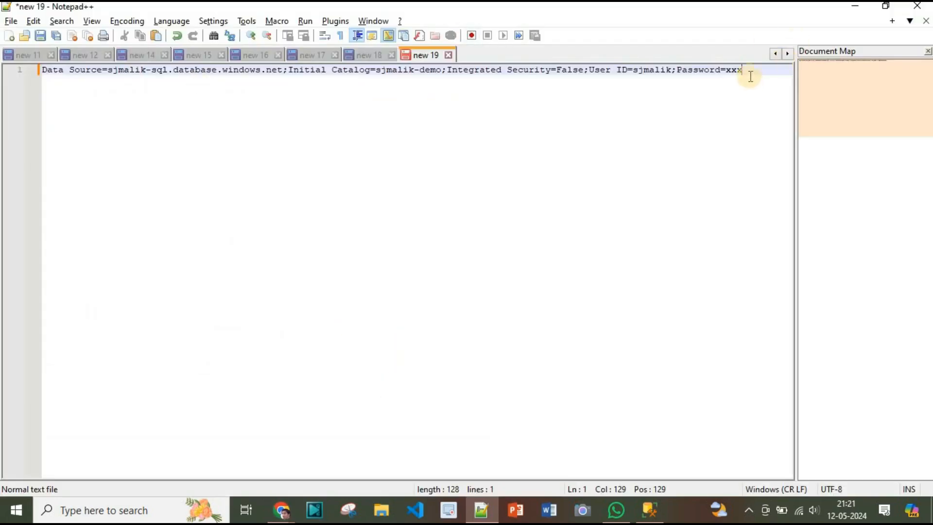
# Step: Paste the full connection string from Notepad++ into the secret value
pyautogui.hotkey('ctrl', 'a')
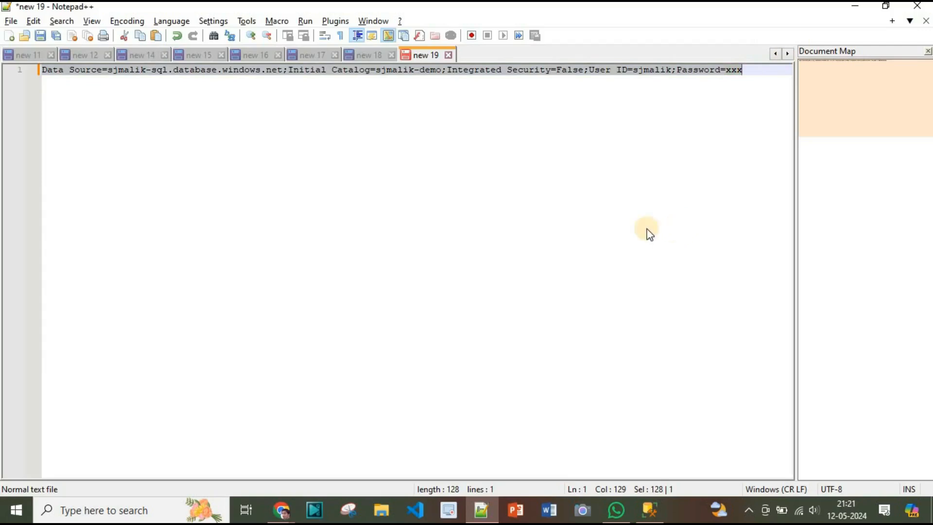
pyautogui.hotkey('alt', 'Tab')
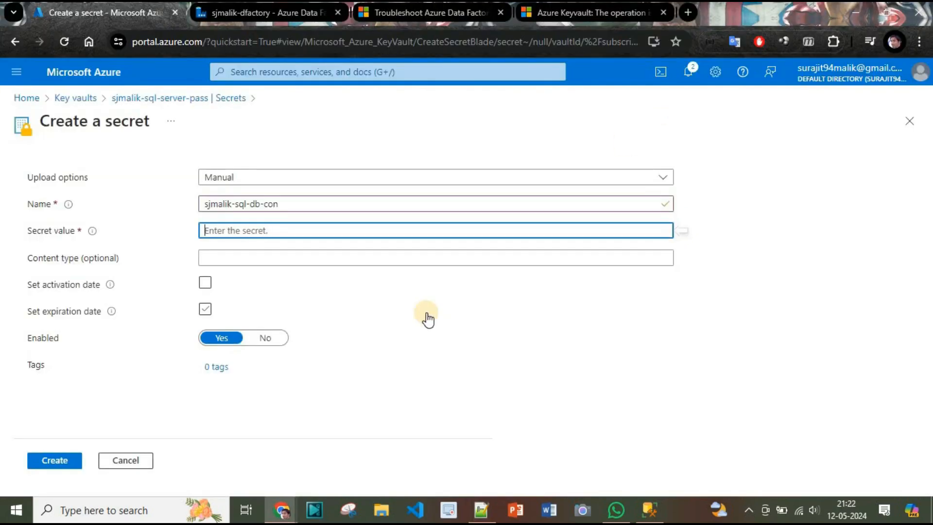
pyautogui.hotkey('ctrl', 'v')
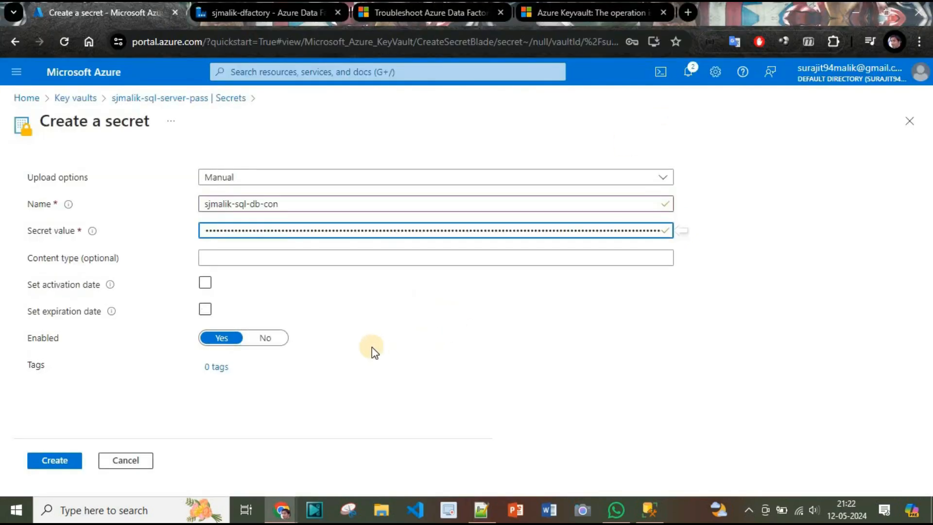
# Step: Check the string's server, database sjmalik-demo and user name against the SQL server
pyautogui.hotkey('alt', 'Tab')
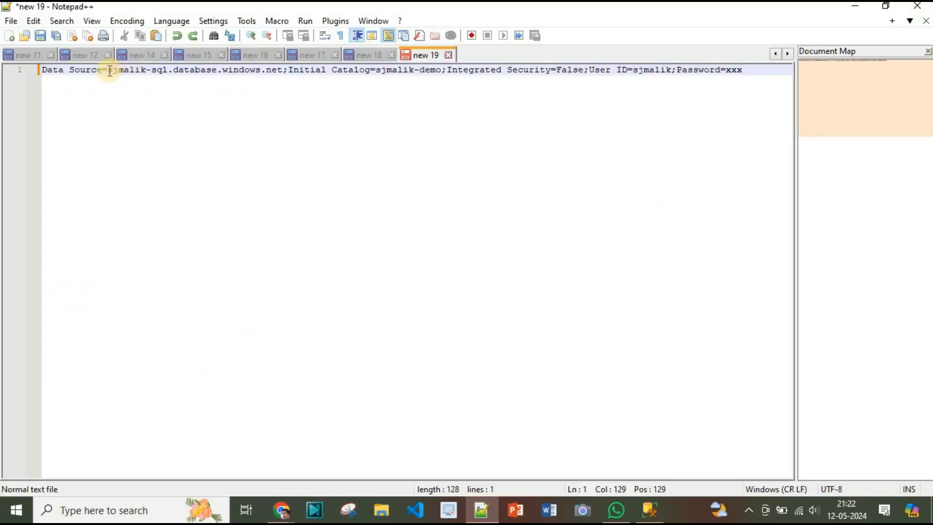
pyautogui.moveTo(110, 71); pyautogui.dragTo(283, 70)
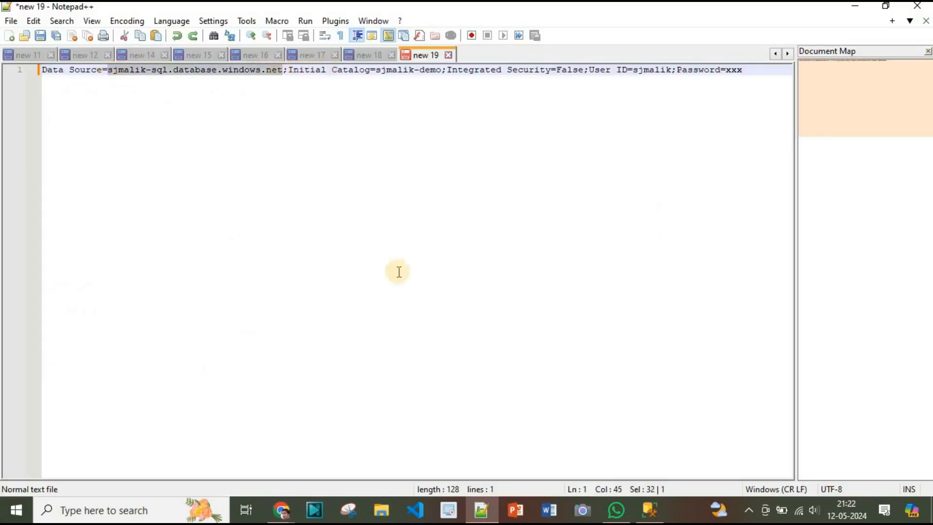
pyautogui.click(650, 510)
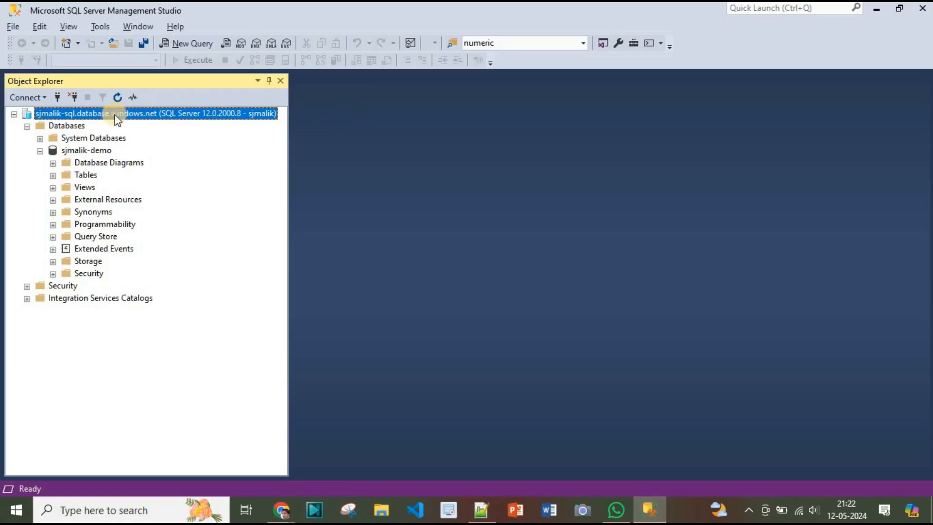
pyautogui.click(78, 150)
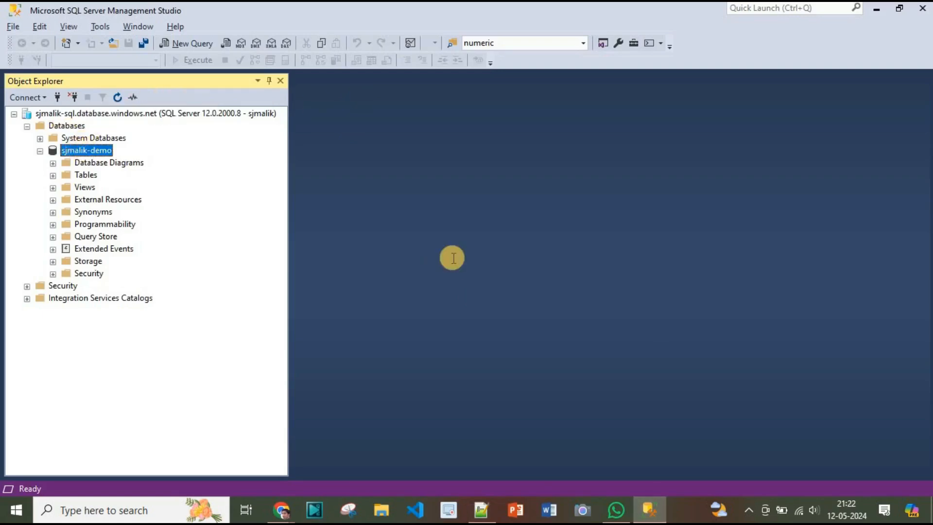
pyautogui.hotkey('alt', 'Tab')
pyautogui.click(375, 71)
pyautogui.keyDown('shift'); pyautogui.click(440, 71); pyautogui.keyUp('shift')
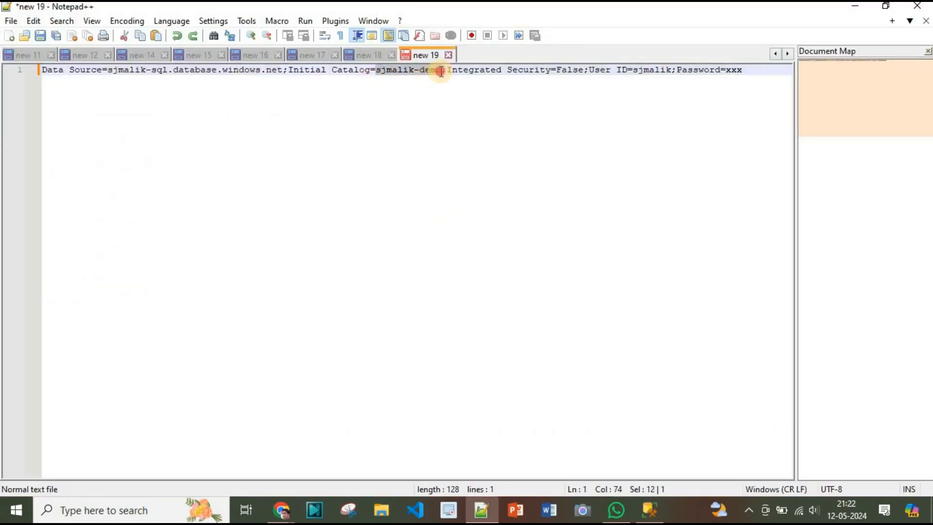
pyautogui.doubleClick(638, 71)
pyautogui.press('End')
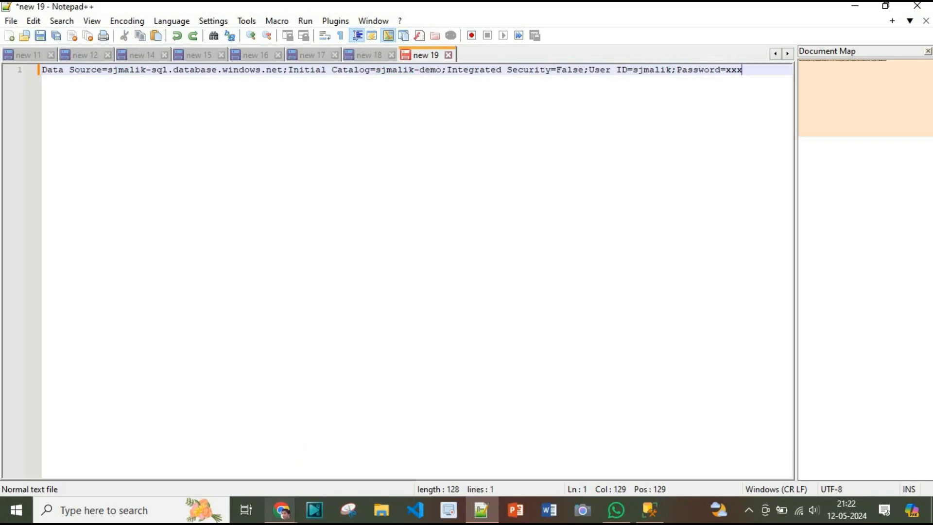
pyautogui.moveTo(282, 511)
pyautogui.click(234, 436)
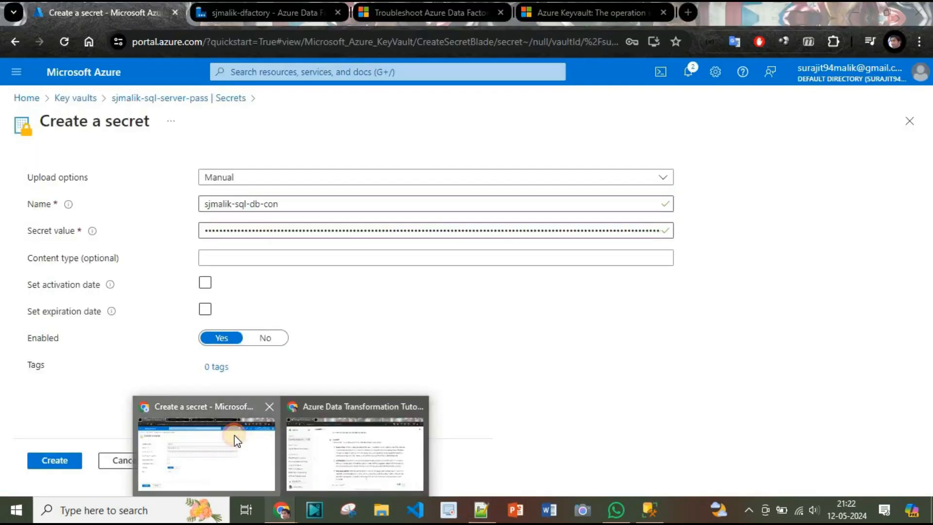
# Step: Create the sjmalik-sql-db-con secret and dismiss Chrome's save-password popup
pyautogui.click(47, 462)
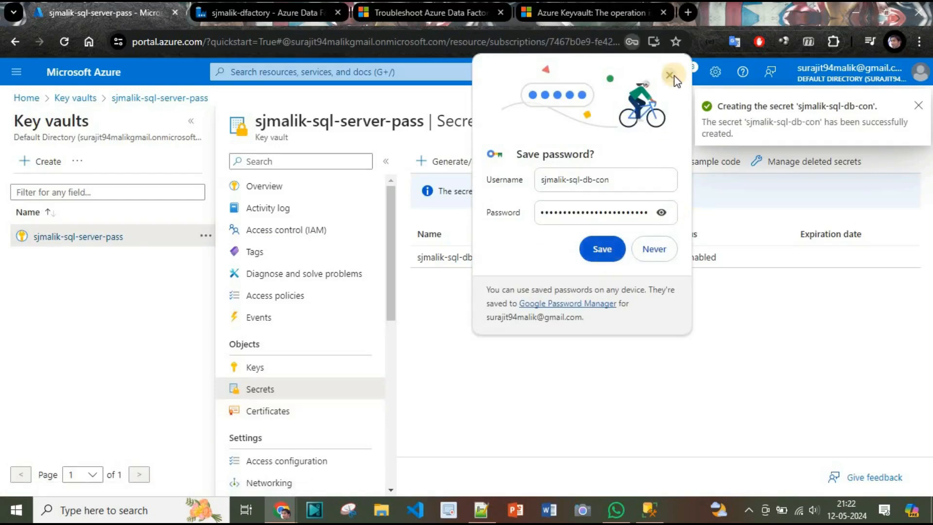
pyautogui.click(671, 73)
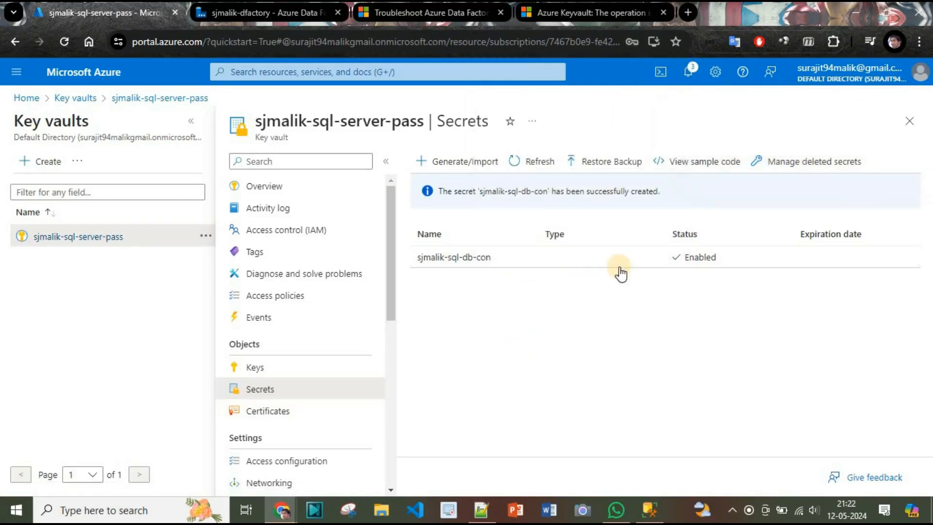
# Step: Refresh the linked service's Key Vault secret names and open the failed-load error details
pyautogui.click(276, 15)
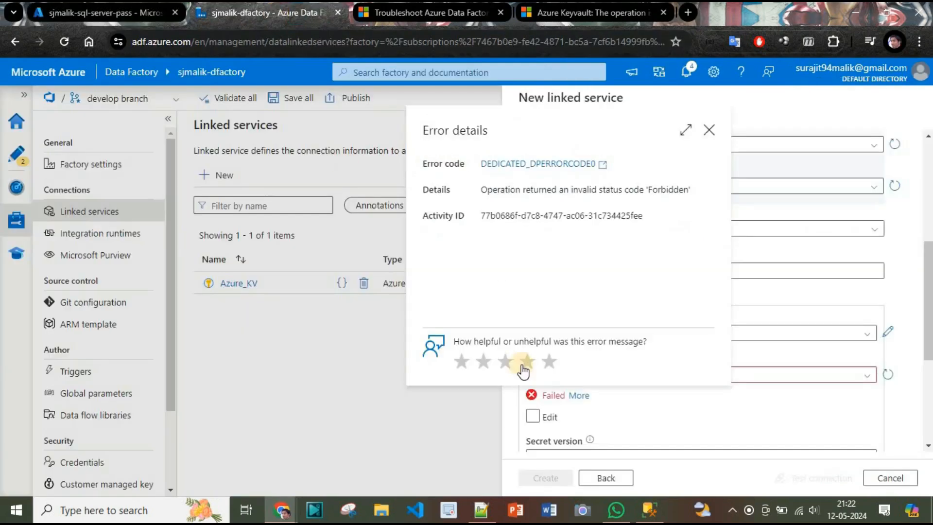
pyautogui.click(710, 129)
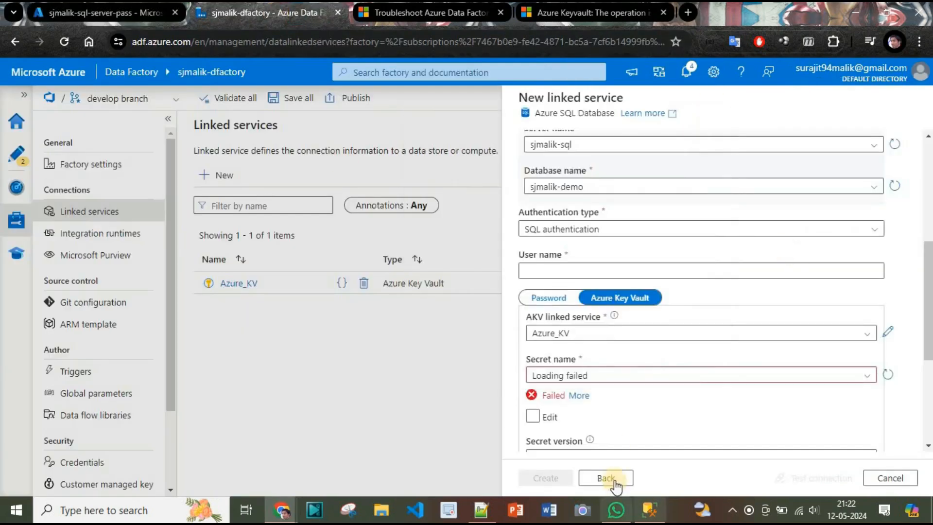
pyautogui.click(882, 373)
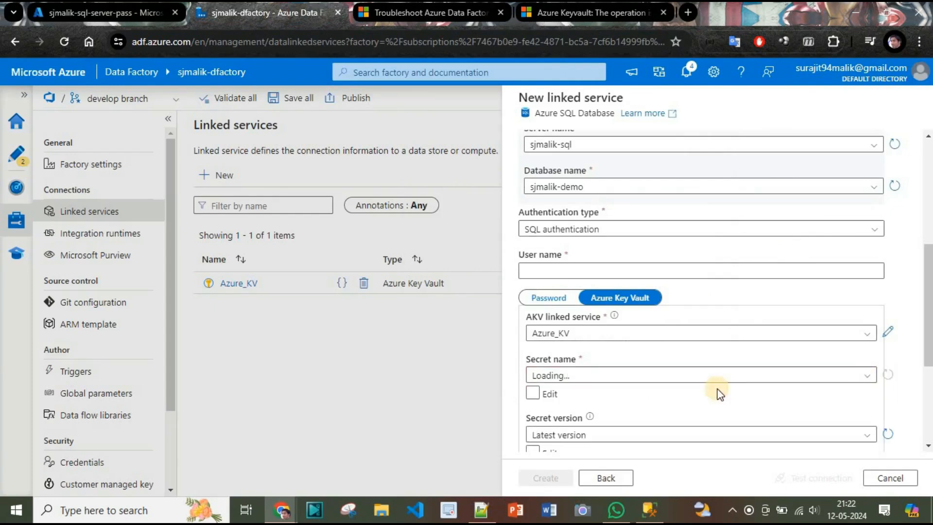
pyautogui.click(671, 381)
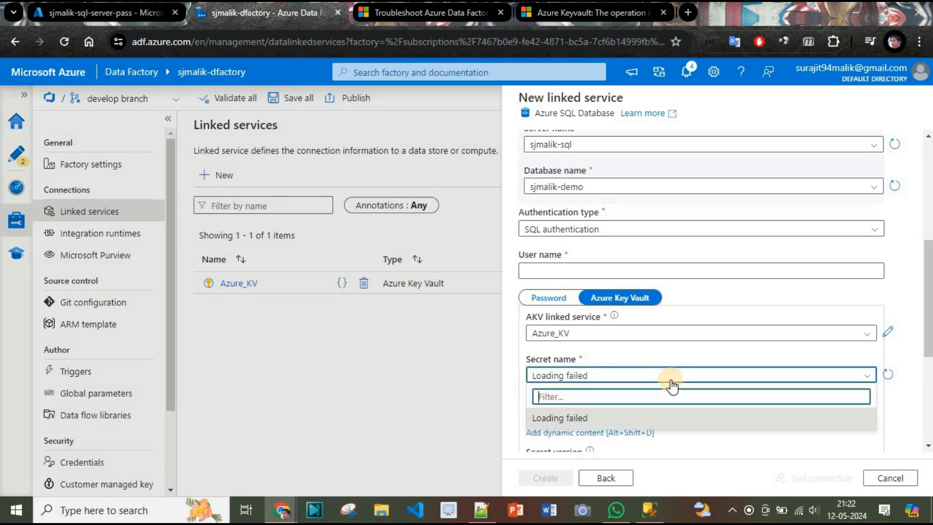
pyautogui.click(583, 418)
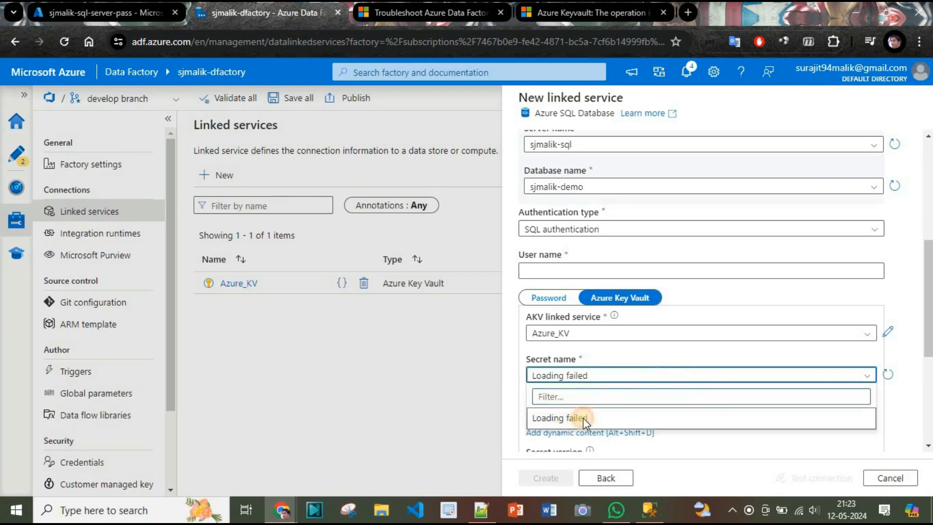
pyautogui.click(576, 394)
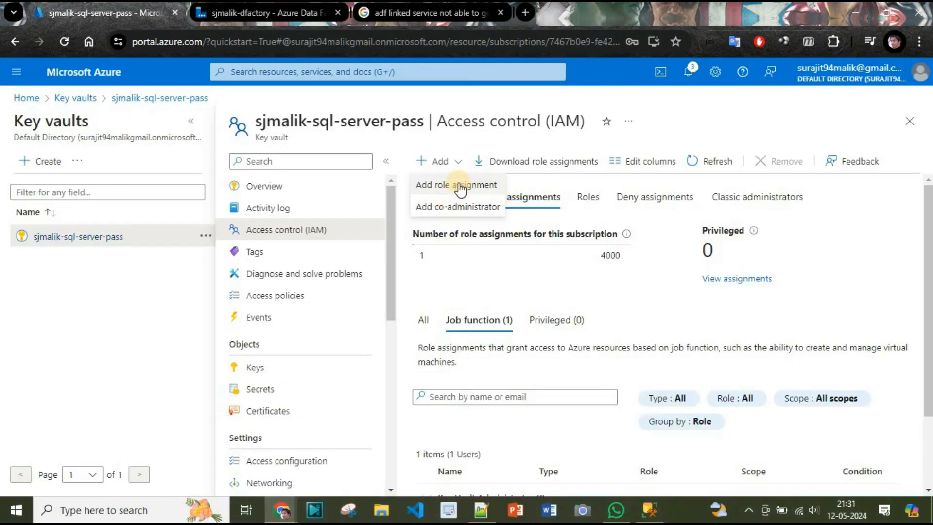
# Step: Start a role assignment and select the sjmalik-dfactory managed identity as member
pyautogui.click(459, 184)
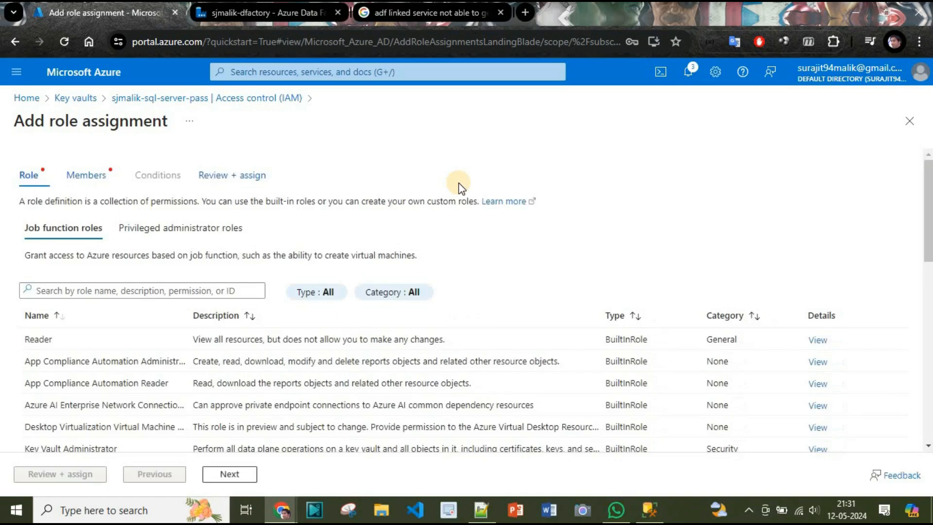
pyautogui.click(78, 293)
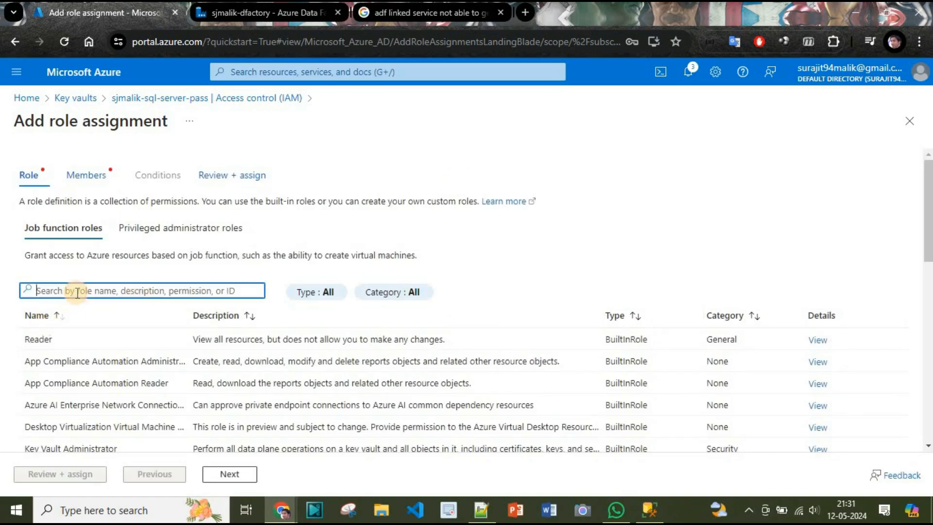
pyautogui.write('adf')
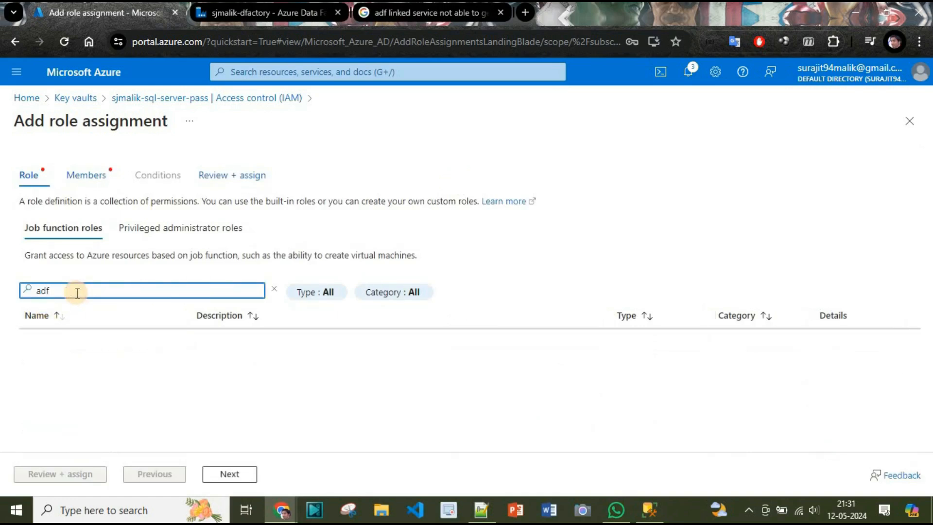
pyautogui.press('BackSpace')
pyautogui.press('BackSpace')
pyautogui.press('BackSpace')
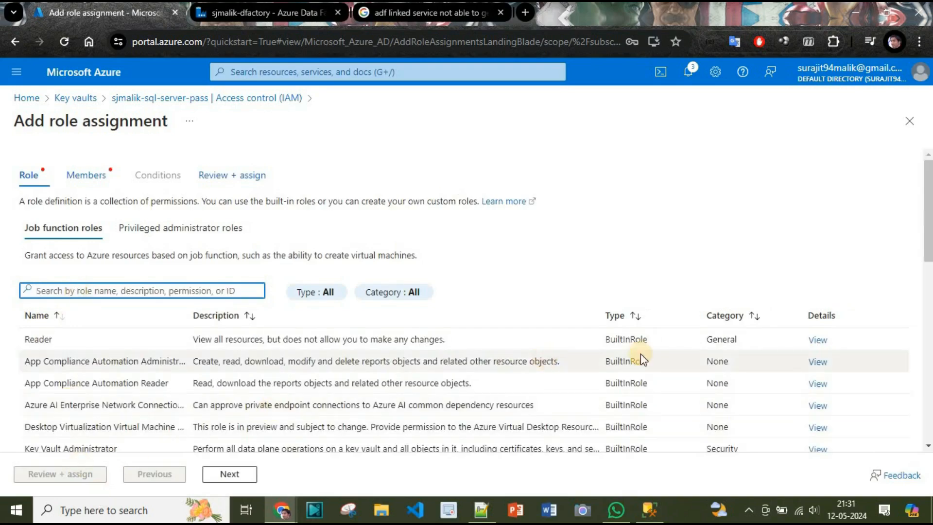
pyautogui.click(96, 176)
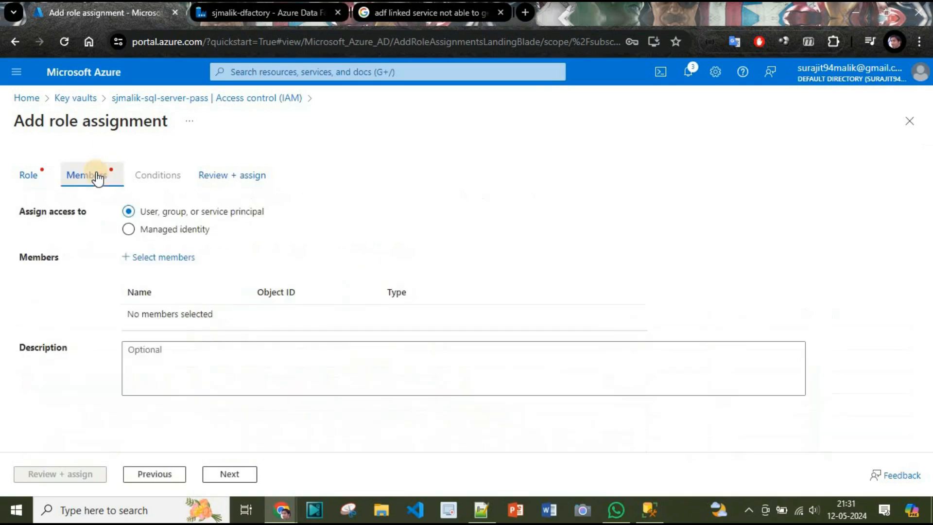
pyautogui.click(129, 229)
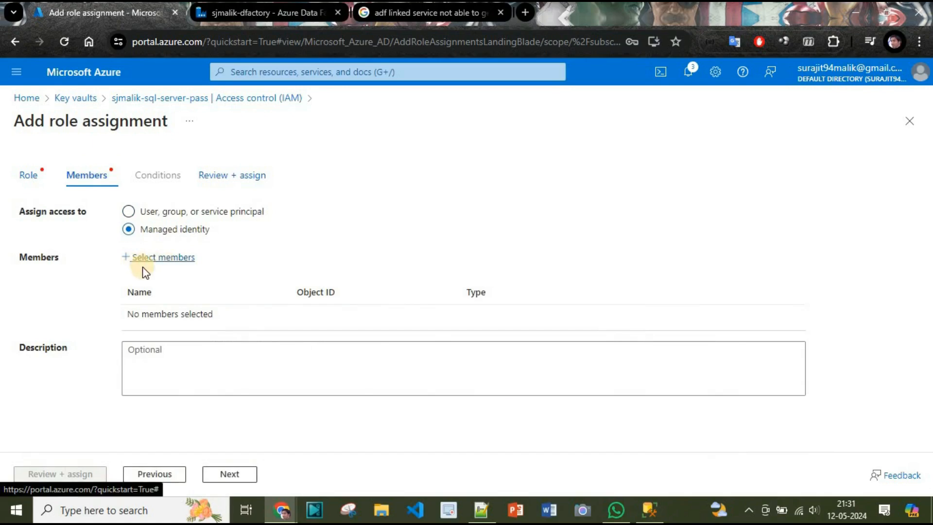
pyautogui.click(163, 257)
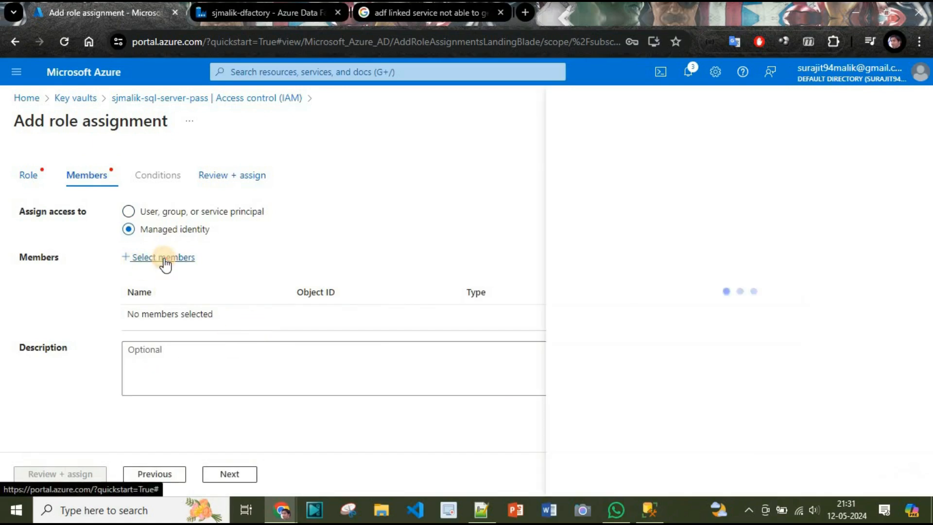
pyautogui.click(611, 238)
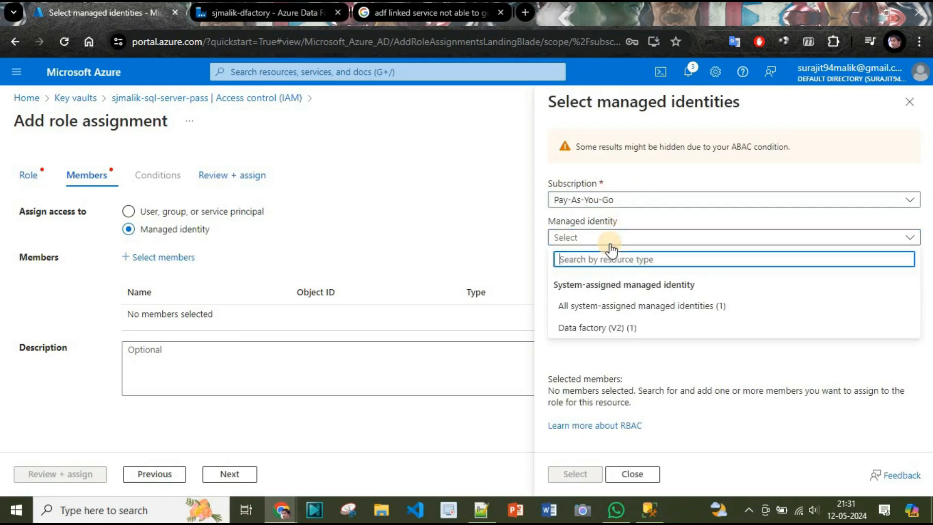
pyautogui.click(620, 308)
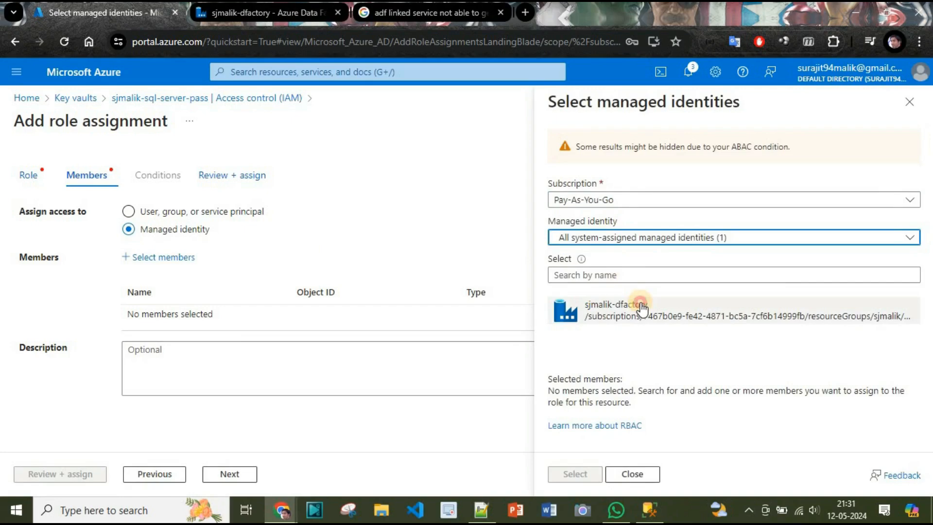
pyautogui.click(642, 307)
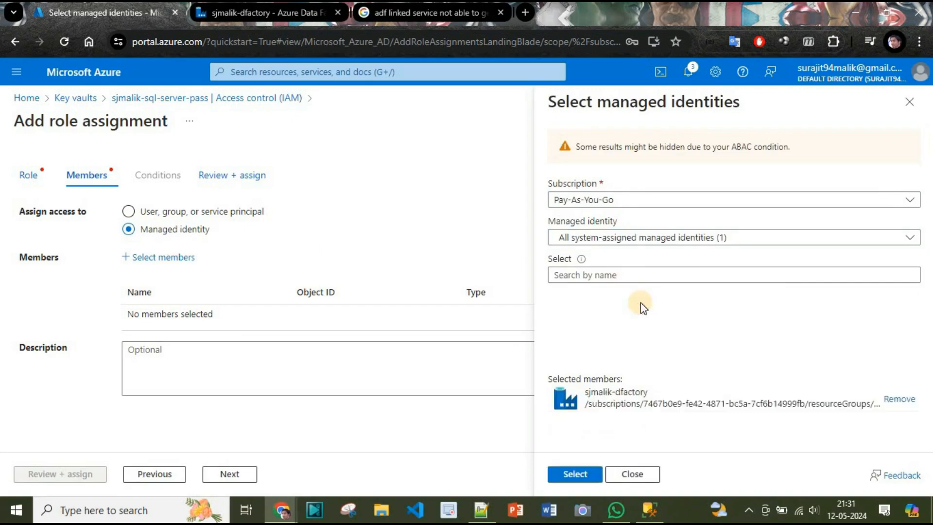
pyautogui.click(577, 475)
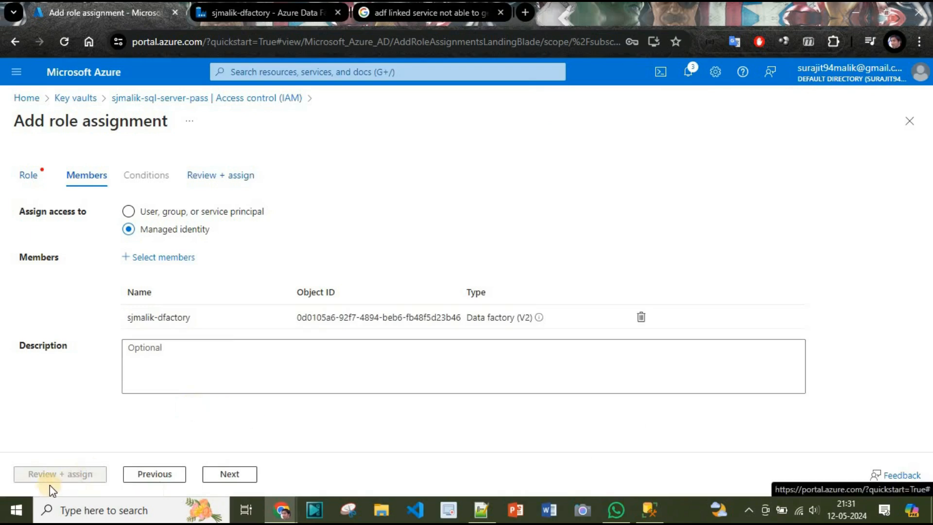
# Step: Choose Key Vault Administrator and assign it to sjmalik-dfactory
pyautogui.click(245, 475)
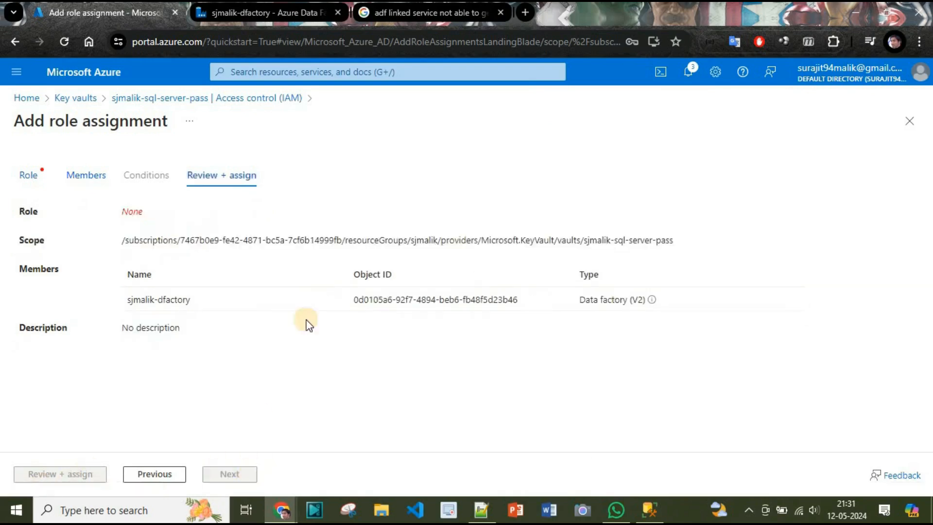
pyautogui.click(165, 479)
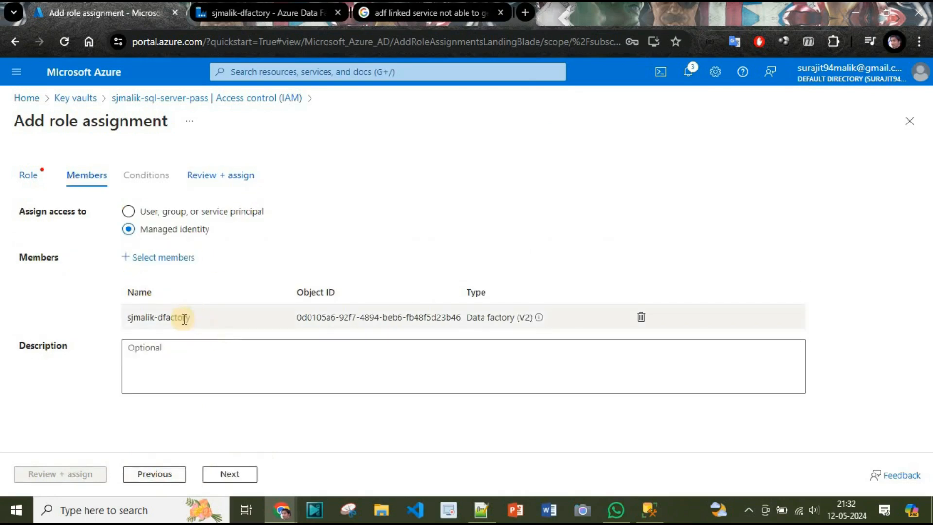
pyautogui.click(37, 176)
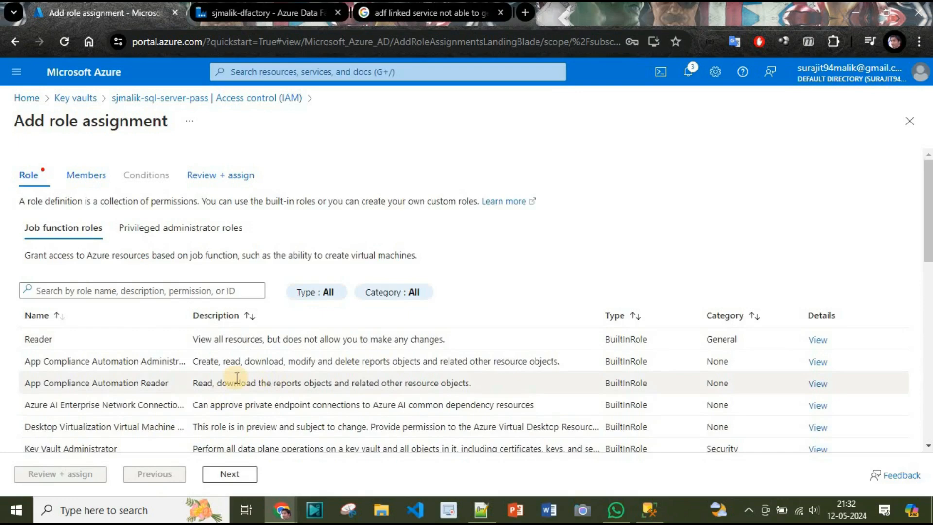
pyautogui.click(107, 448)
pyautogui.click(60, 474)
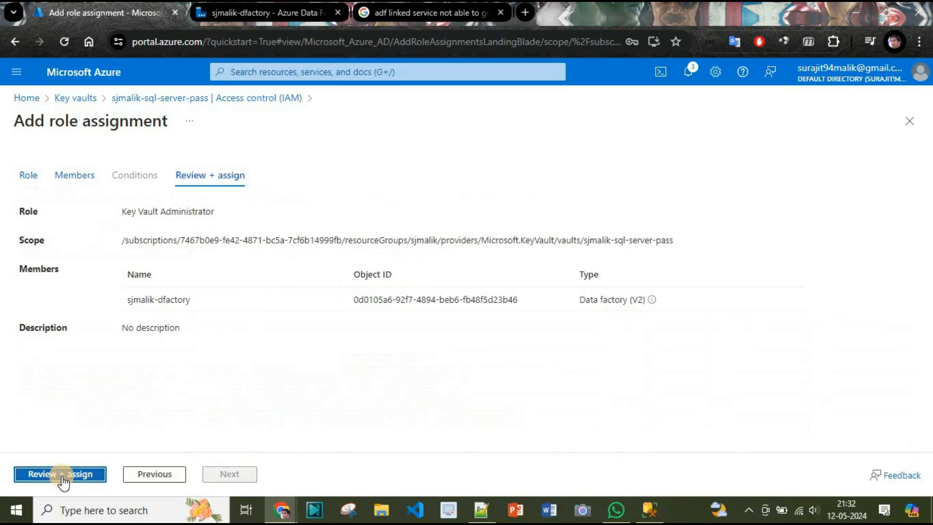
pyautogui.click(73, 478)
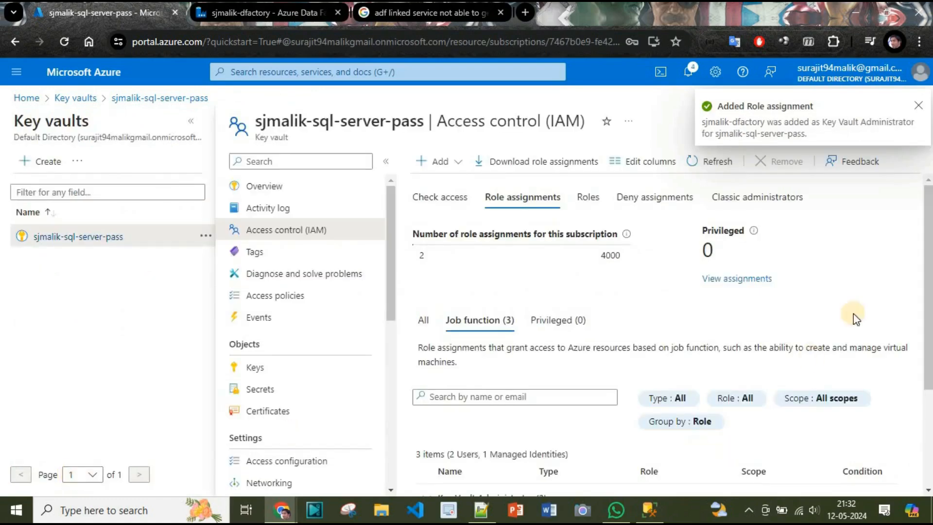
pyautogui.scroll(-3, 909, 292)
pyautogui.moveTo(928, 360); pyautogui.dragTo(929, 288)
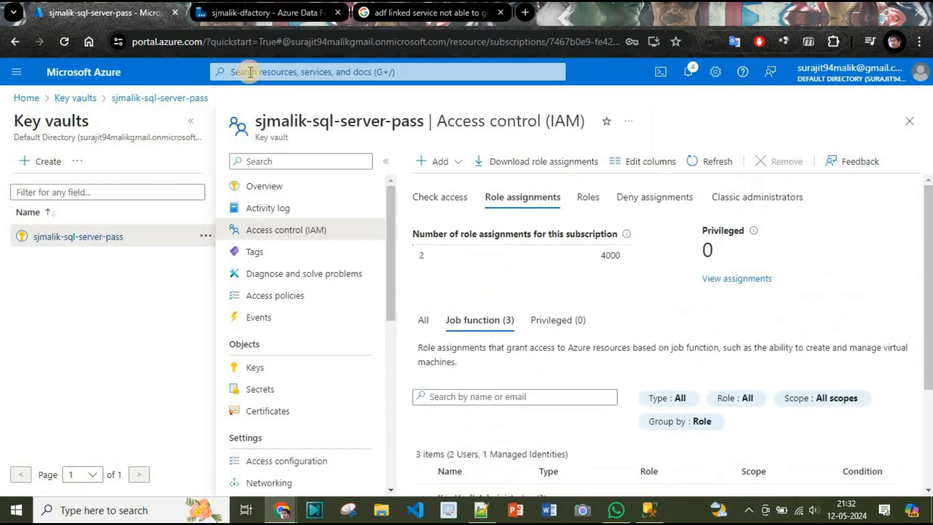
# Step: Refresh the Key Vault secrets and choose sjmalik-sql-db-con as the password secret
pyautogui.click(227, 20)
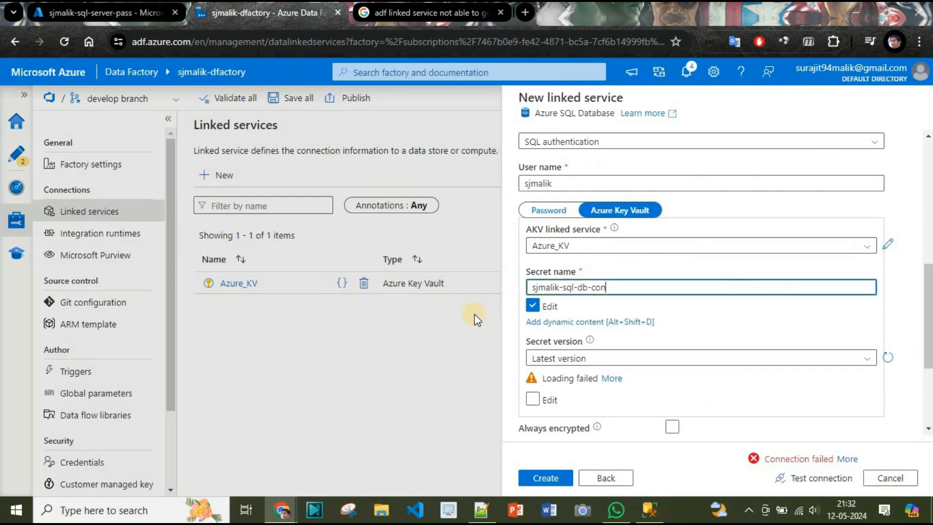
pyautogui.click(533, 306)
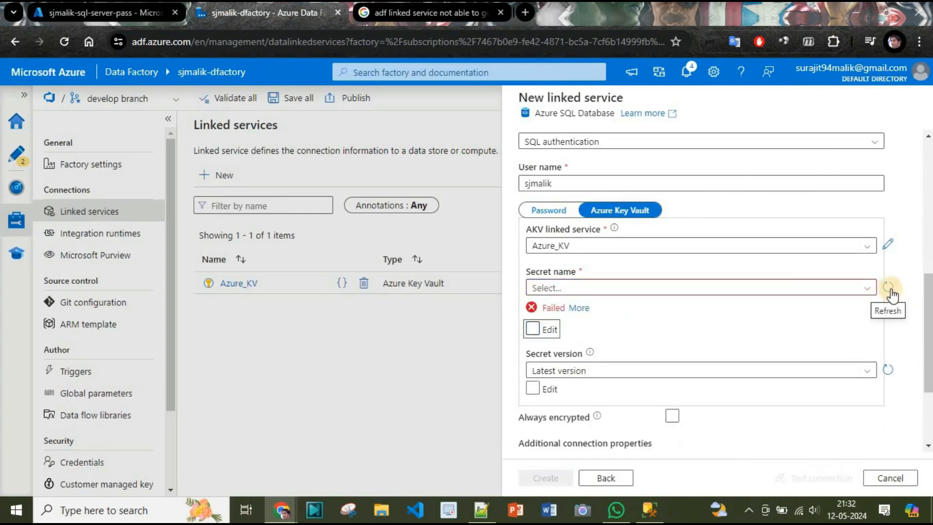
pyautogui.click(888, 286)
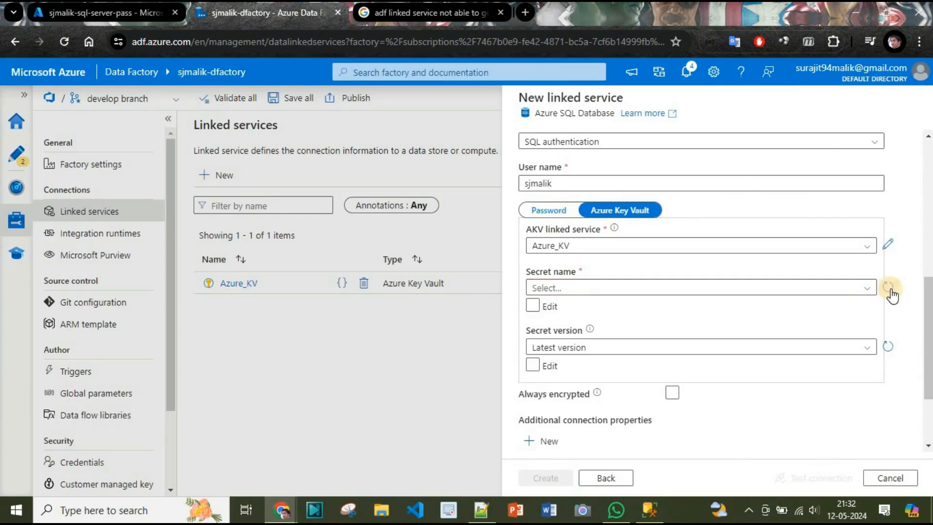
pyautogui.click(850, 289)
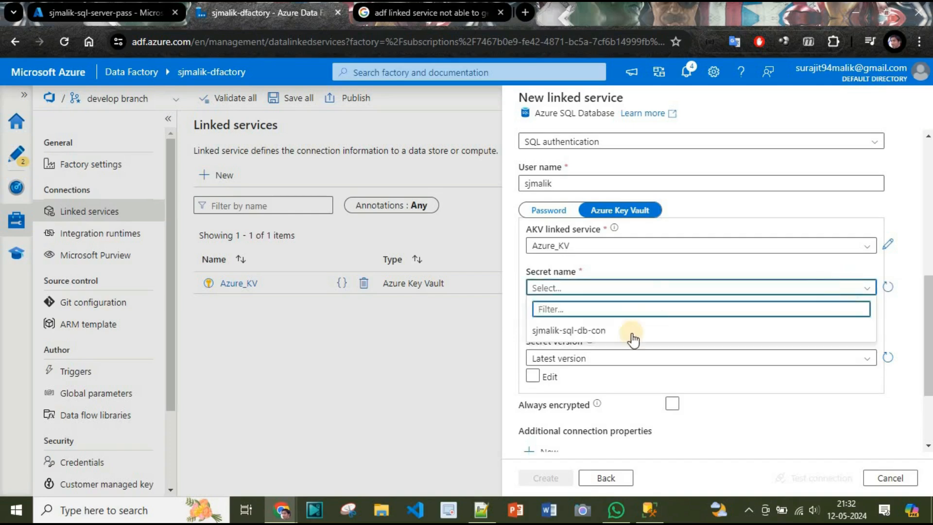
pyautogui.click(618, 336)
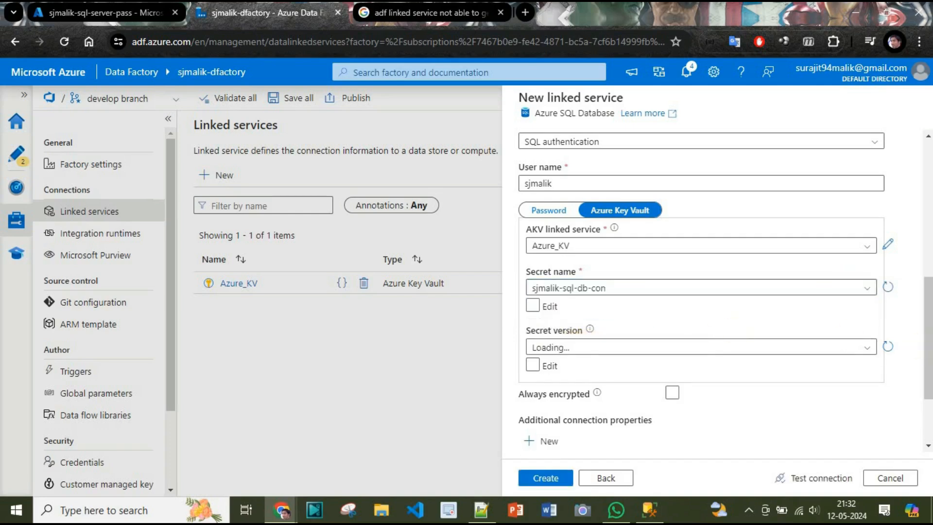
# Step: Test the connection and review the failure error 9004
pyautogui.scroll(-2, 787, 433)
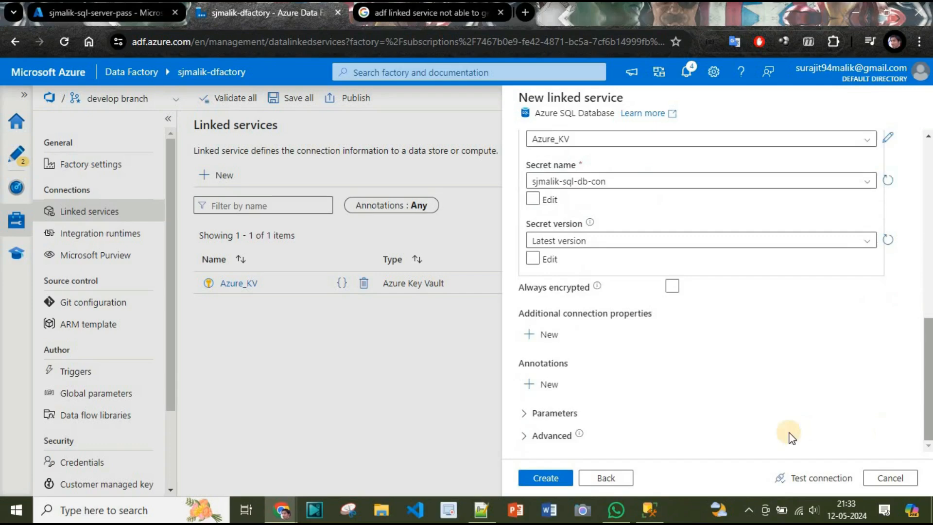
pyautogui.click(813, 479)
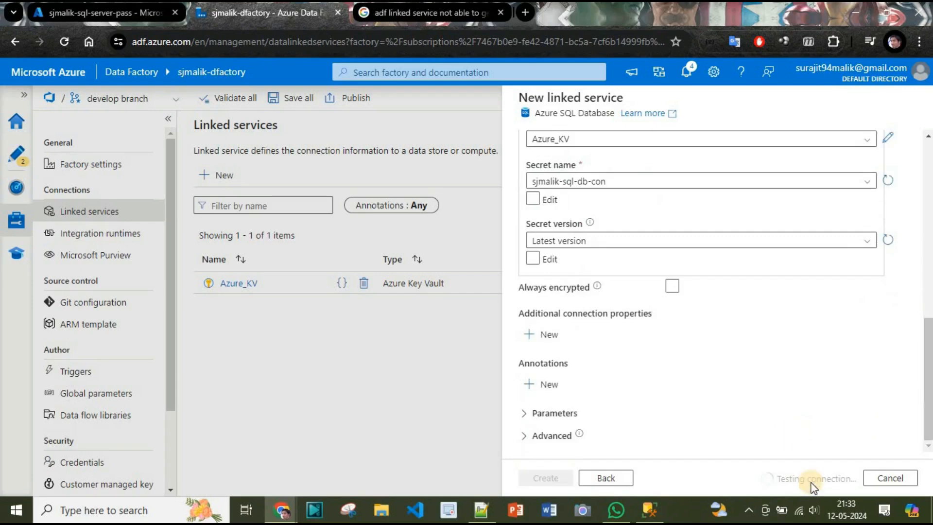
pyautogui.click(845, 459)
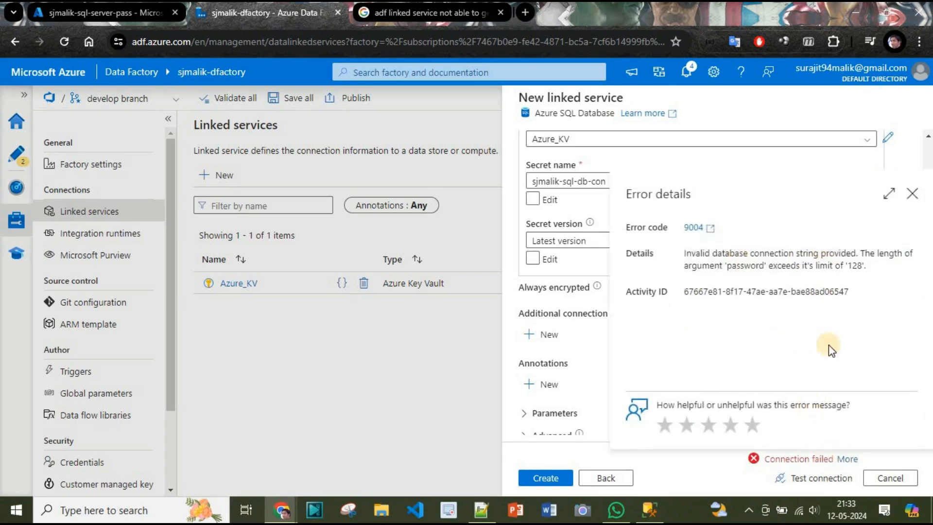
pyautogui.click(911, 195)
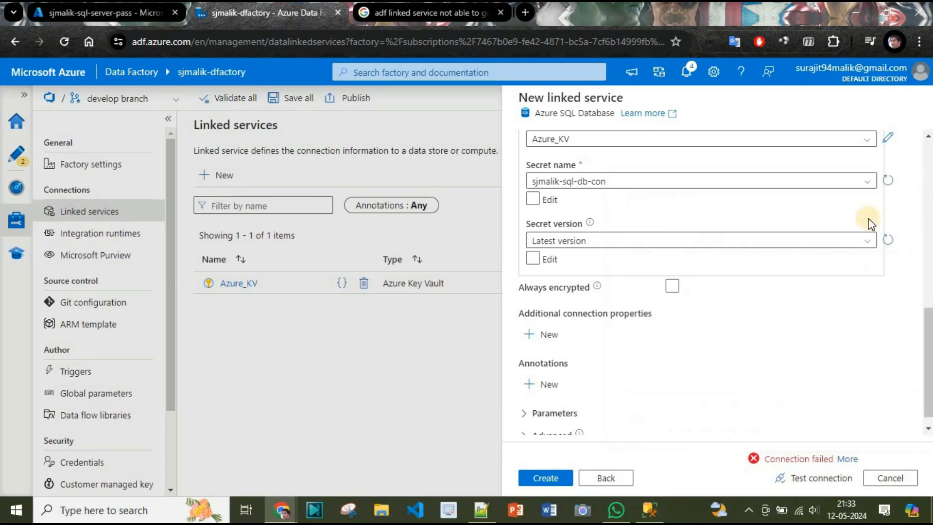
pyautogui.scroll(3, 678, 151)
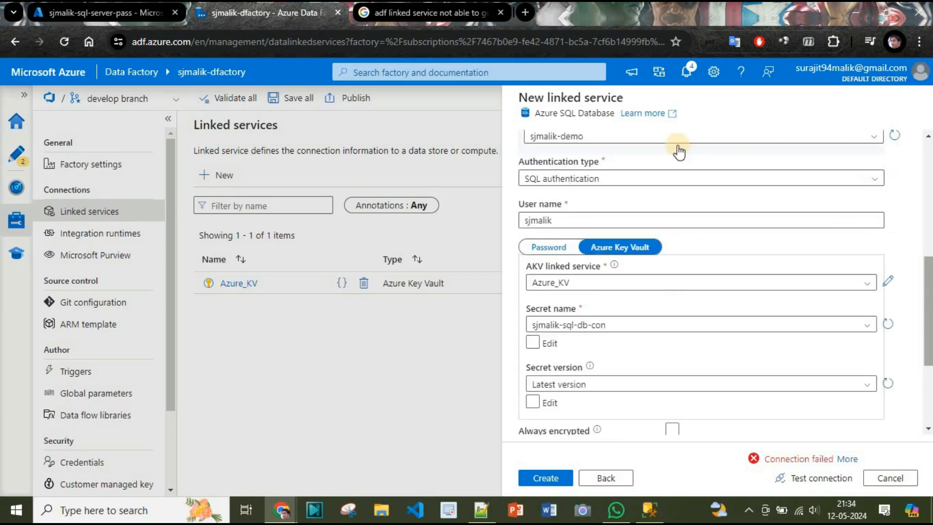
# Step: Keep SQL authentication as the authentication type
pyautogui.click(605, 180)
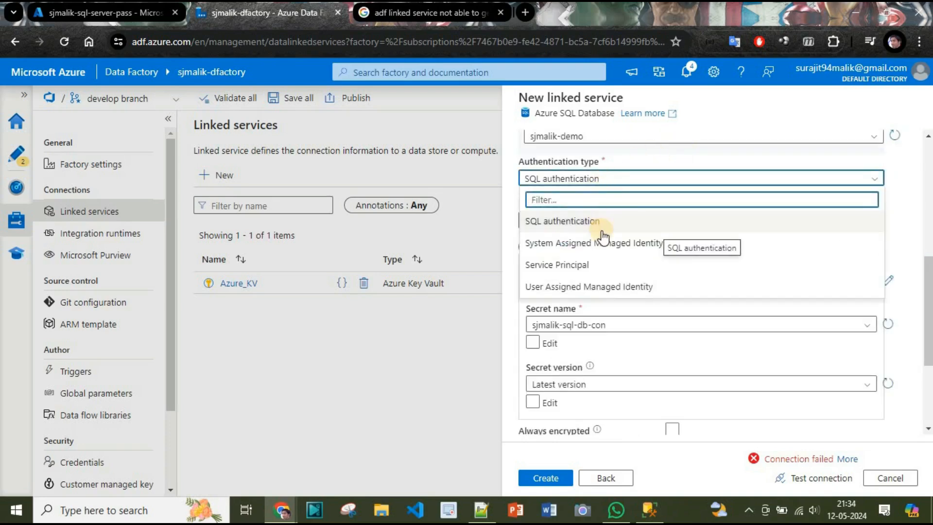
pyautogui.press('Down')
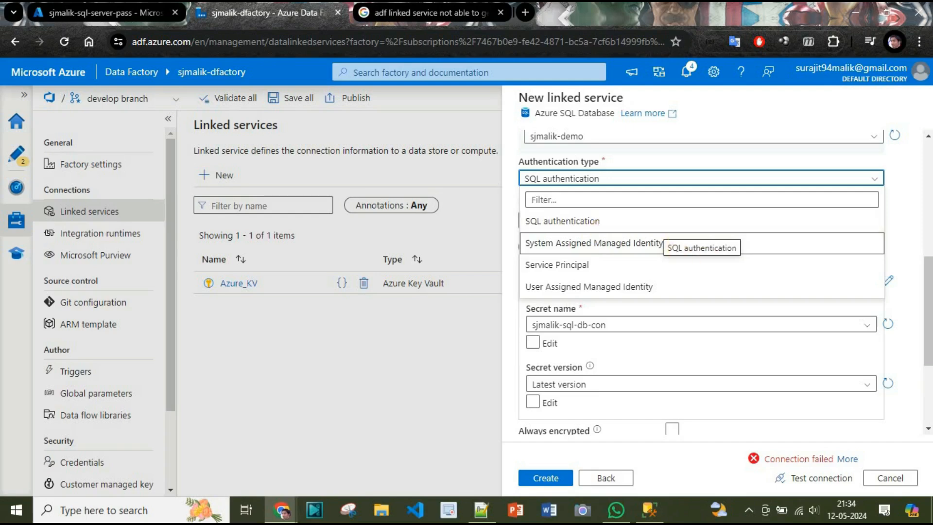
pyautogui.click(602, 228)
pyautogui.moveTo(929, 291); pyautogui.dragTo(926, 204)
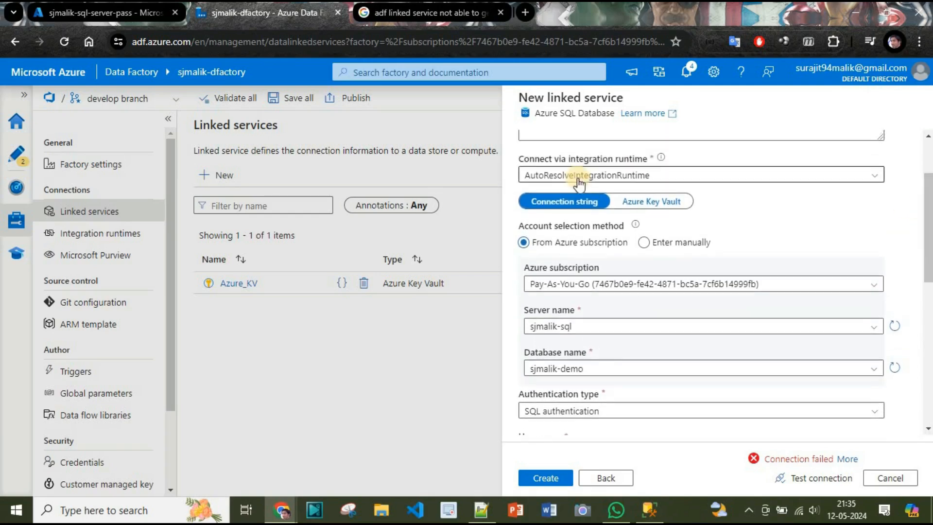
# Step: Take the connection string from Azure_KV secret sjmalik-sql-db-con
pyautogui.click(649, 201)
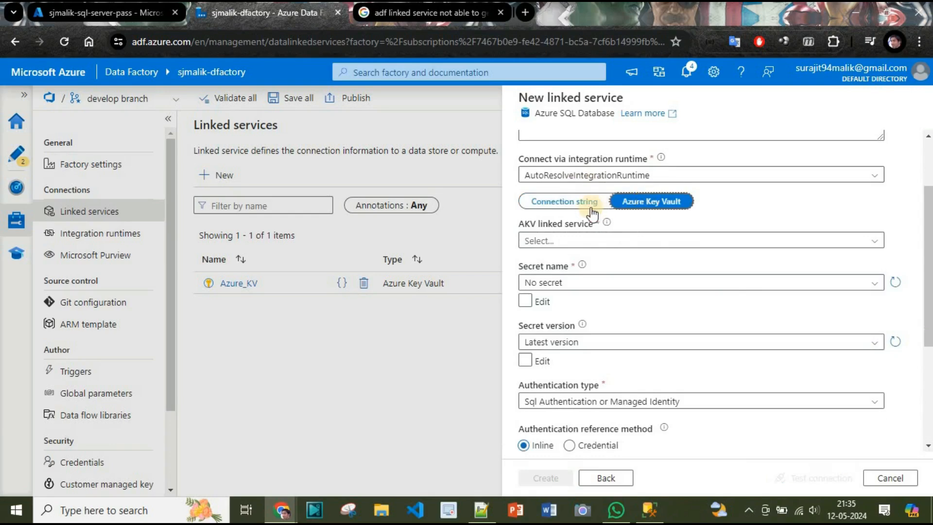
pyautogui.click(571, 202)
pyautogui.click(651, 204)
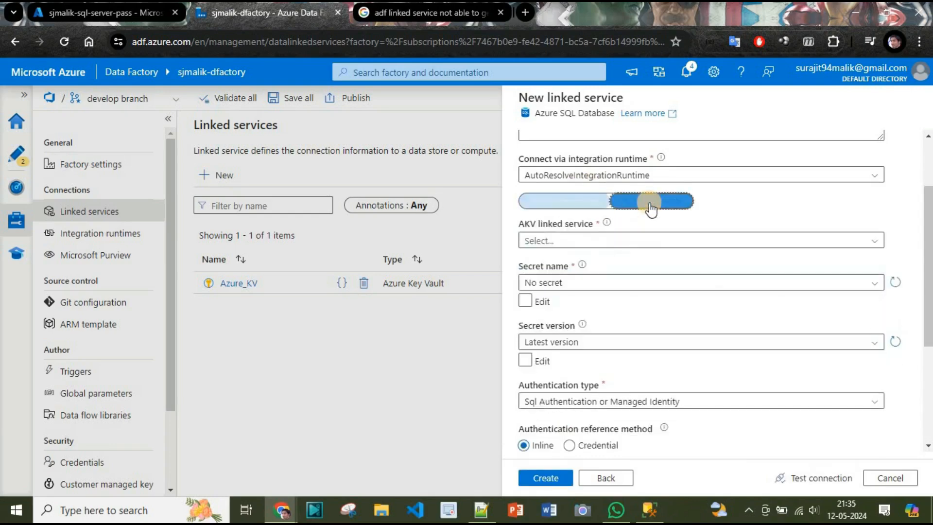
pyautogui.click(569, 241)
pyautogui.click(555, 305)
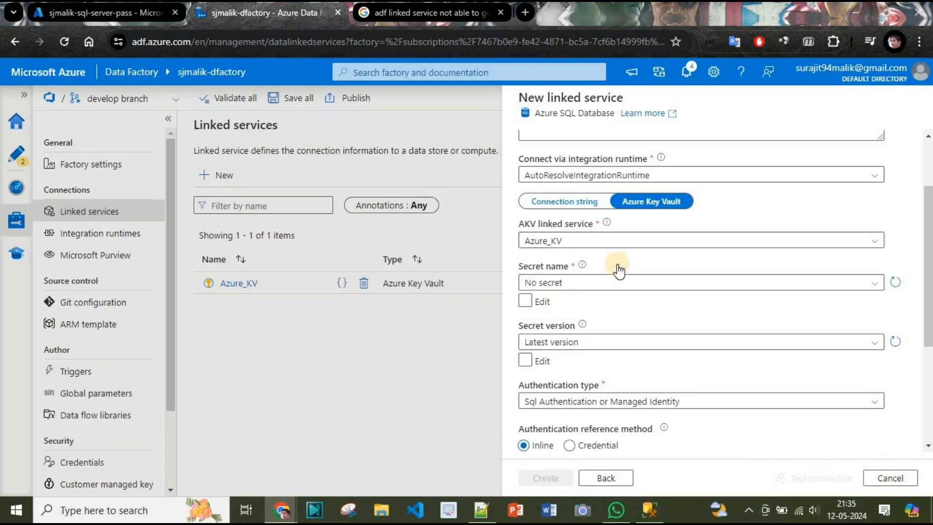
pyautogui.click(577, 285)
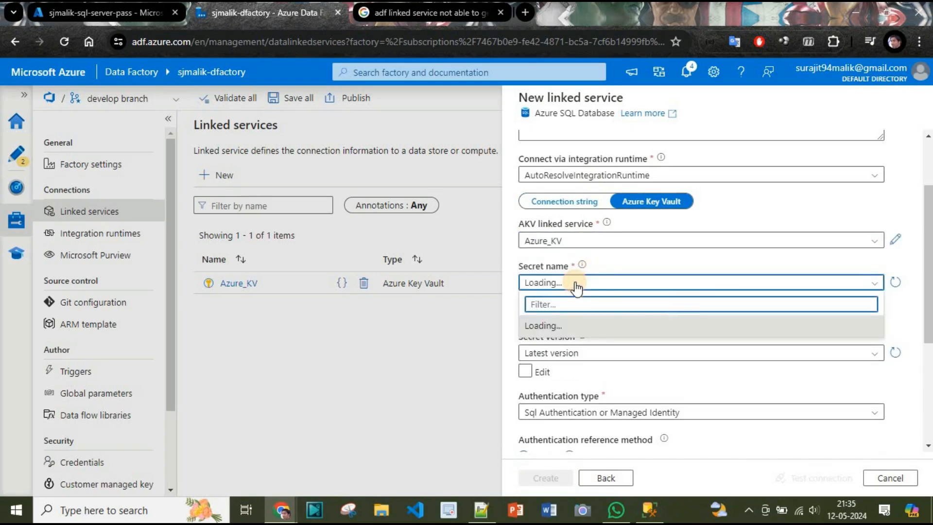
pyautogui.click(559, 324)
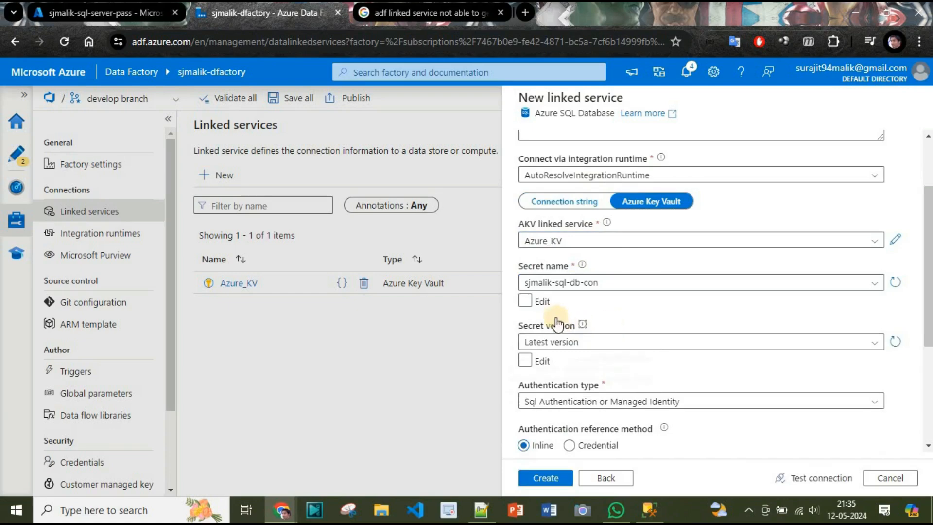
# Step: Test the Key Vault based connection successfully
pyautogui.scroll(1, 928, 284)
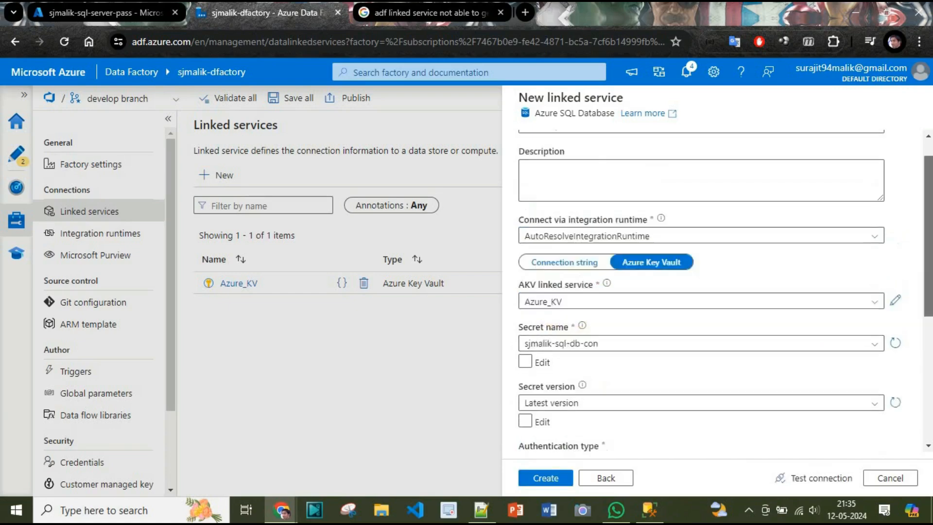
pyautogui.scroll(-4, 605, 280)
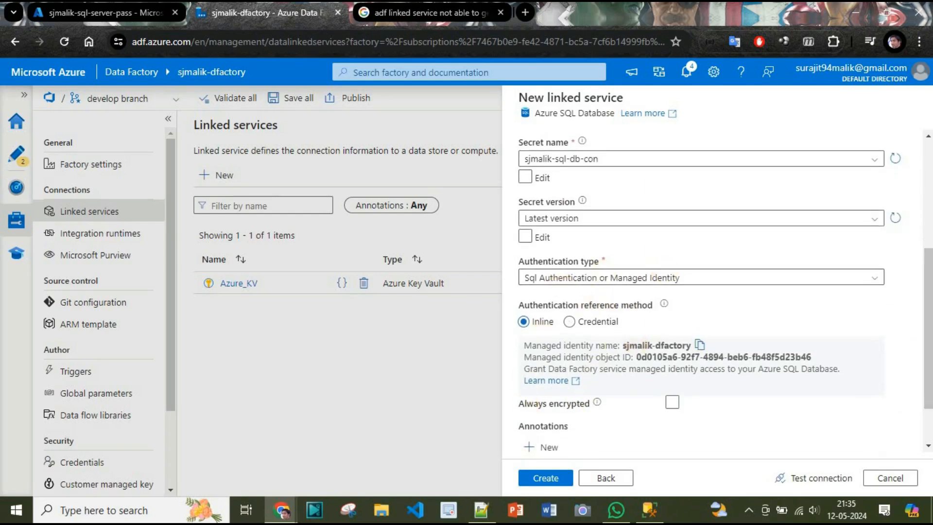
pyautogui.click(928, 311)
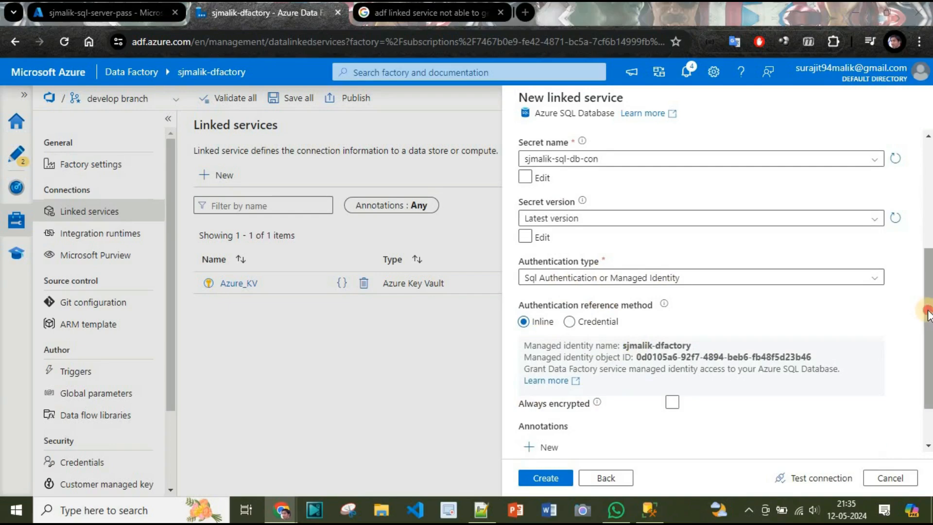
pyautogui.scroll(-2, 929, 313)
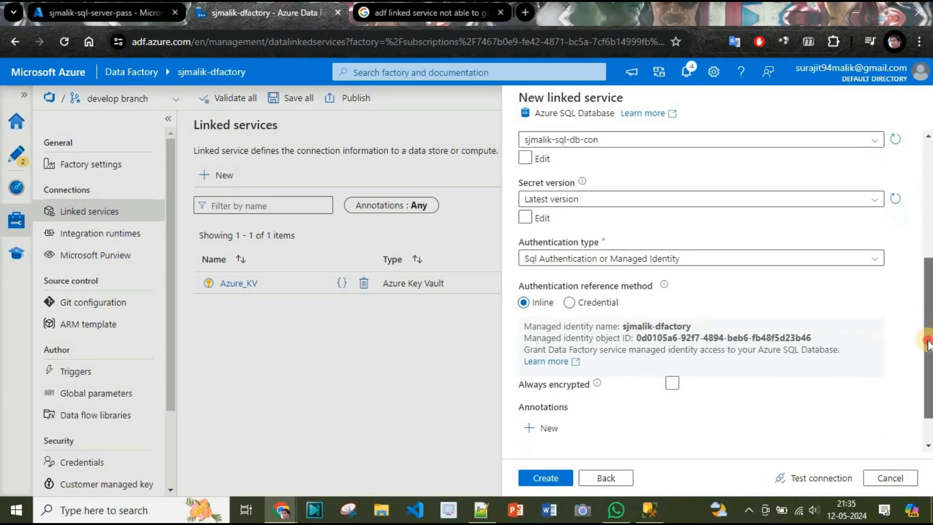
pyautogui.click(800, 481)
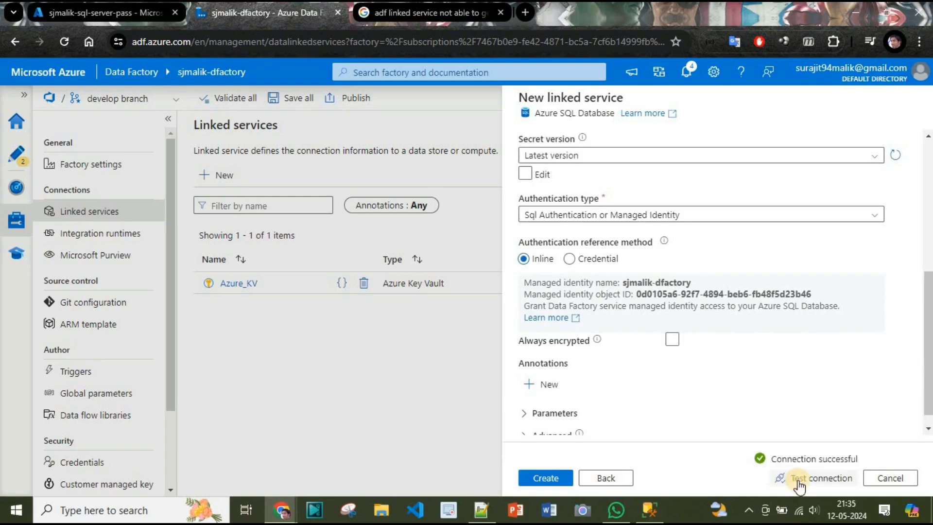
pyautogui.scroll(6, 928, 324)
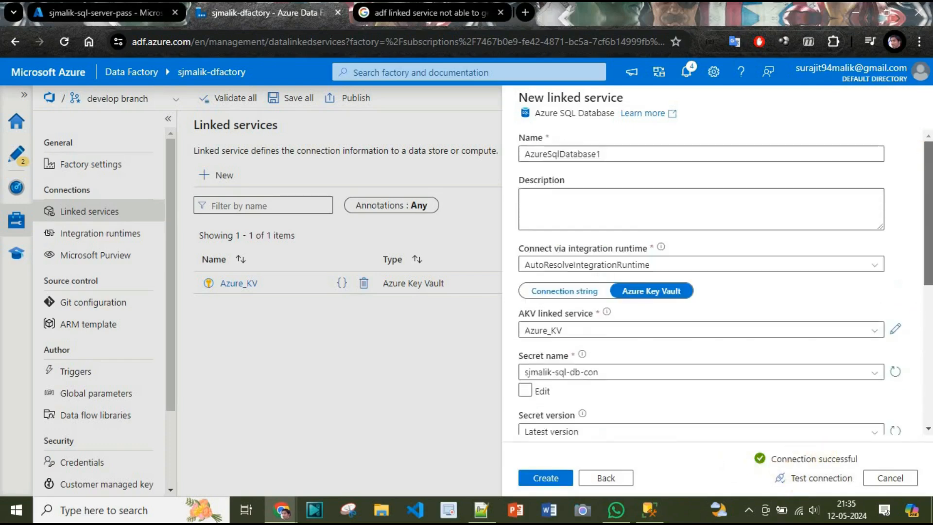
# Step: Rename the linked service from AzureSqlDatabase1 to Sjmalik_SQL_Server_DB and create it
pyautogui.click(581, 154)
pyautogui.doubleClick(581, 154)
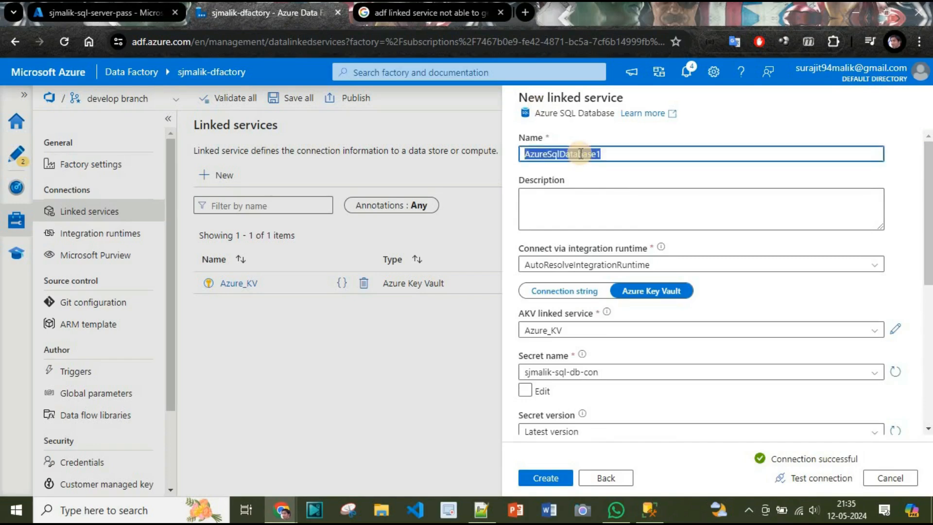
pyautogui.write('Sjmalik')
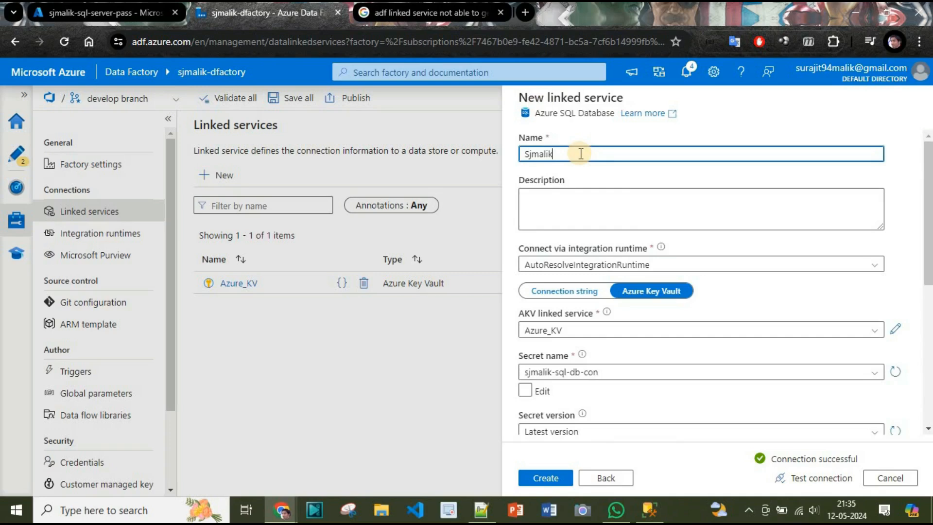
pyautogui.write('_SQL_Server')
pyautogui.moveTo(928, 199); pyautogui.dragTo(928, 338)
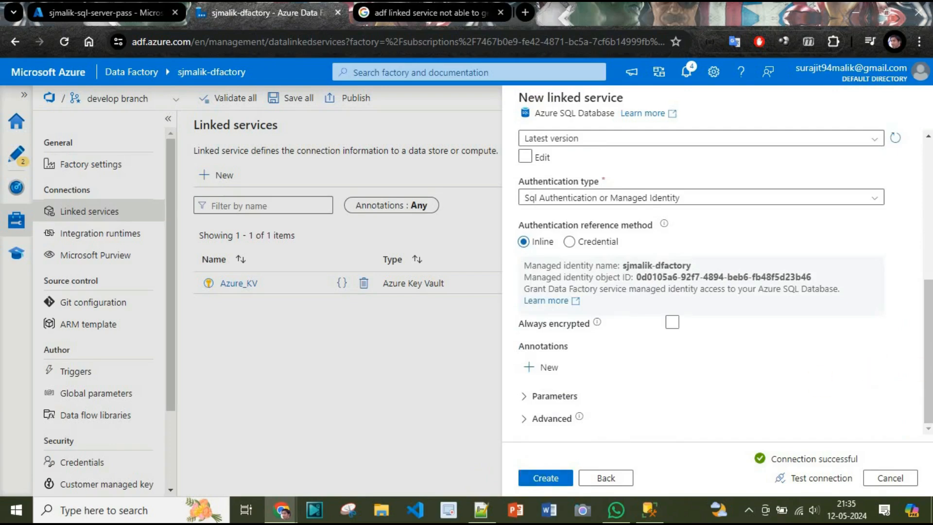
pyautogui.click(553, 478)
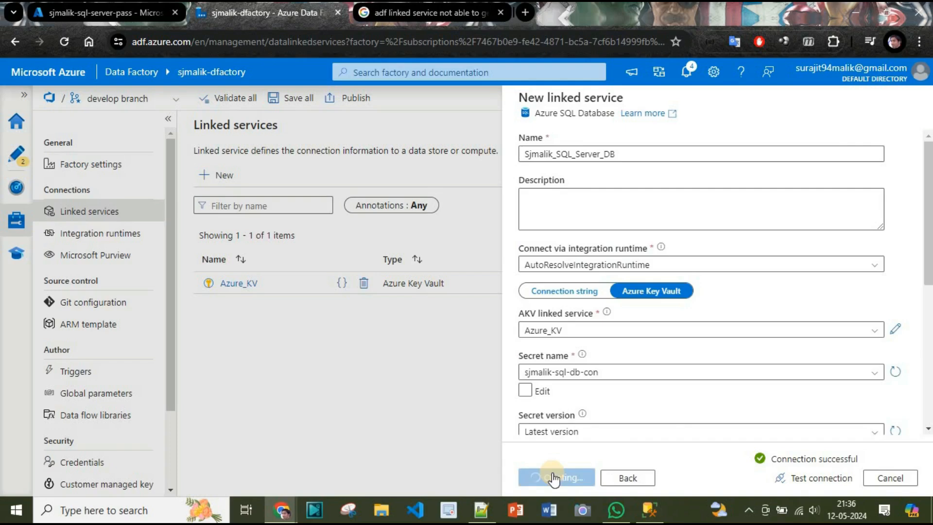